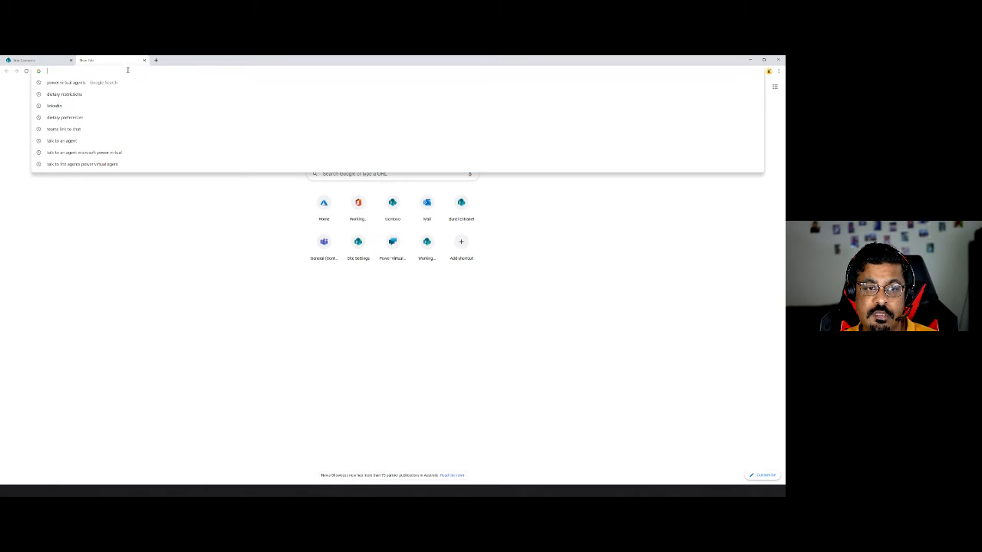
- Open the Power Virtual Agents home page at powerva.microsoft.com
type("power")
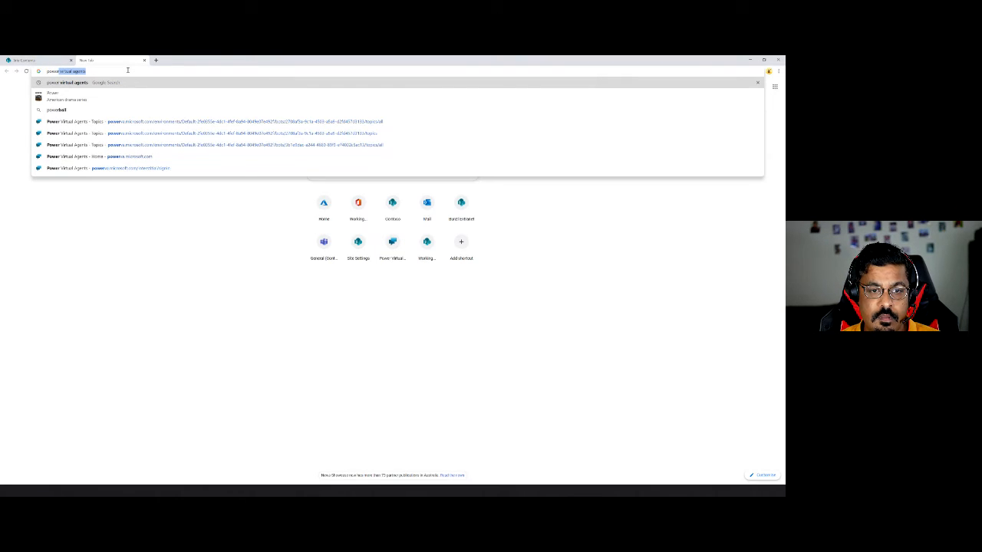
key("Down")
key("Down")
key("Down")
key("Down")
key("Down")
key("Down")
key("Down")
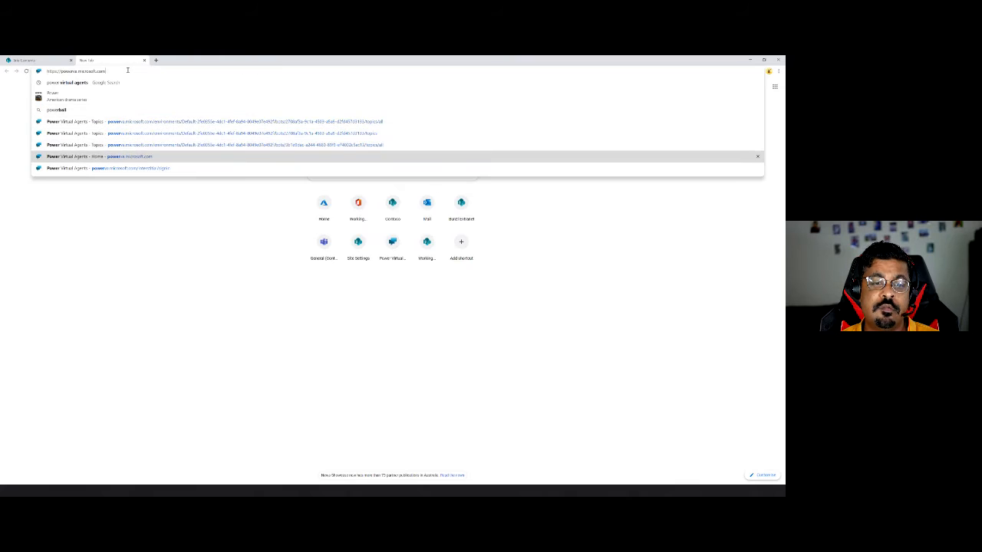
key("ctrl+shift+Left")
key("ctrl+shift+Left")
key("ctrl+shift+Left")
key("ctrl+shift+Right")
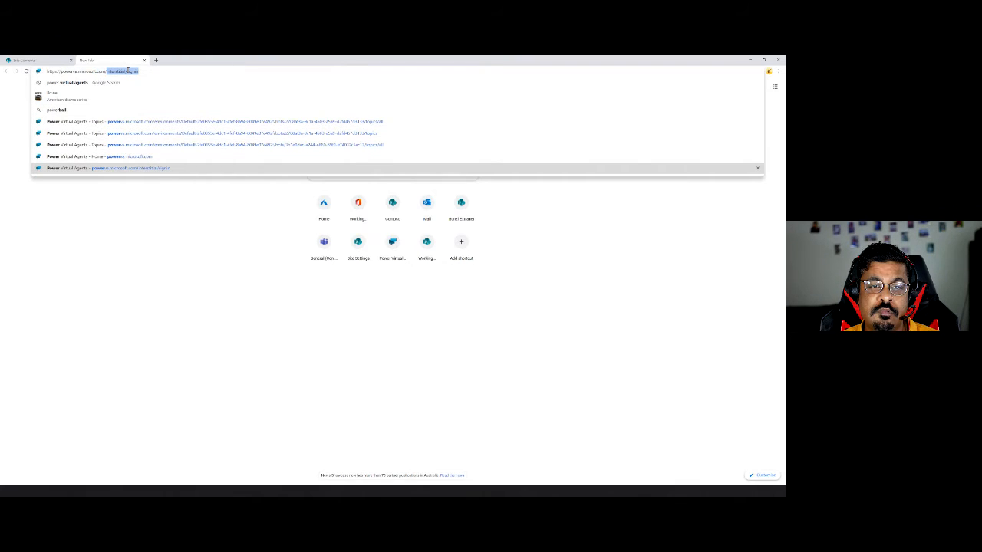
key("BackSpace")
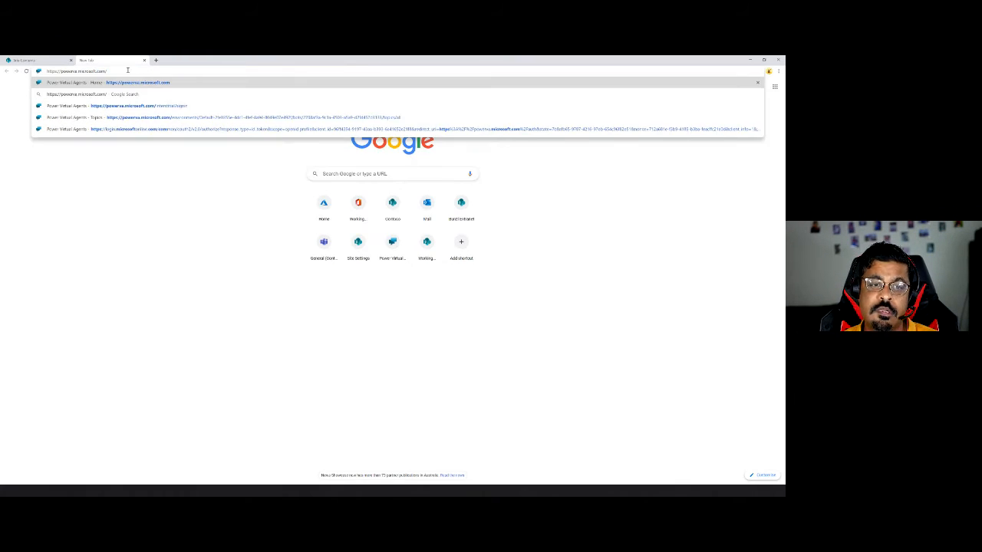
key("Return")
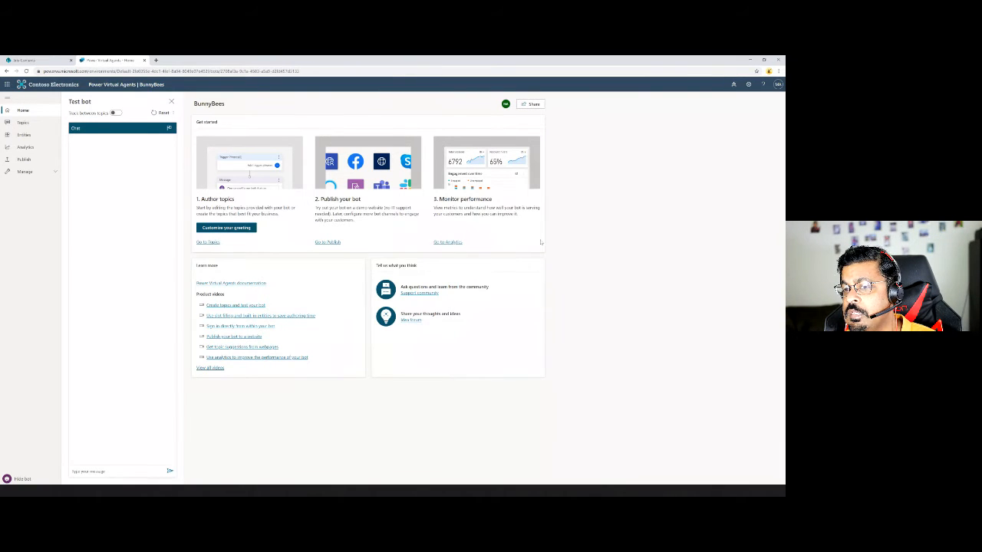
- Create a new bot named Reactor-PVA with the language French (FR) and open its topic list
left_click(733, 84)
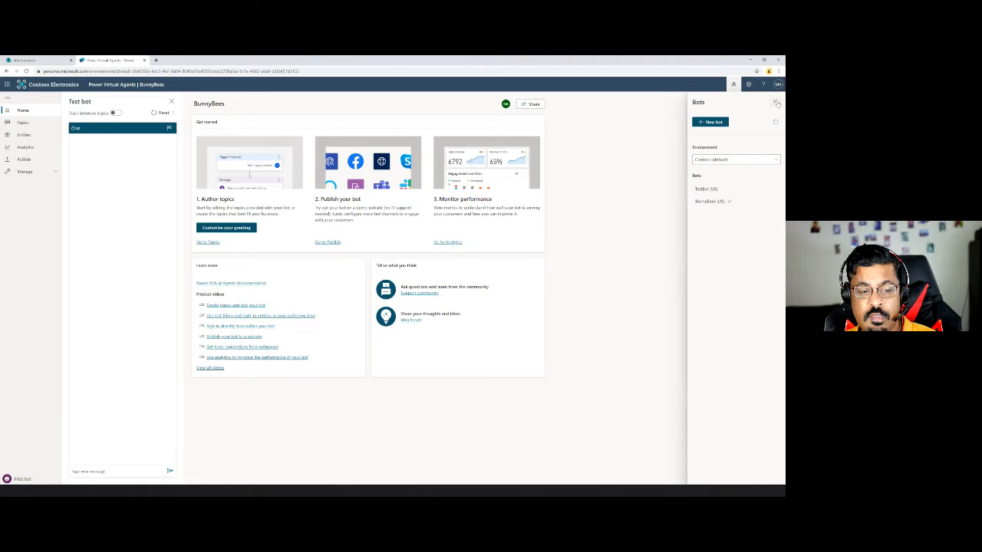
left_click(776, 102)
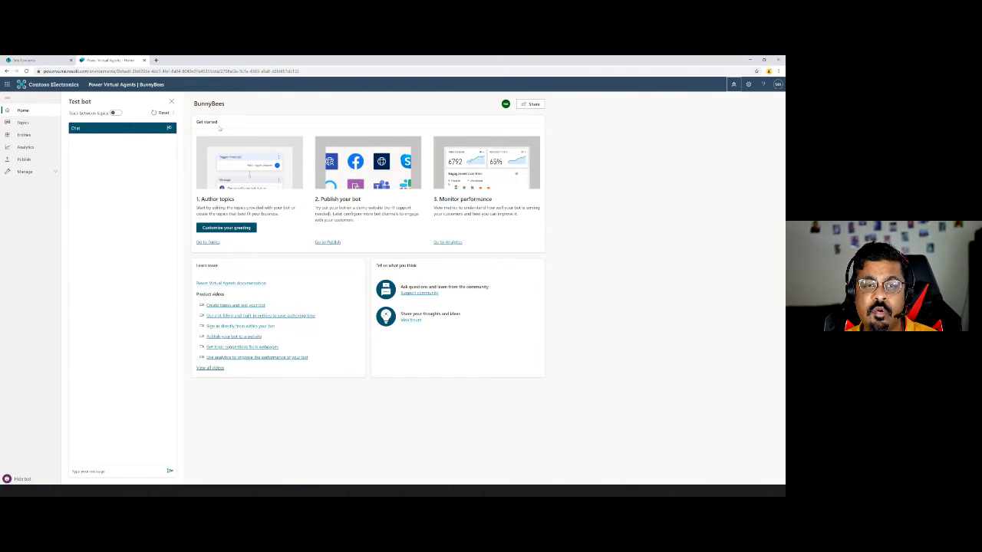
left_click(733, 86)
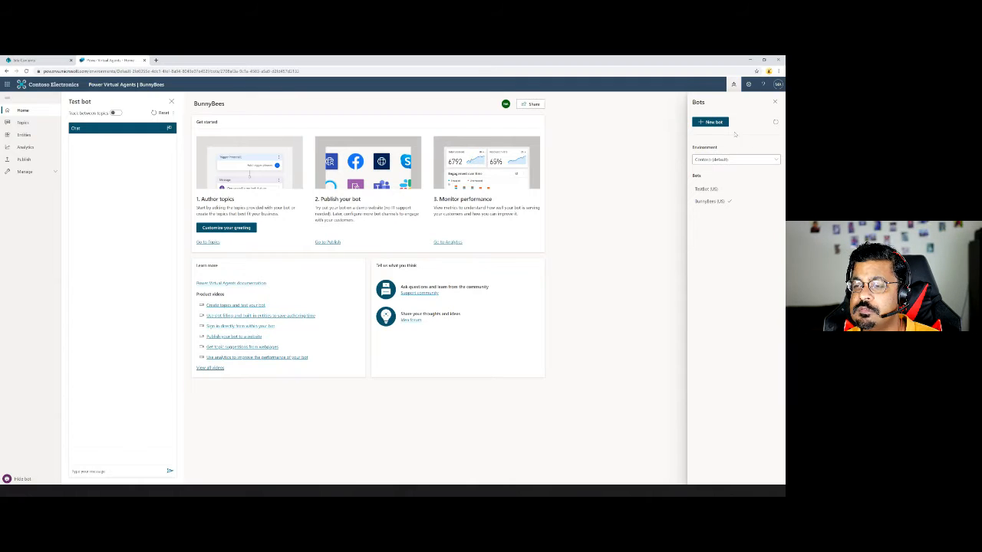
left_click(720, 124)
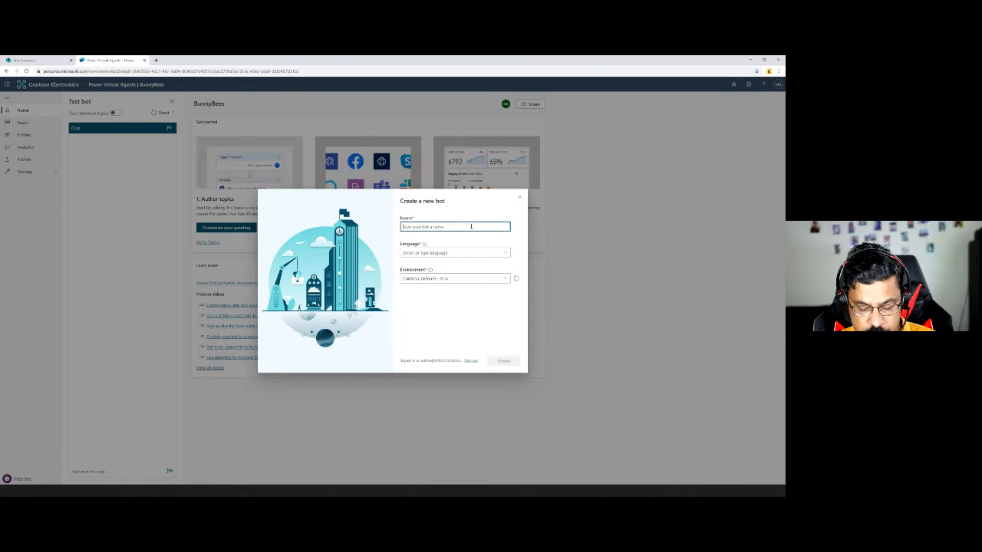
type("Bot")
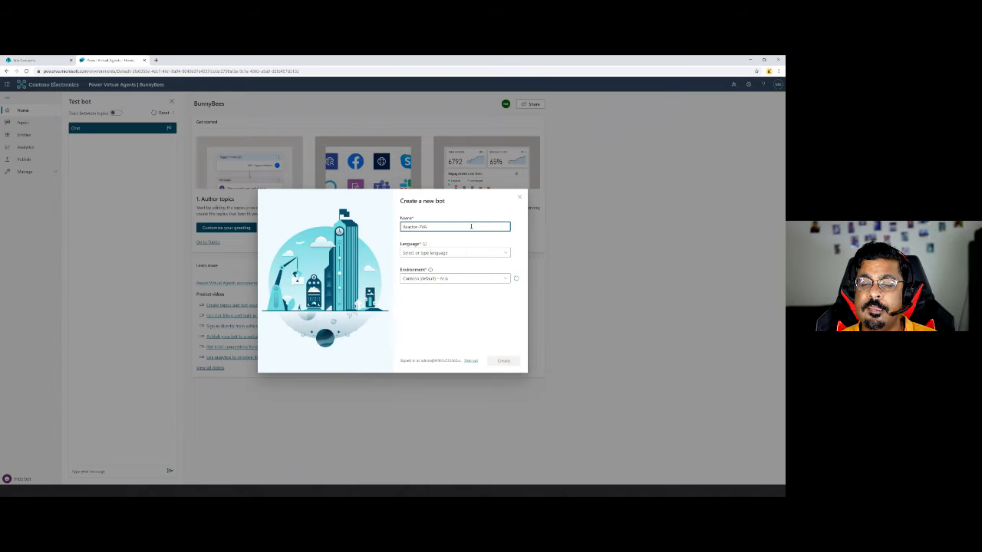
left_click(476, 253)
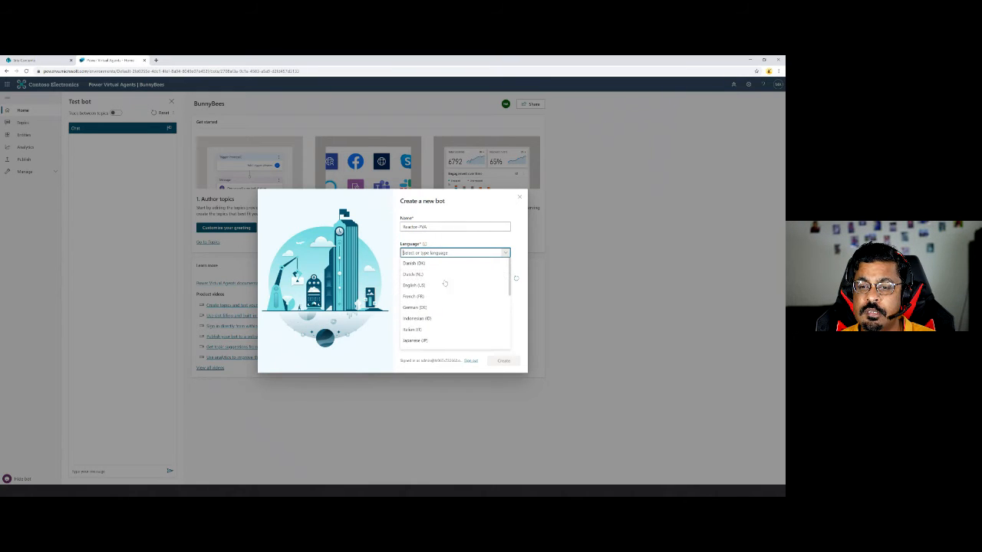
left_click(432, 296)
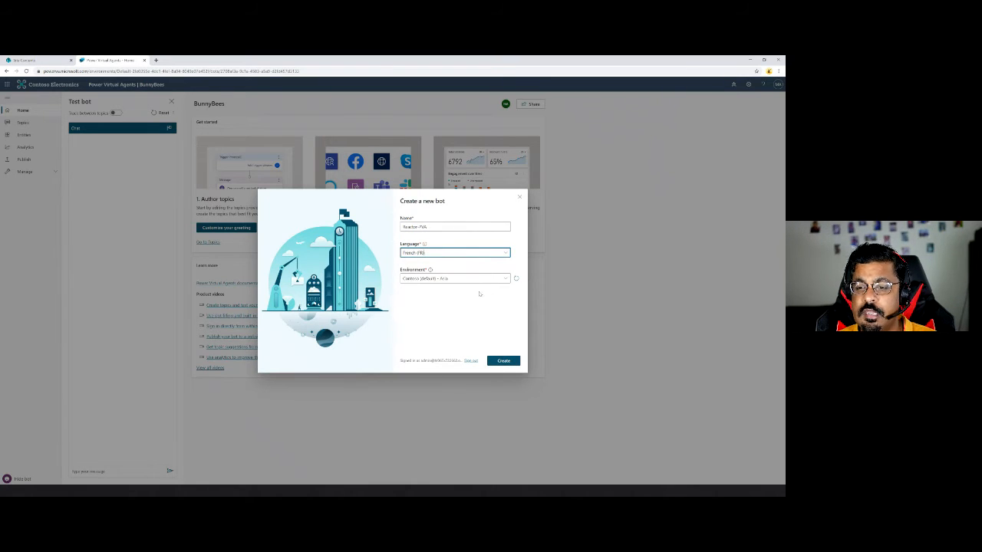
left_click(501, 362)
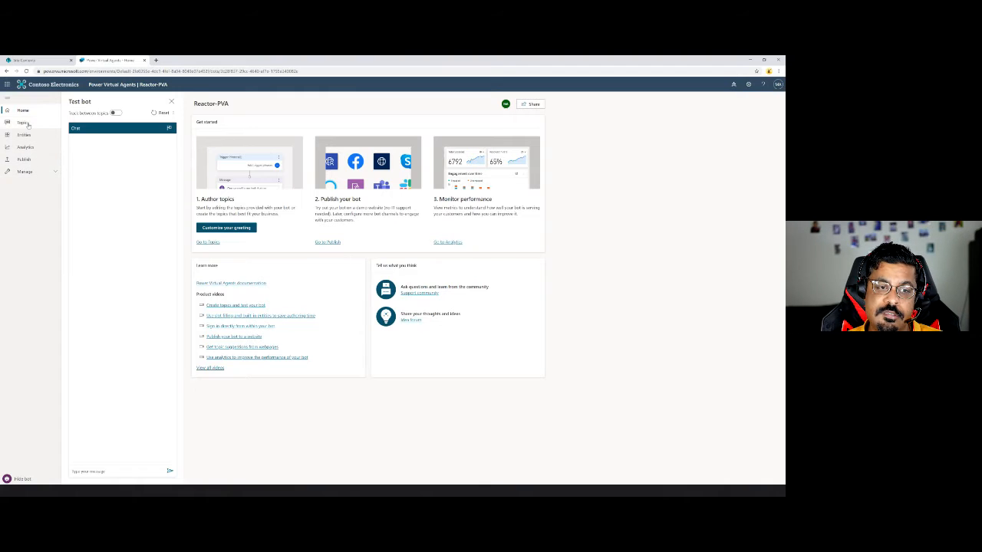
left_click(29, 124)
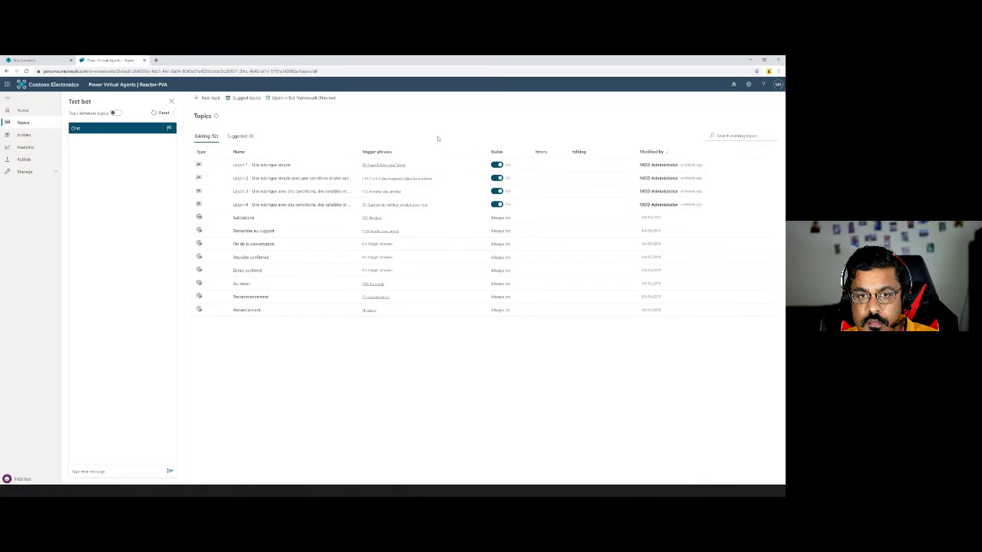
- Create another new bot named Reactor-PVA-1 with the language English (US)
left_click(733, 84)
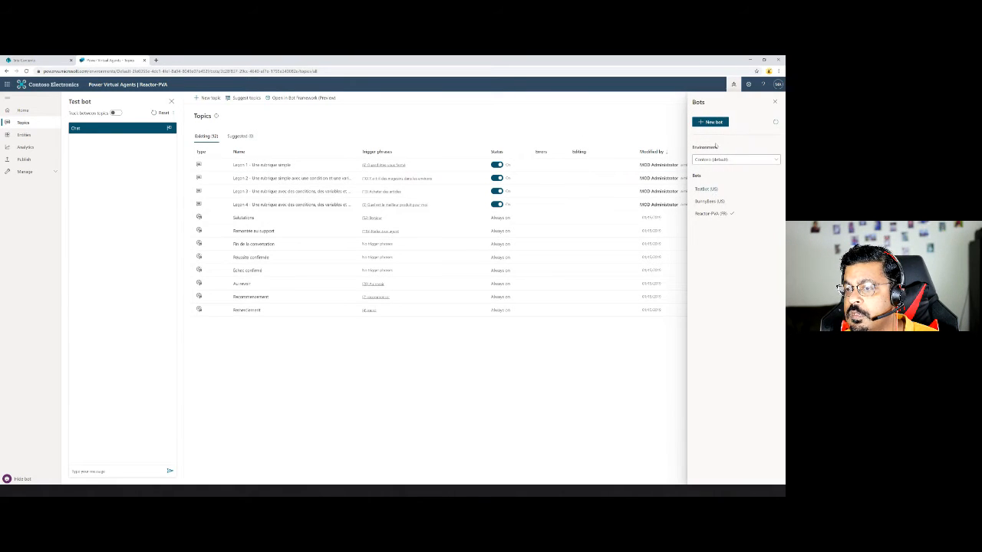
left_click(710, 122)
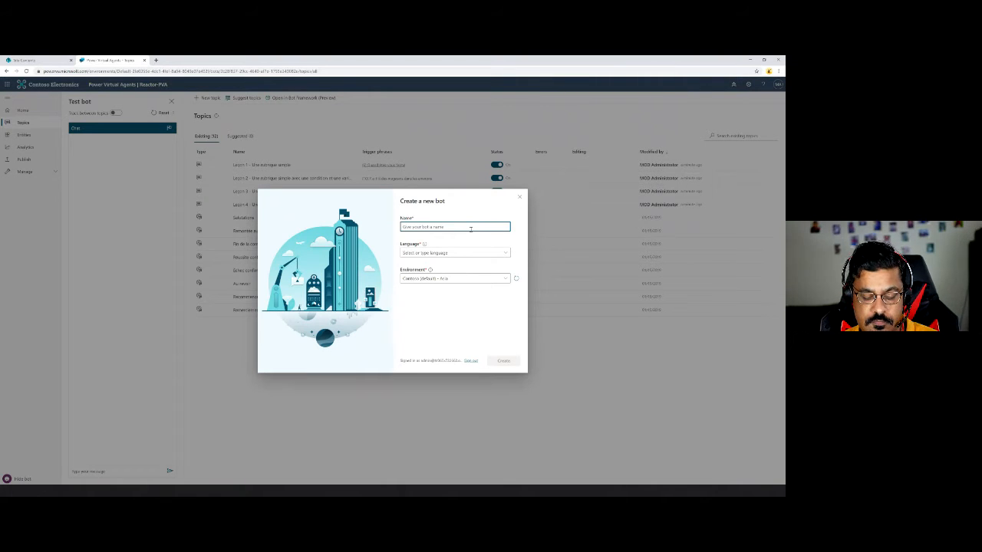
type("Reactor")
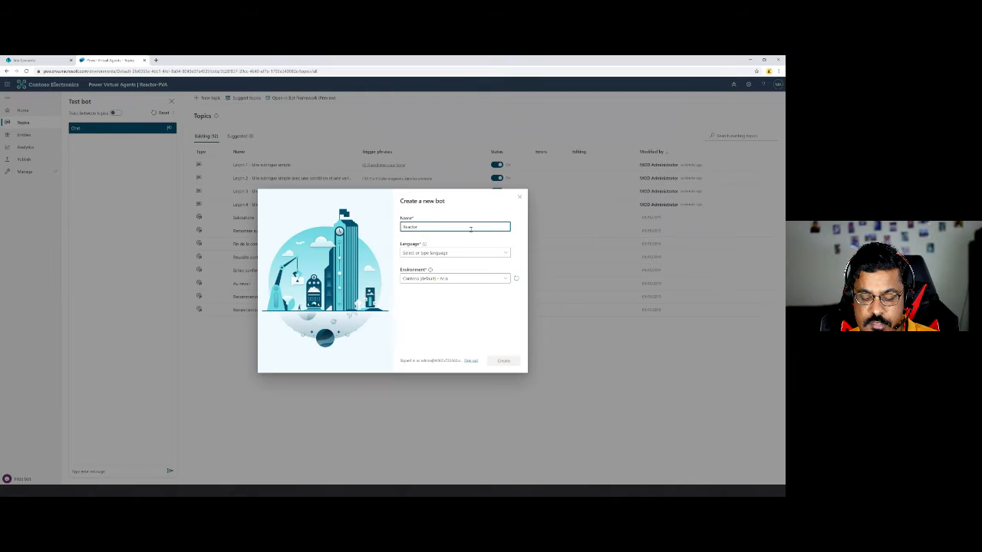
type("-PVA-")
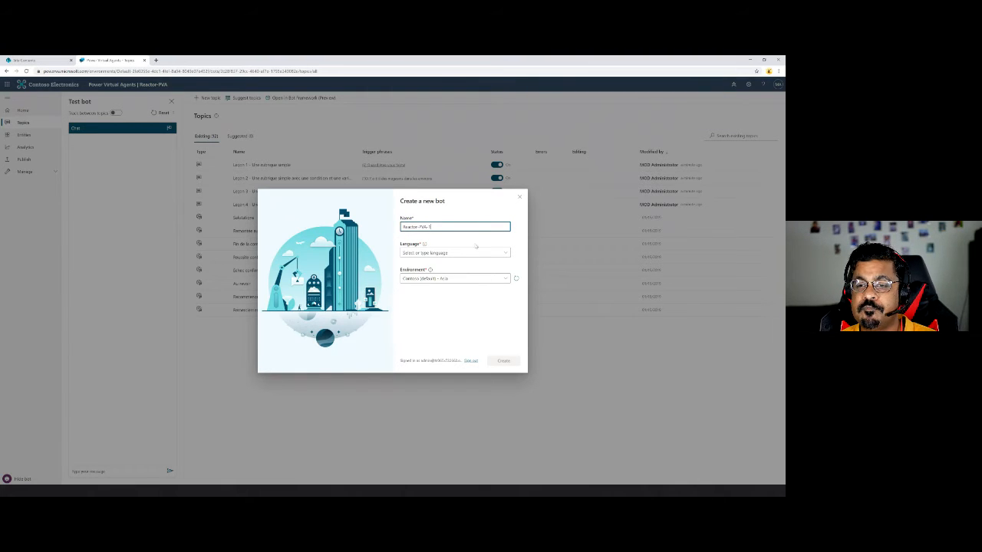
type("1")
left_click(477, 252)
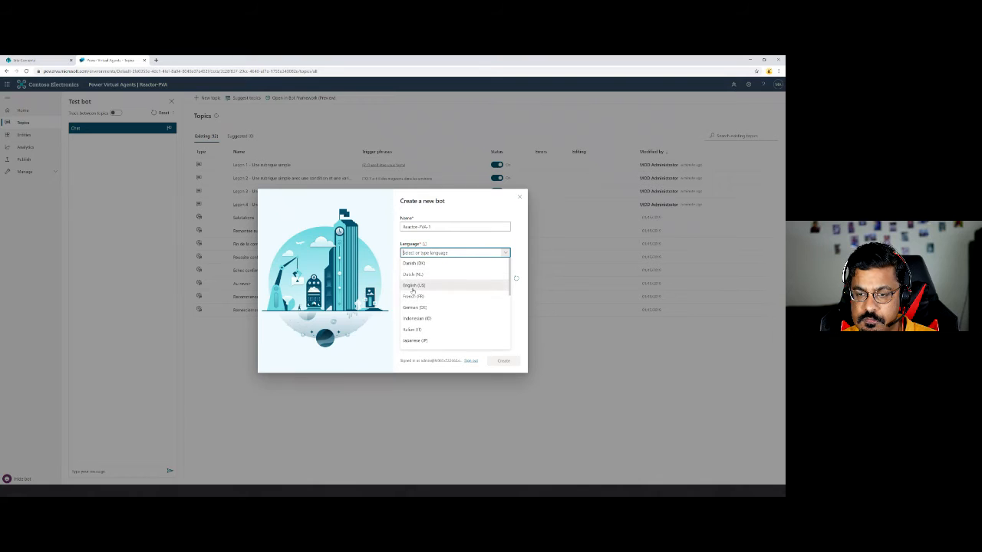
left_click(413, 289)
left_click(497, 359)
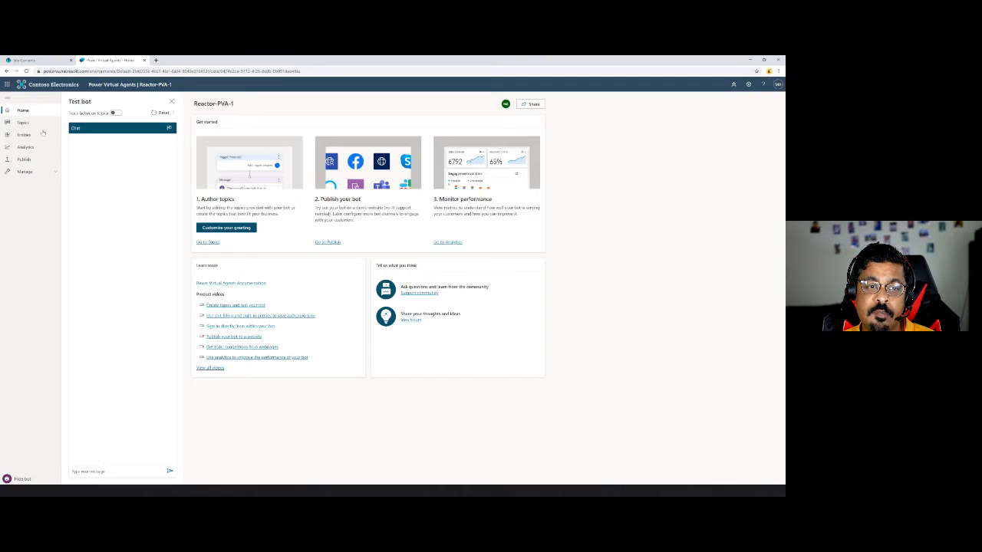
- Review the trigger phrases of the new bot's Greeting topic and open the topic in the authoring canvas
left_click(23, 123)
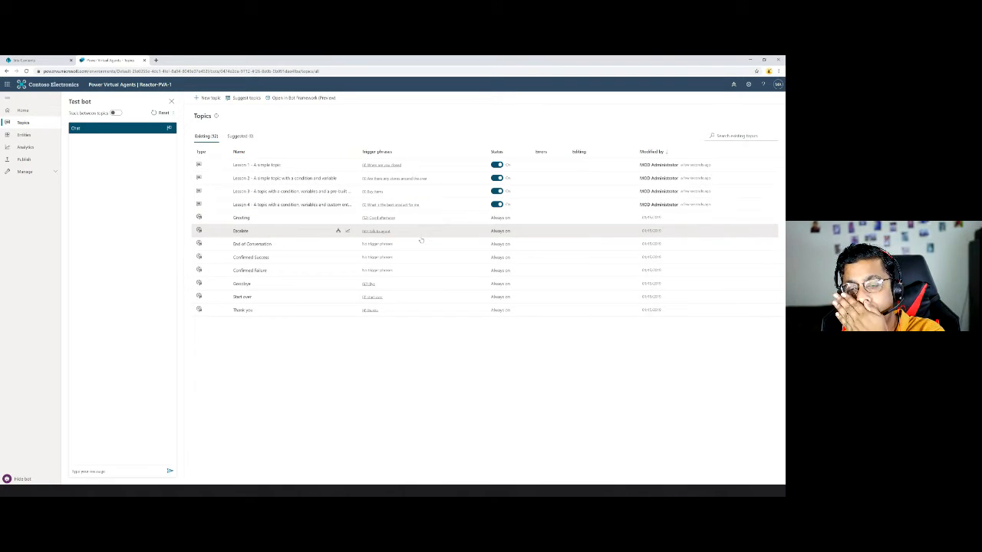
left_click(388, 219)
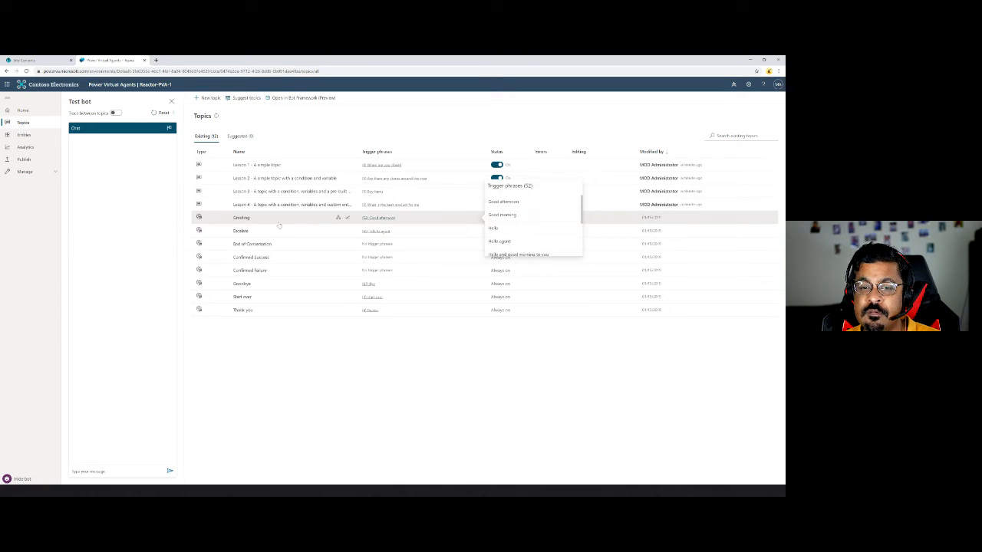
left_click(243, 220)
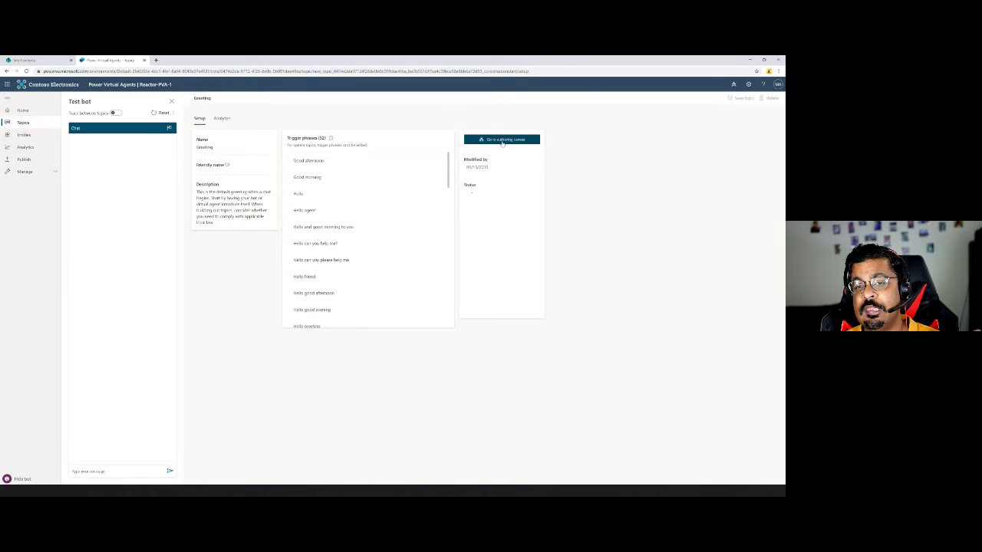
left_click(502, 140)
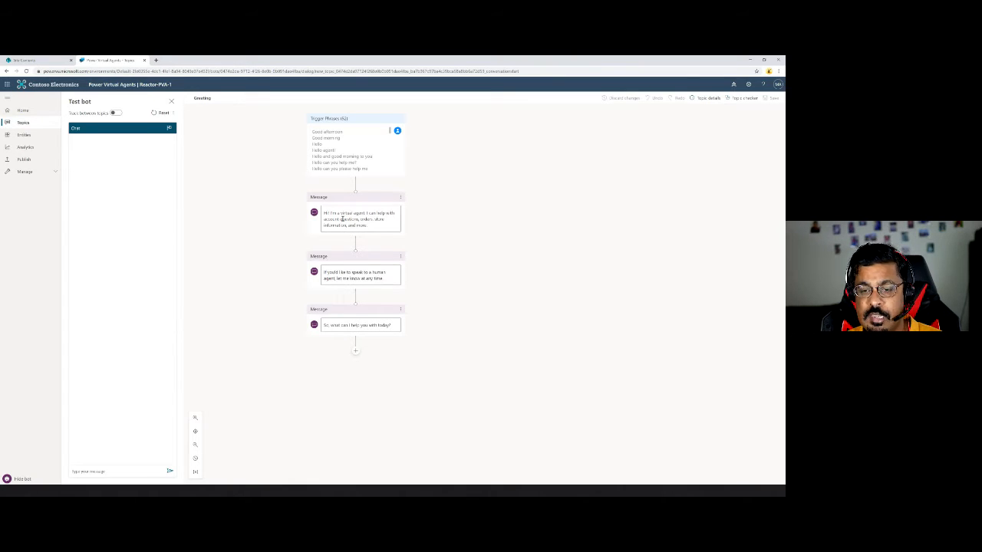
- Reword the first greeting message to offer help with "Day care timings, location, well being of your kid and more", and save the topic
left_click_drag(324, 221, 349, 226)
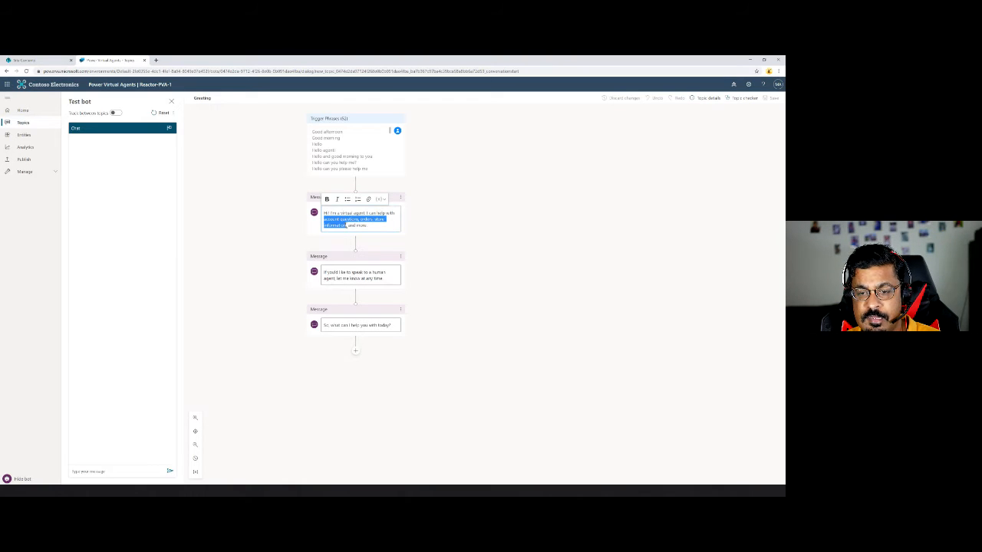
type("Day care")
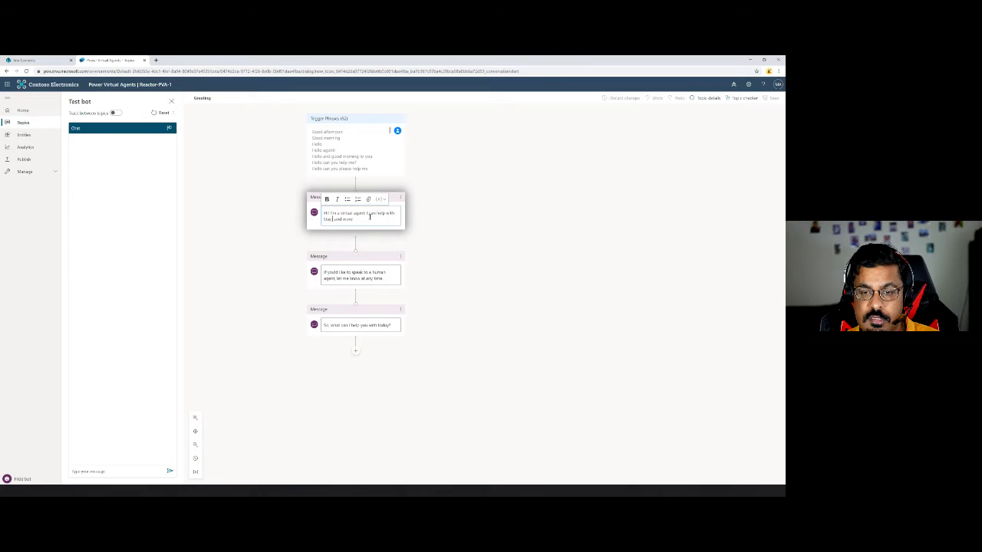
type(" firm")
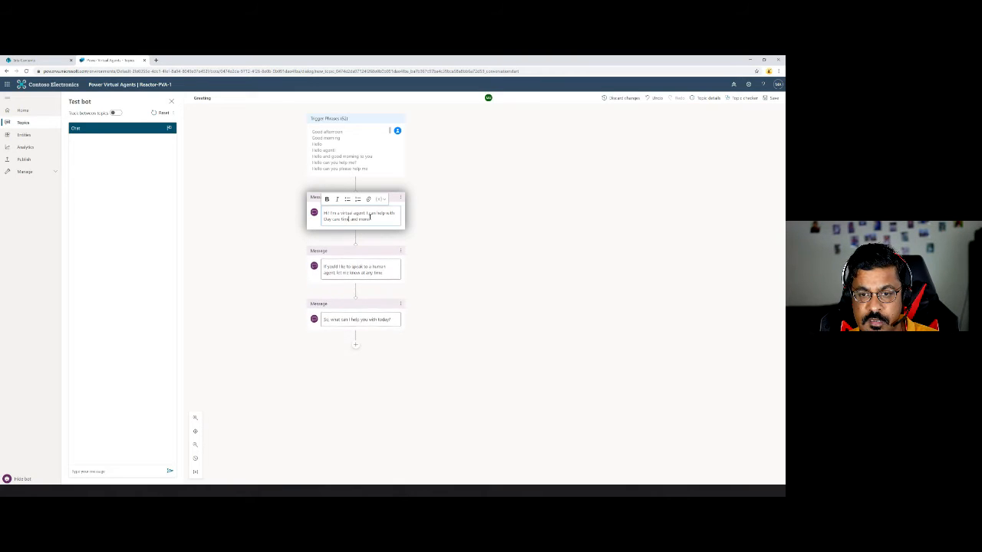
type("s,")
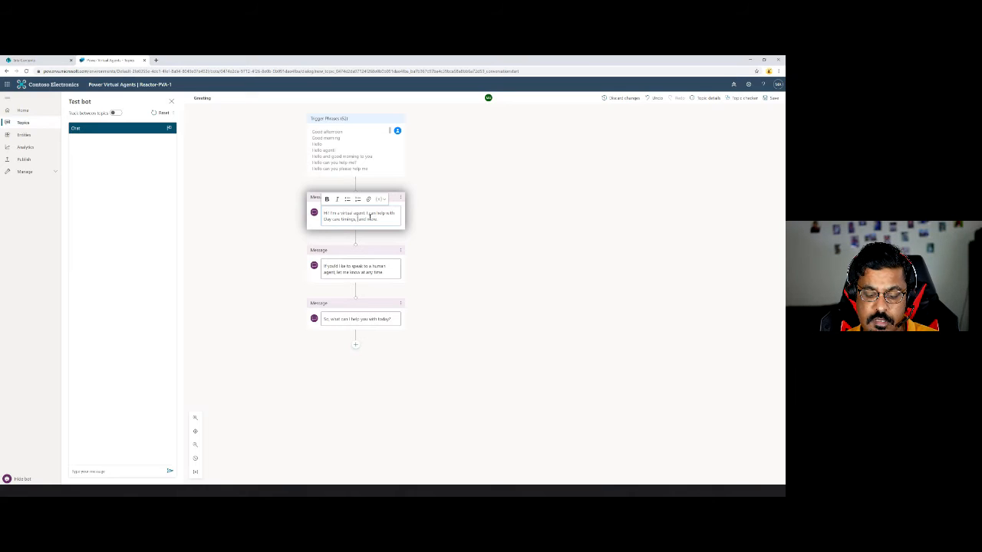
type("location ")
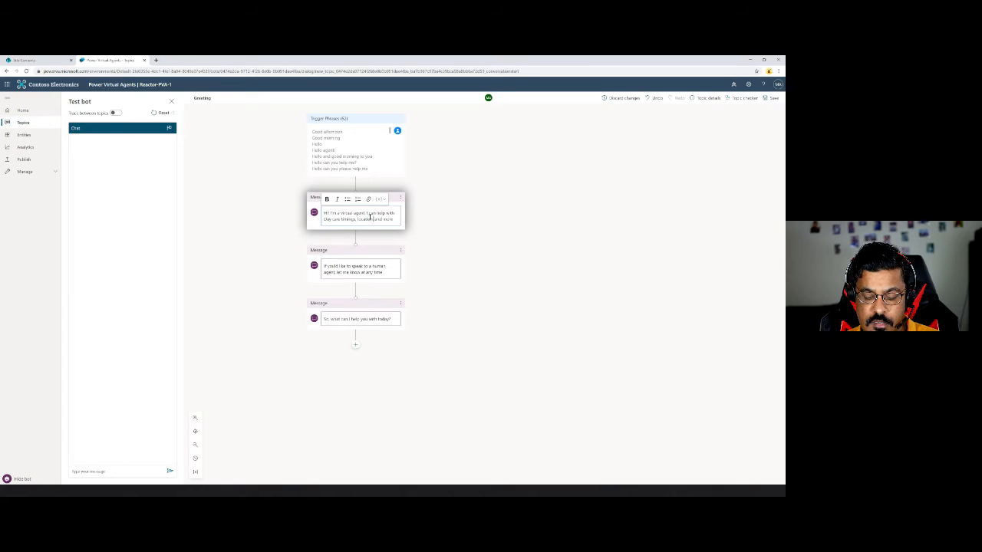
type("wait times")
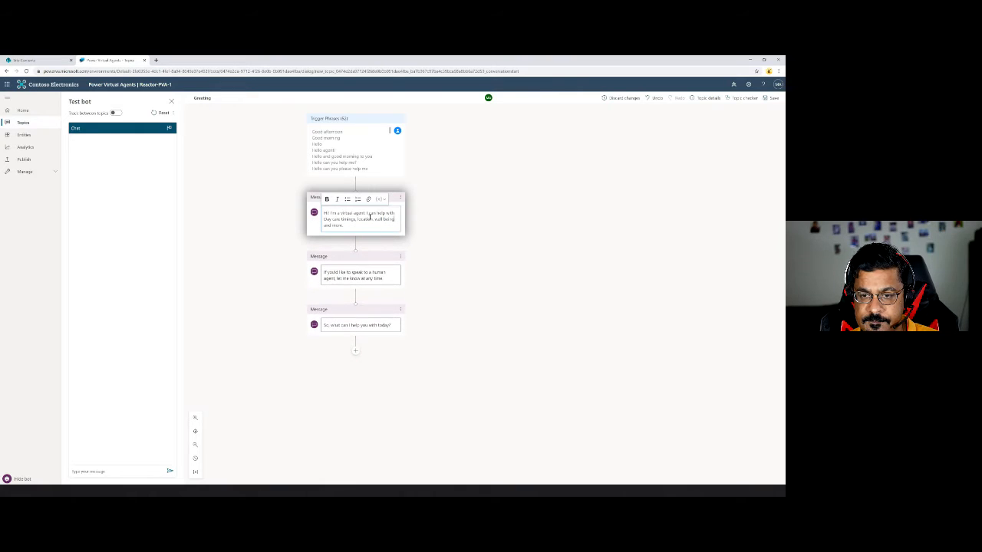
type(" st")
type(" you ")
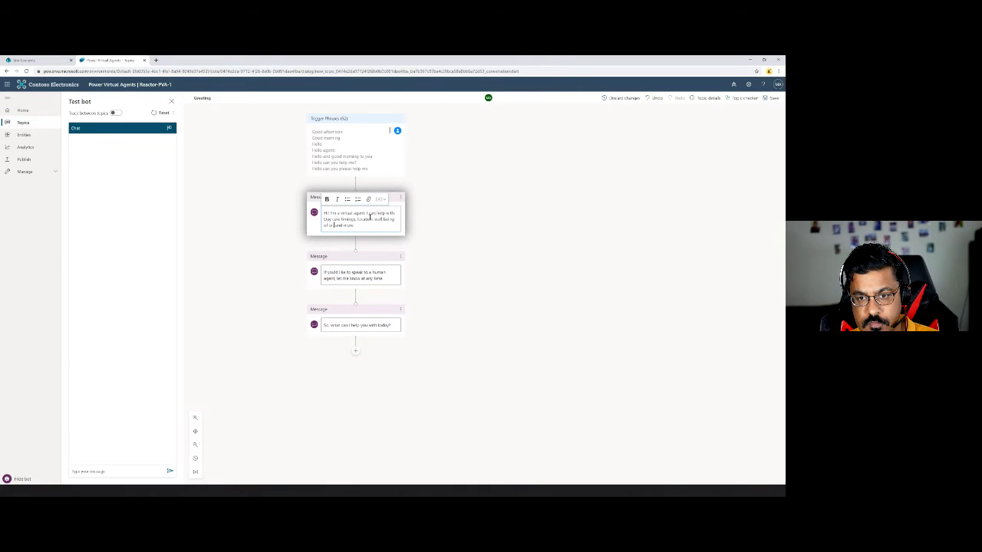
type("r")
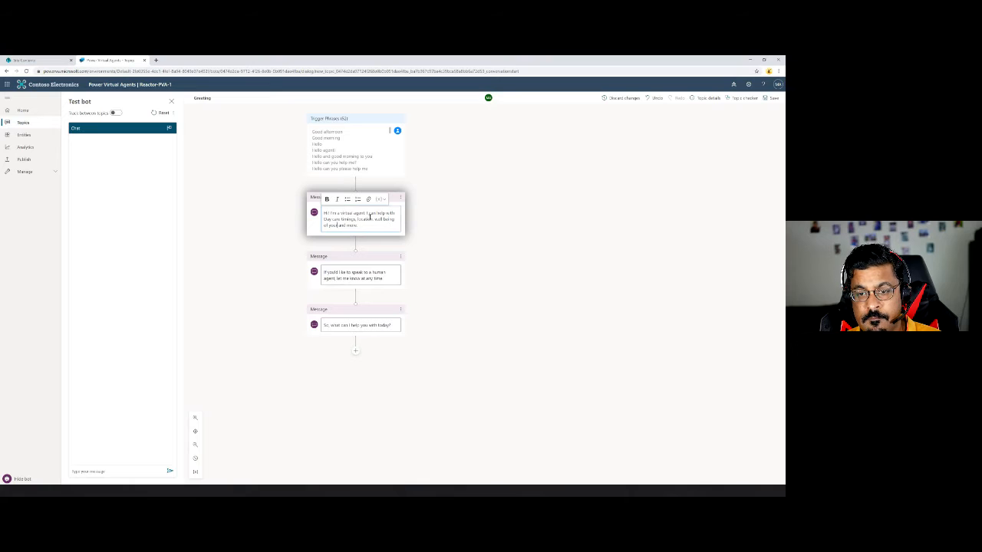
type(" list")
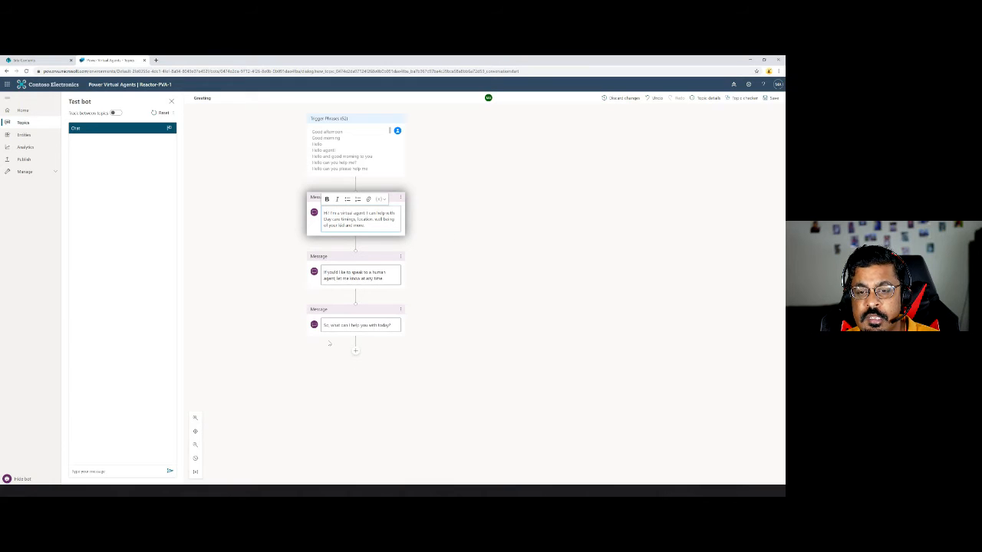
left_click(771, 97)
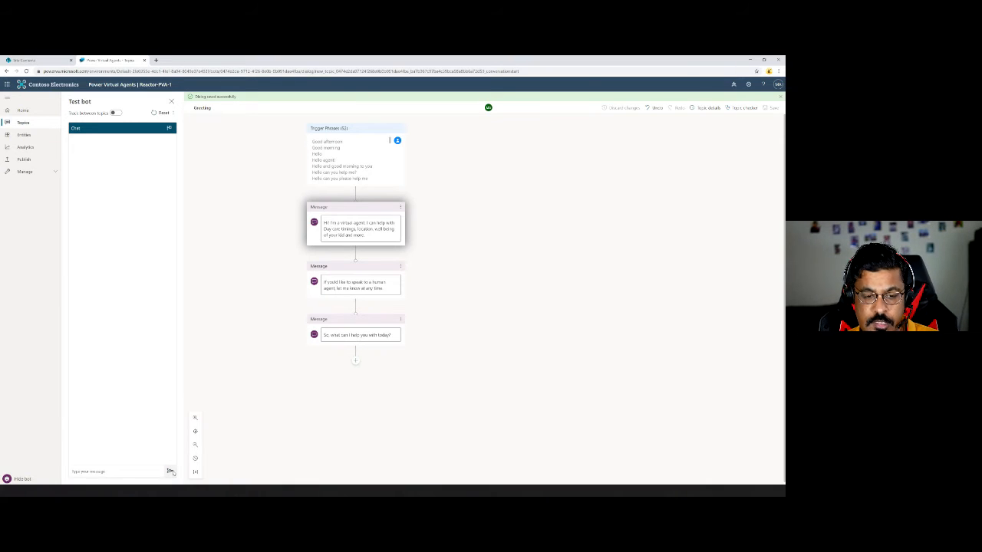
- Send "Hello" to the test bot to try out the reworded greeting
type("Hi")
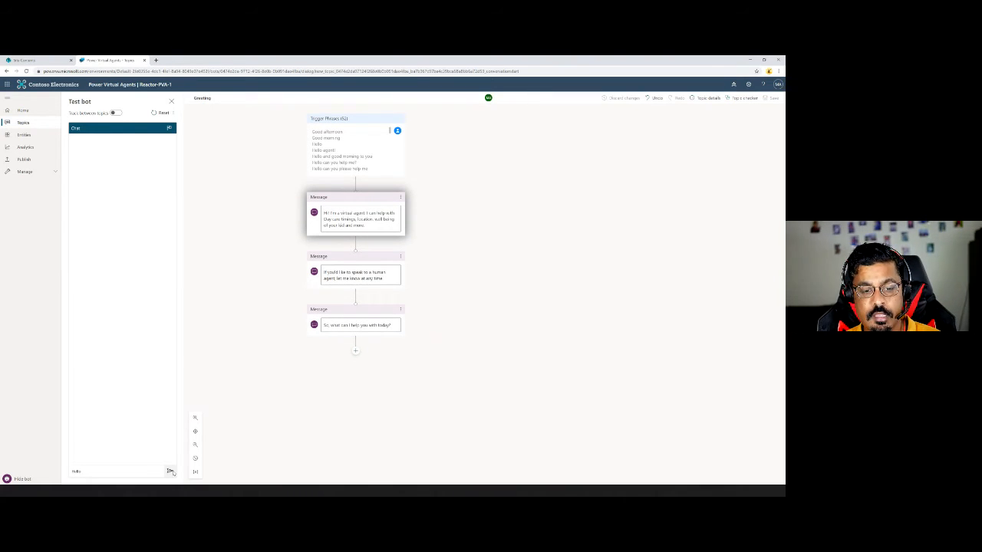
left_click(170, 471)
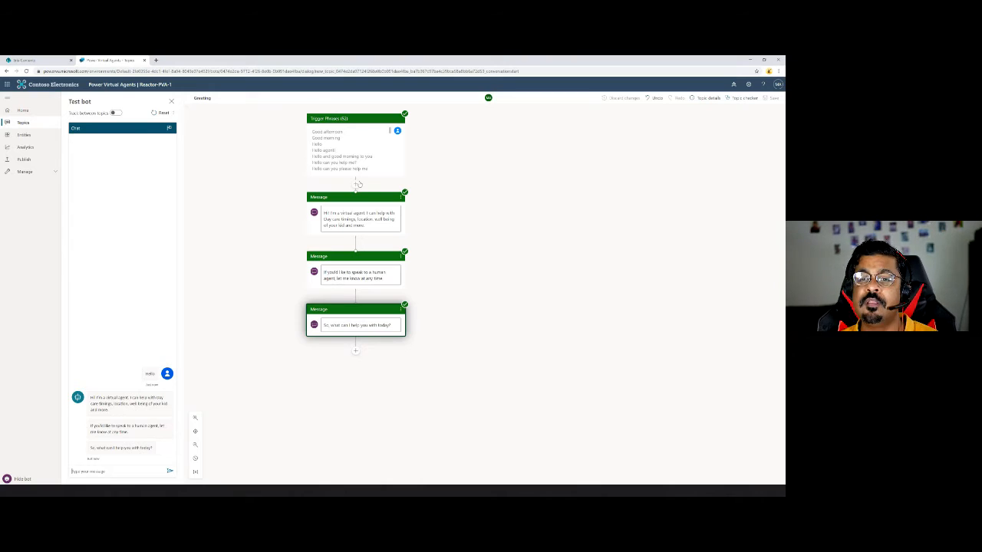
- Try adding a message reading "Hi" between the trigger phrases and the first greeting message, and delete it
left_click(357, 185)
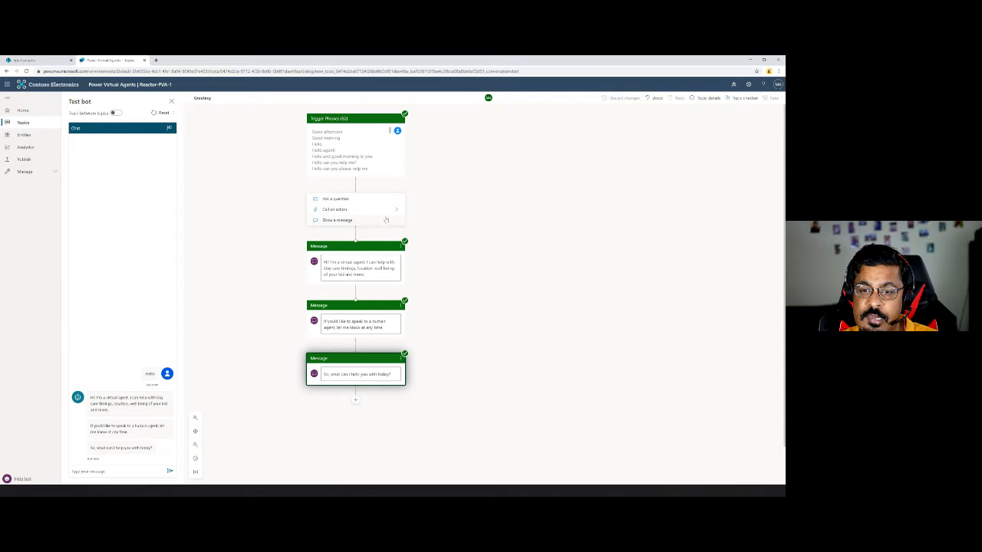
mouse_move(395, 211)
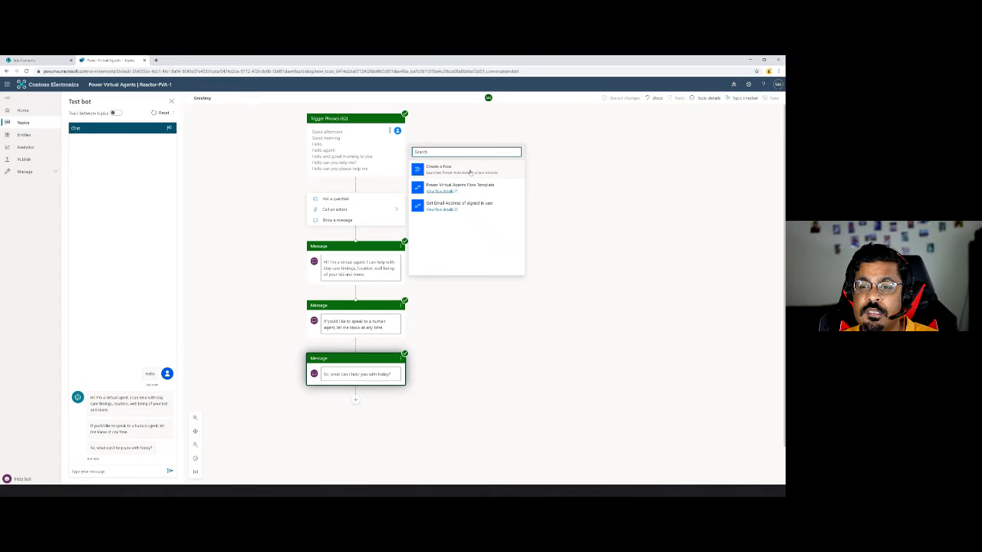
left_click(616, 231)
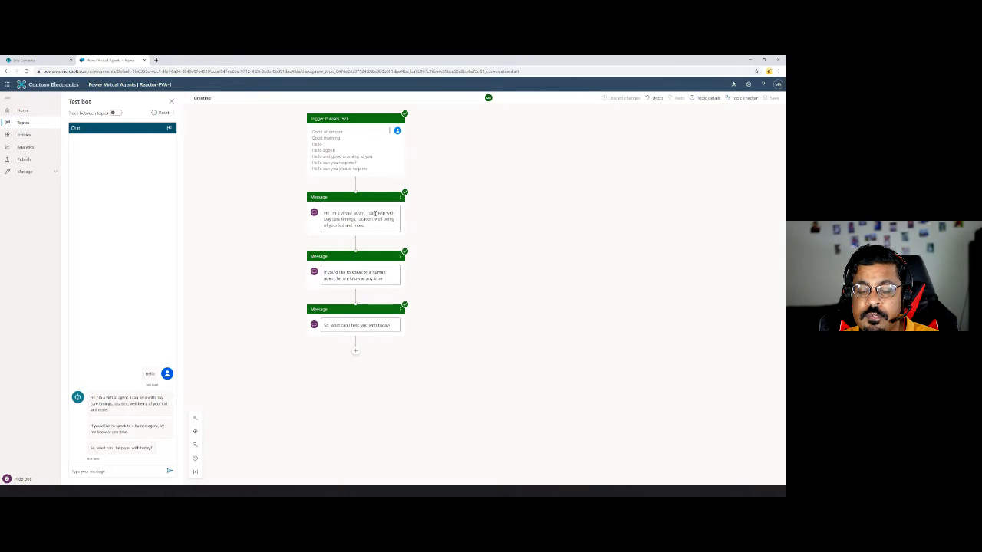
left_click(355, 184)
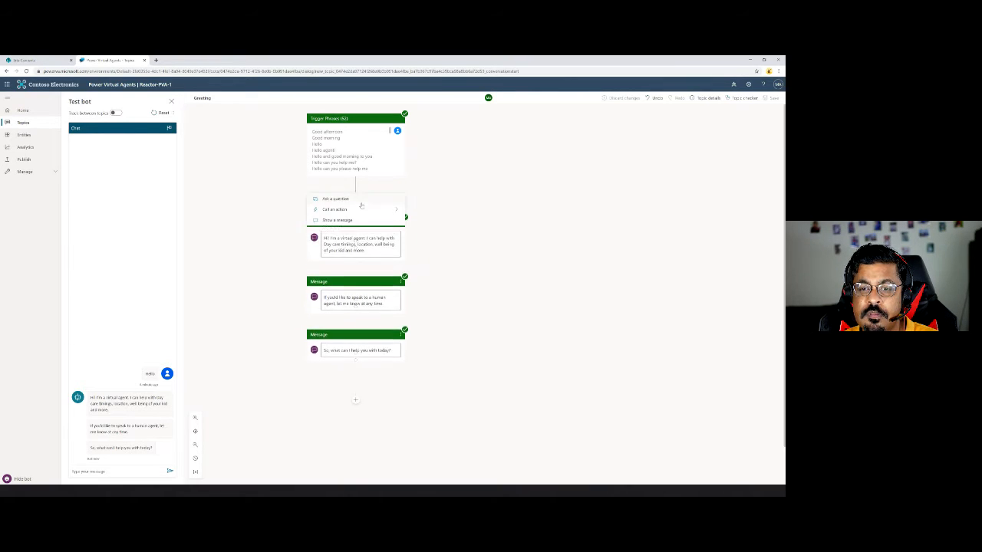
left_click(357, 220)
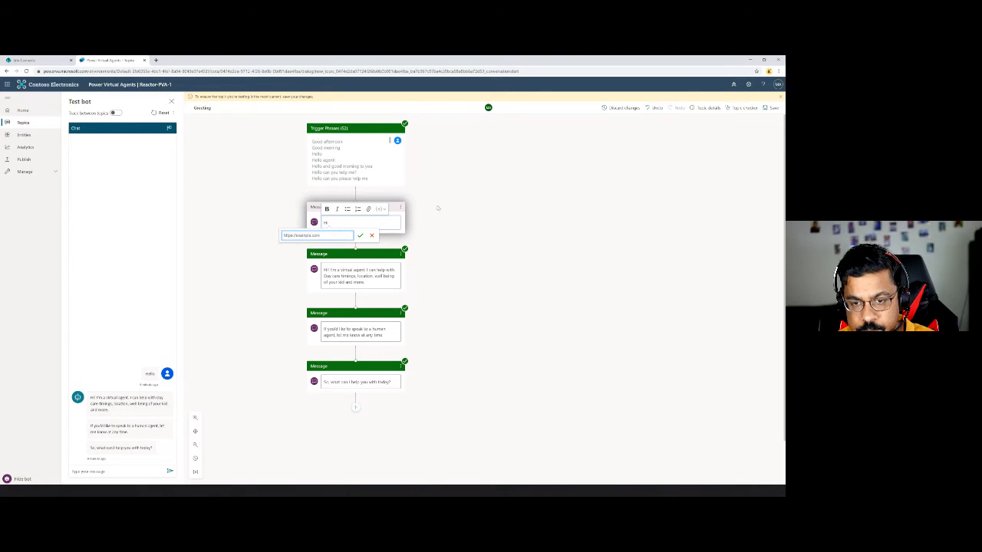
left_click(387, 201)
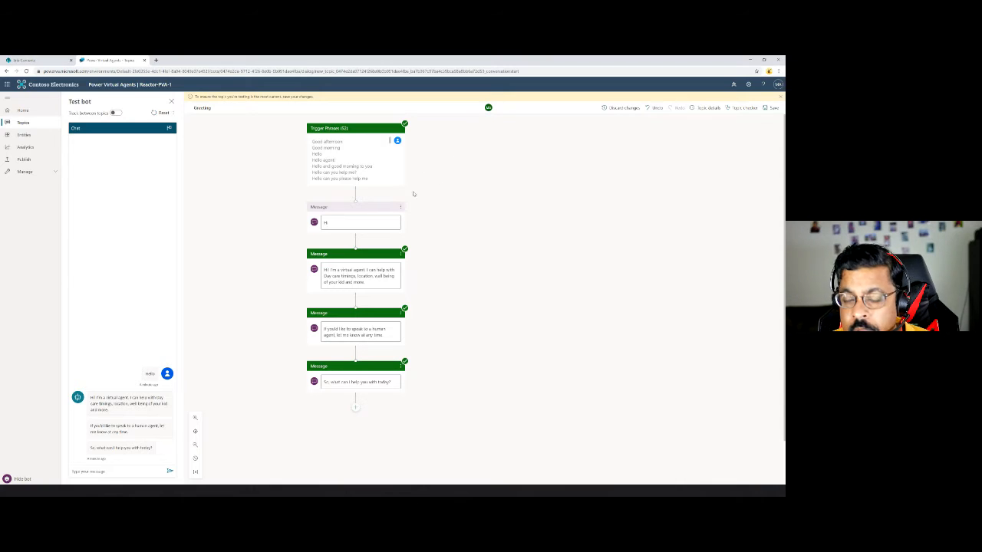
left_click(400, 207)
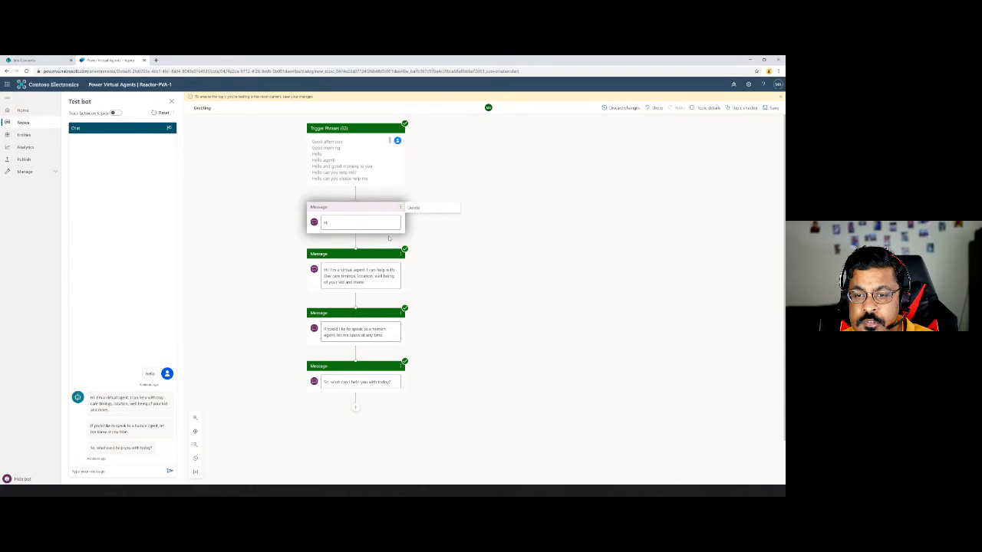
left_click(419, 208)
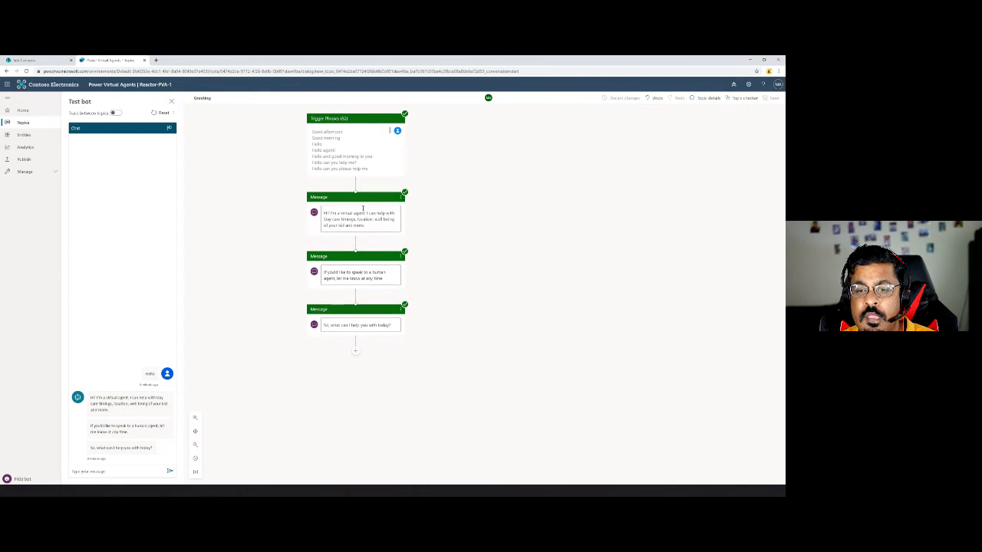
- Try inserting a multiple-choice question after the first greeting message, and delete the question
left_click(375, 222)
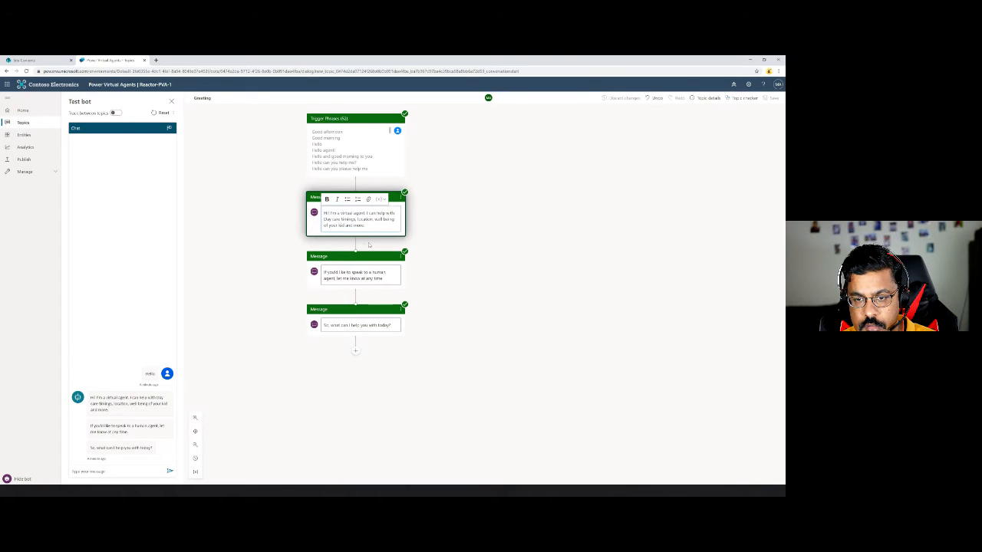
left_click(356, 245)
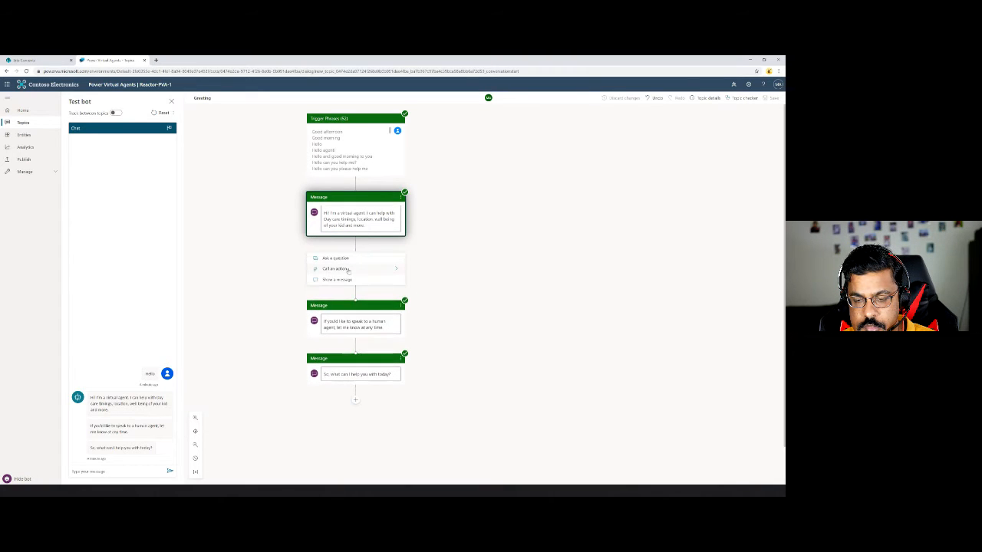
left_click(379, 270)
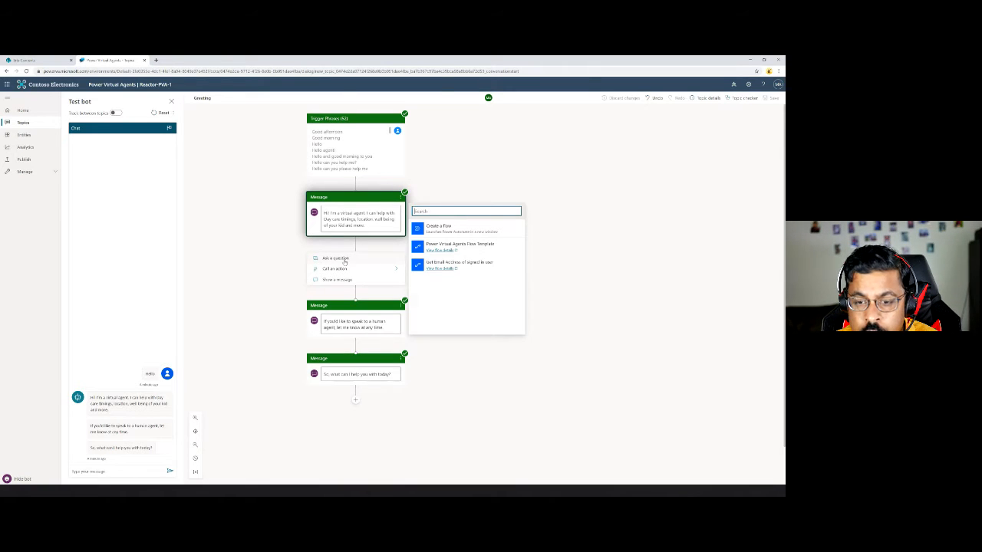
left_click(343, 261)
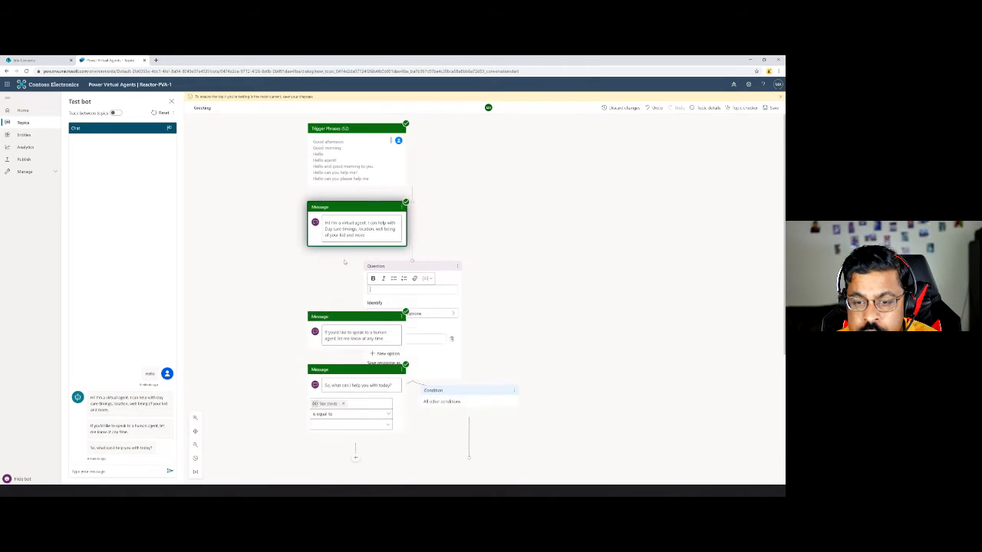
left_click(430, 337)
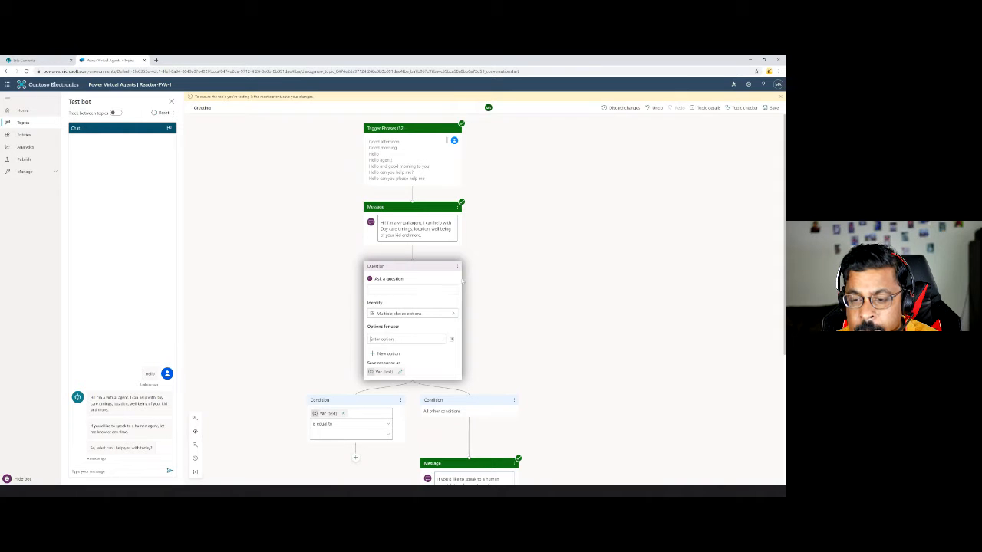
left_click(458, 266)
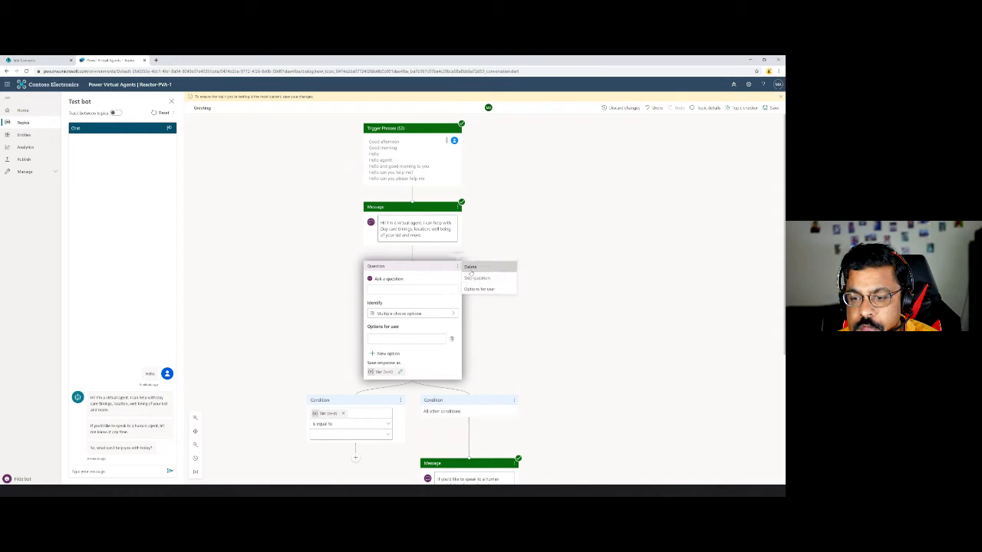
left_click(472, 273)
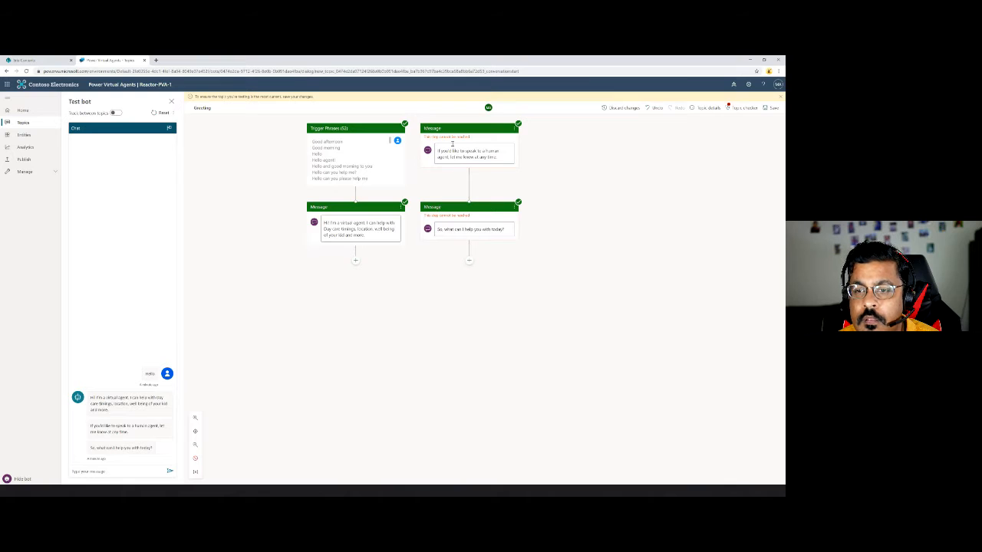
- Delete the human agent message and the "So, what can I help you with today?" message, and save the topic
left_click_drag(502, 131, 450, 193)
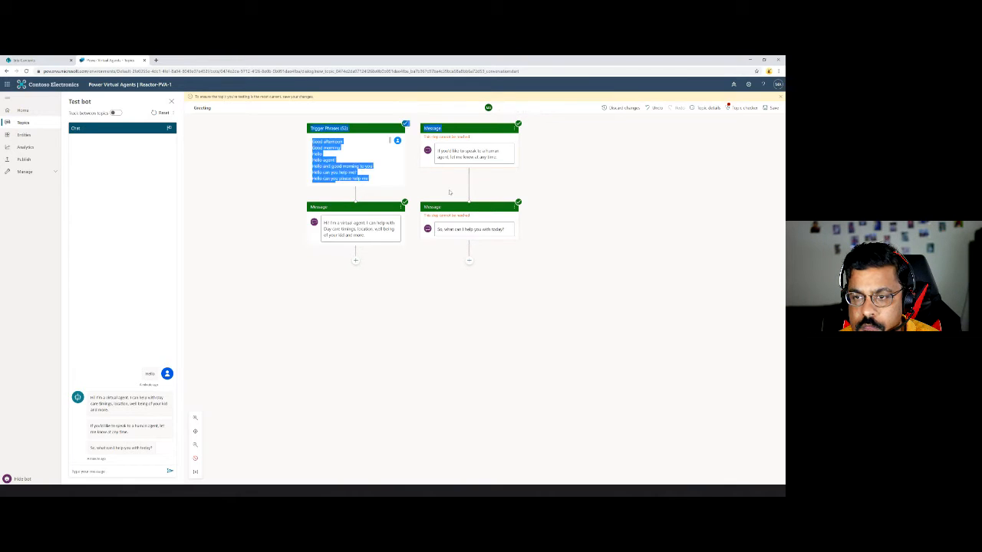
left_click(514, 128)
left_click(537, 128)
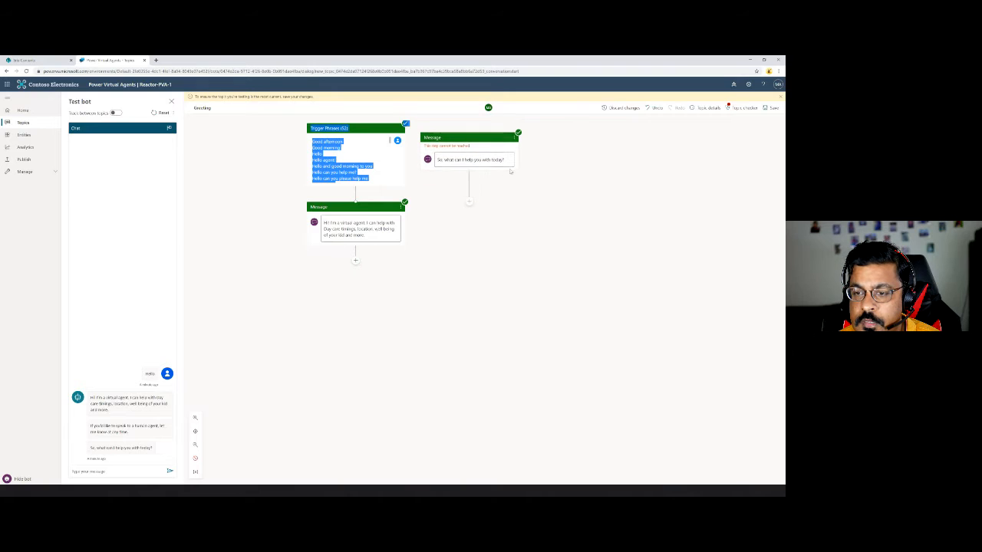
left_click(514, 129)
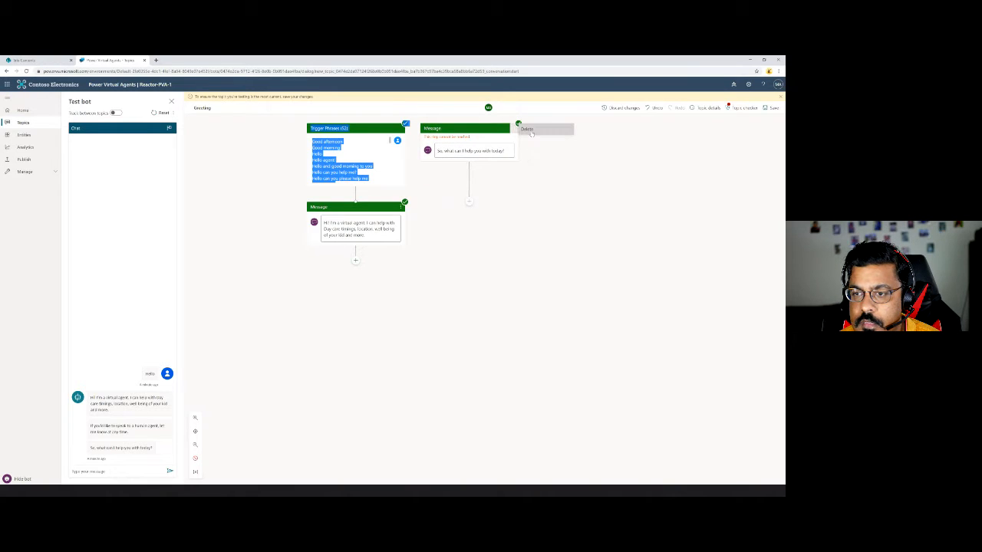
left_click(537, 129)
left_click(390, 268)
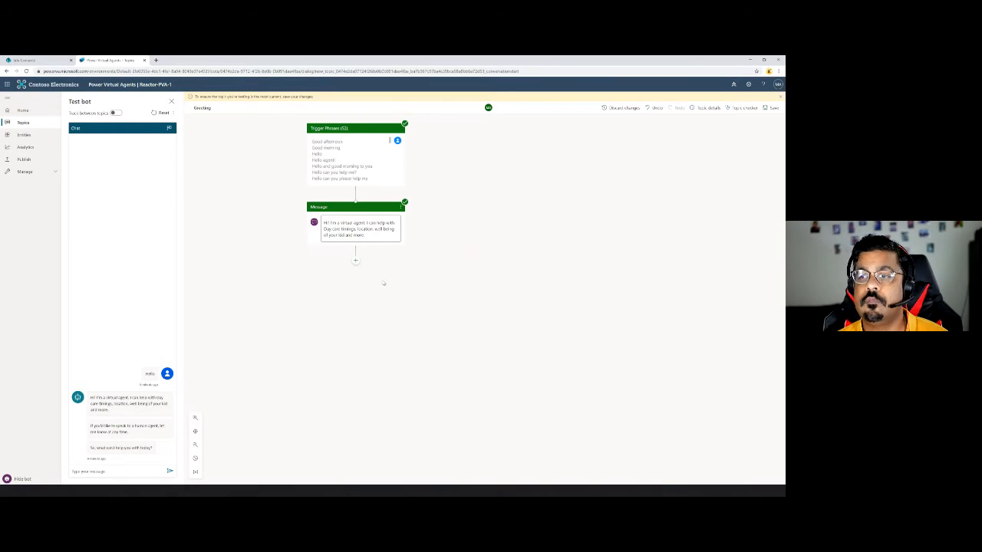
left_click(770, 107)
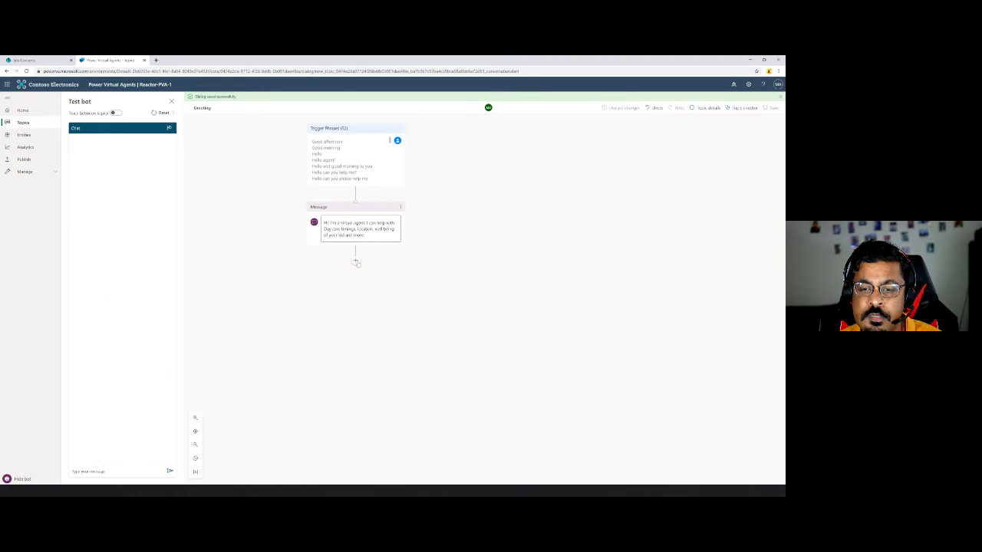
- Set the bot's authentication to Only for Teams in its security settings, confirm the configuration and check the saved option
left_click(356, 260)
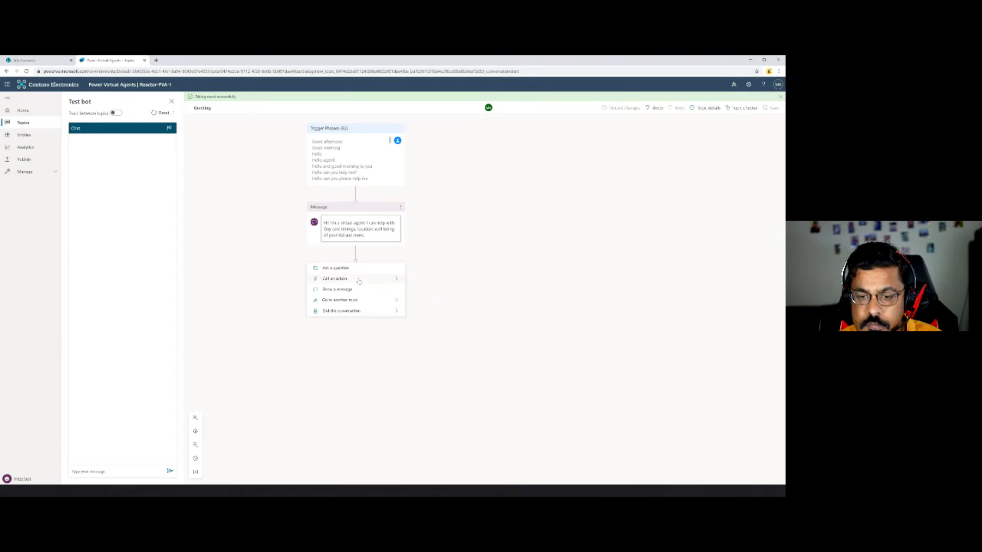
mouse_move(384, 280)
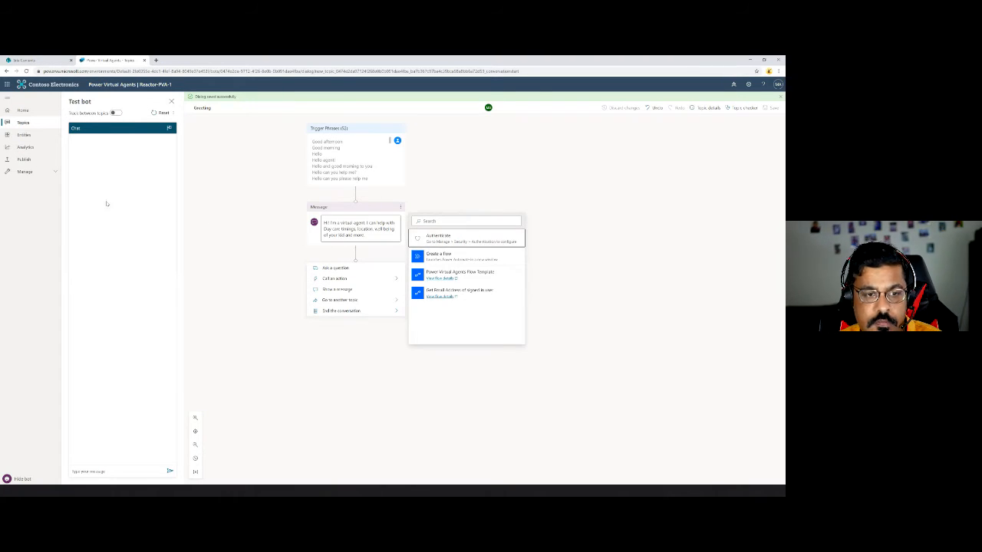
left_click(52, 173)
left_click(44, 207)
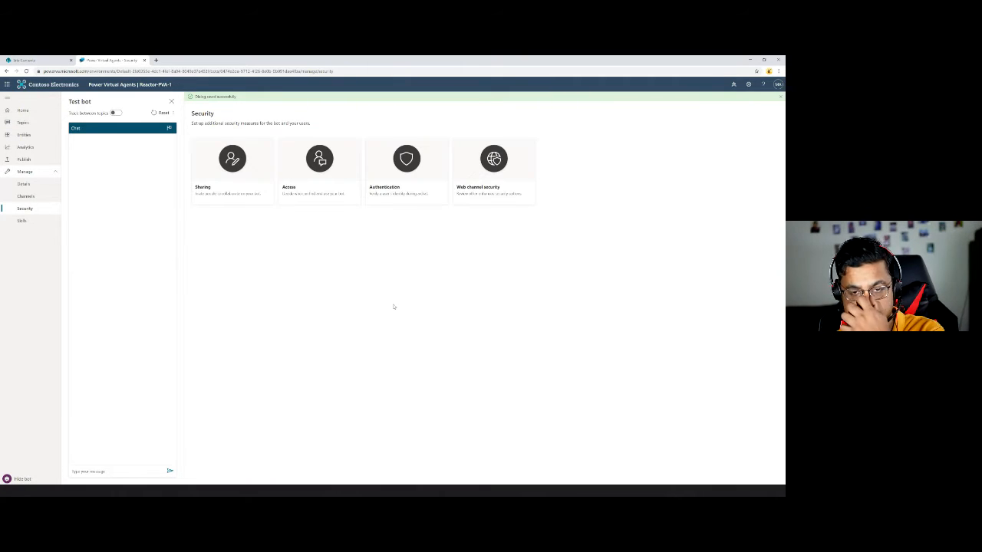
left_click(409, 176)
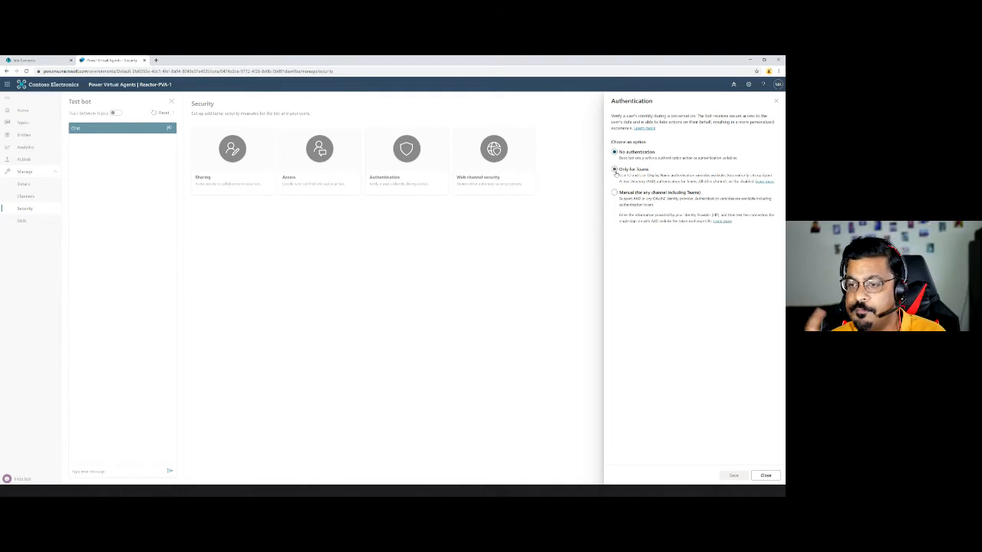
left_click(615, 170)
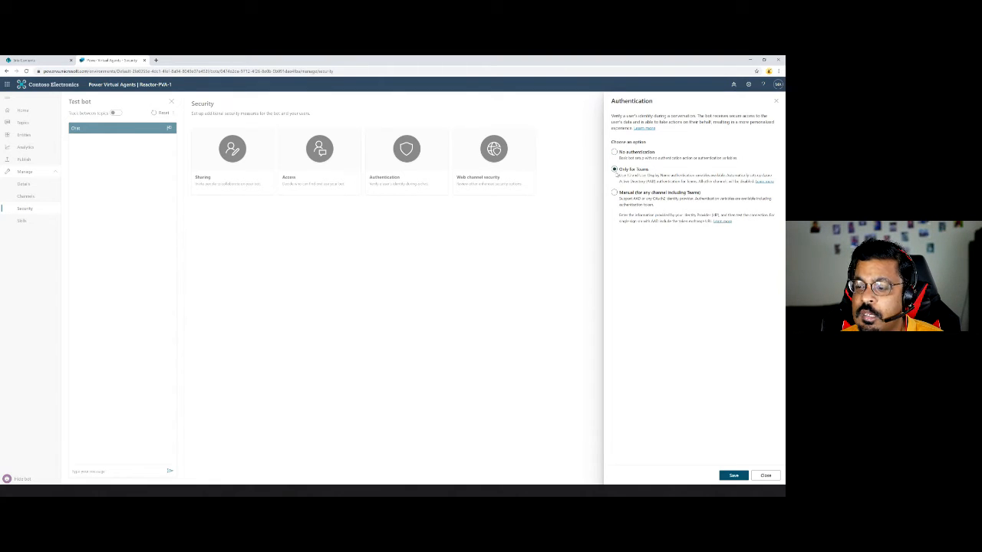
left_click(734, 476)
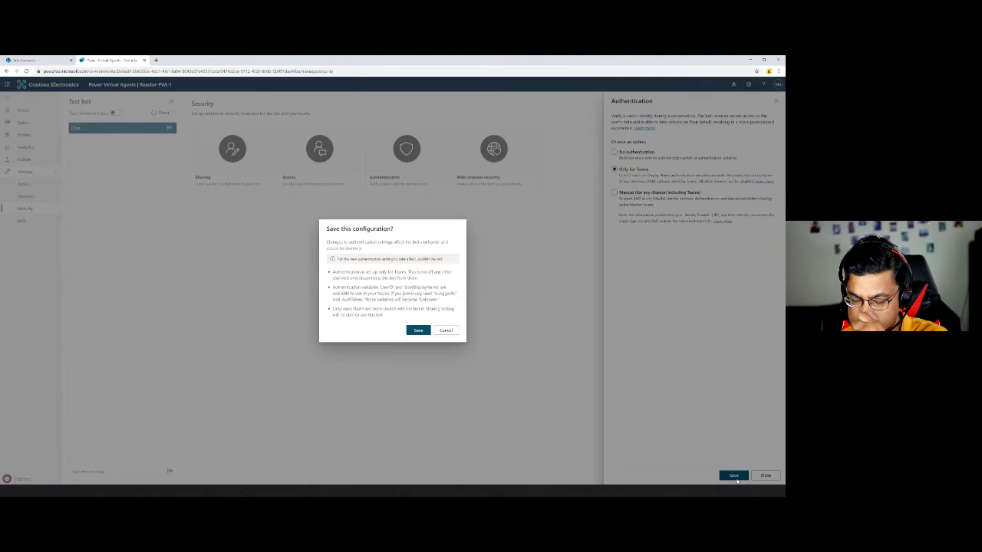
left_click(416, 330)
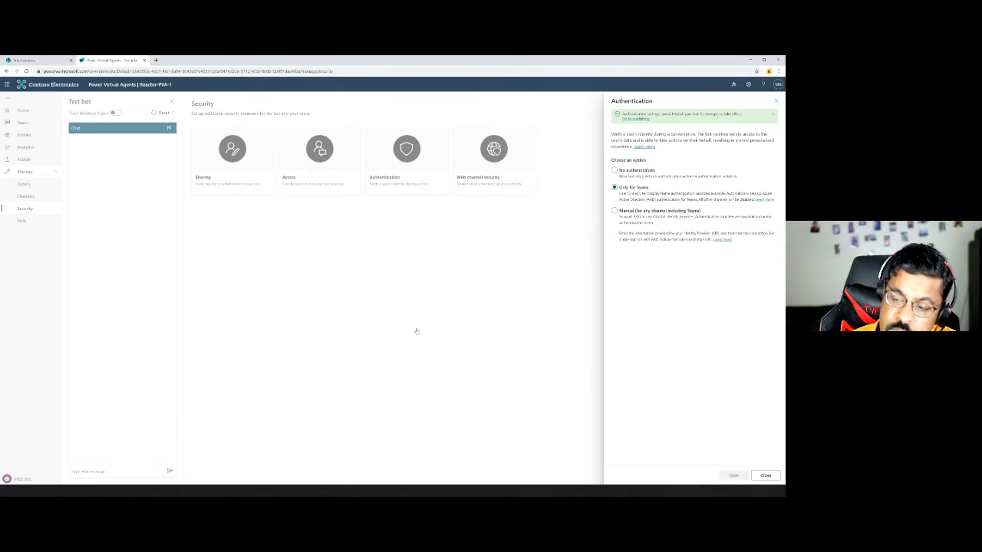
left_click(766, 476)
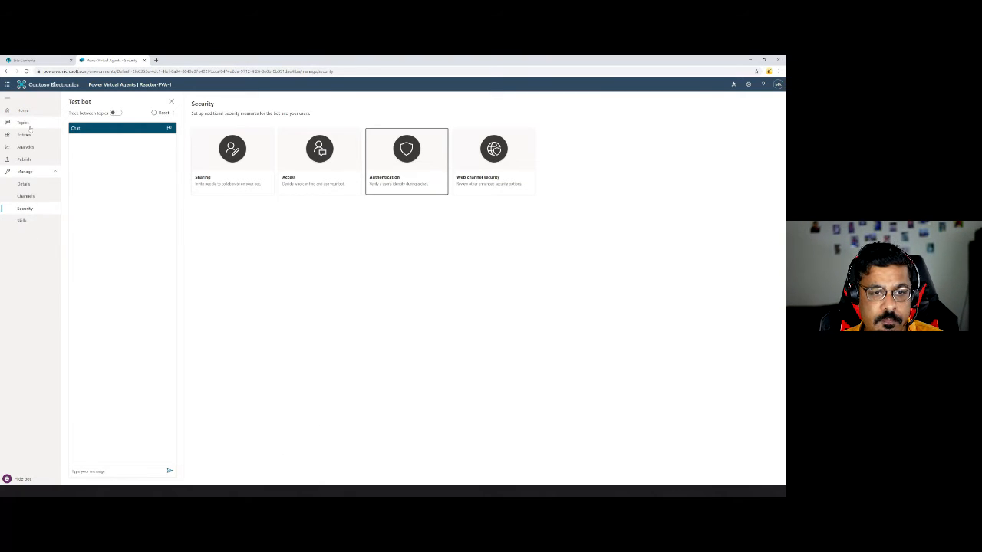
left_click(407, 165)
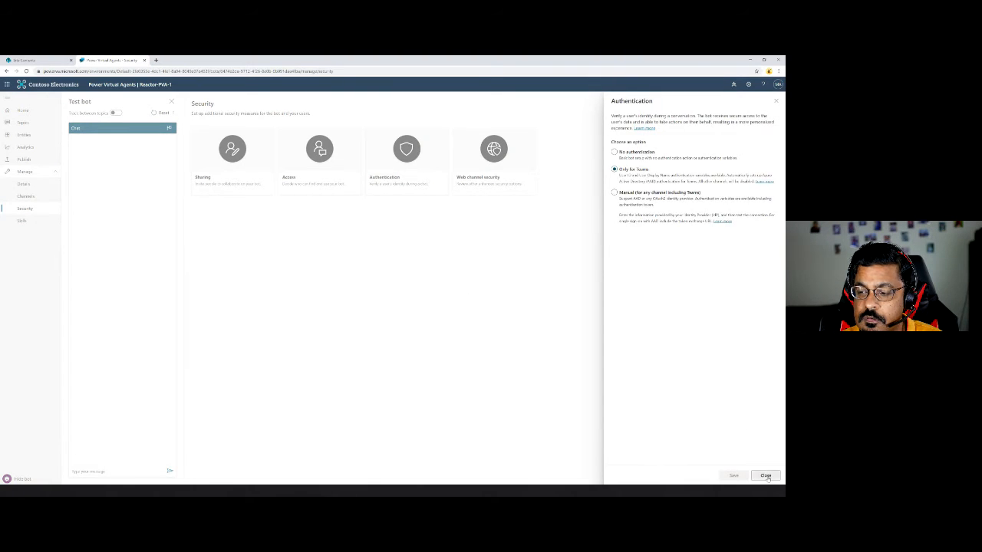
left_click(766, 475)
- Return to the topic list, open the Greeting topic and look at its analytics and setup pages
left_click(23, 122)
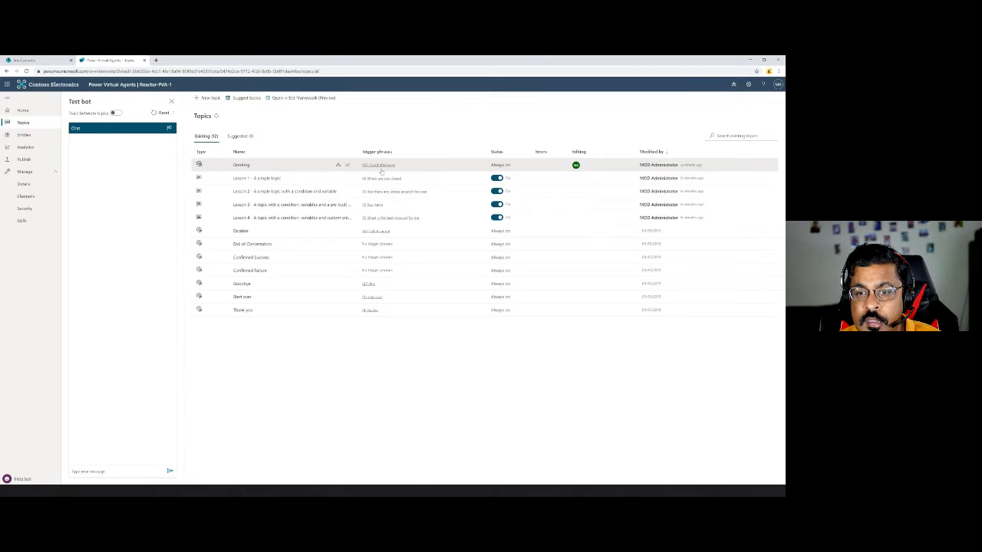
left_click(243, 164)
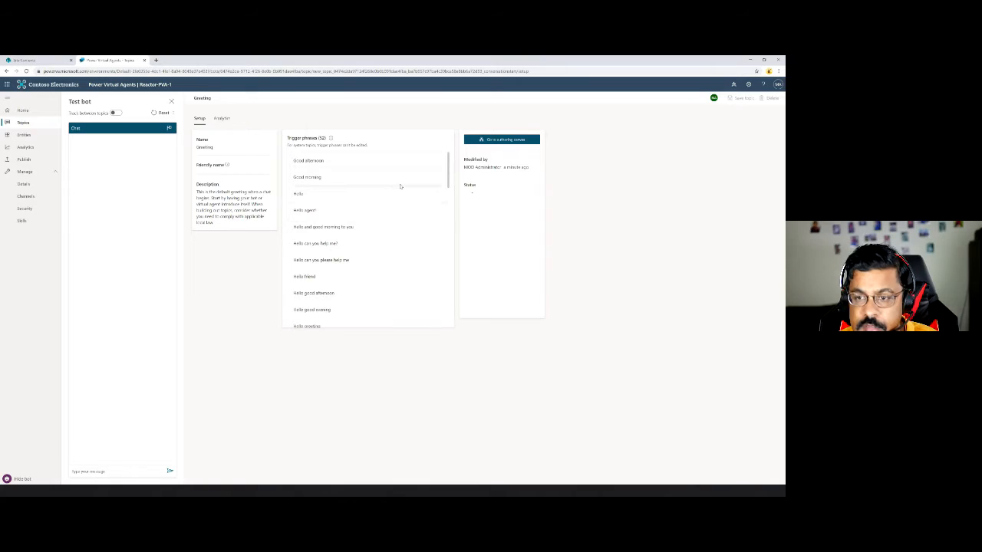
left_click(230, 119)
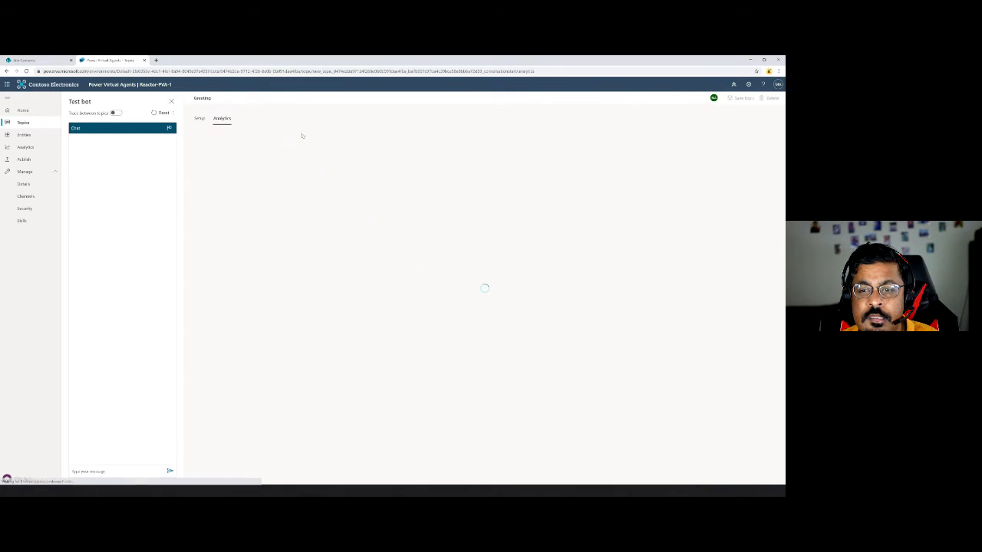
left_click(200, 119)
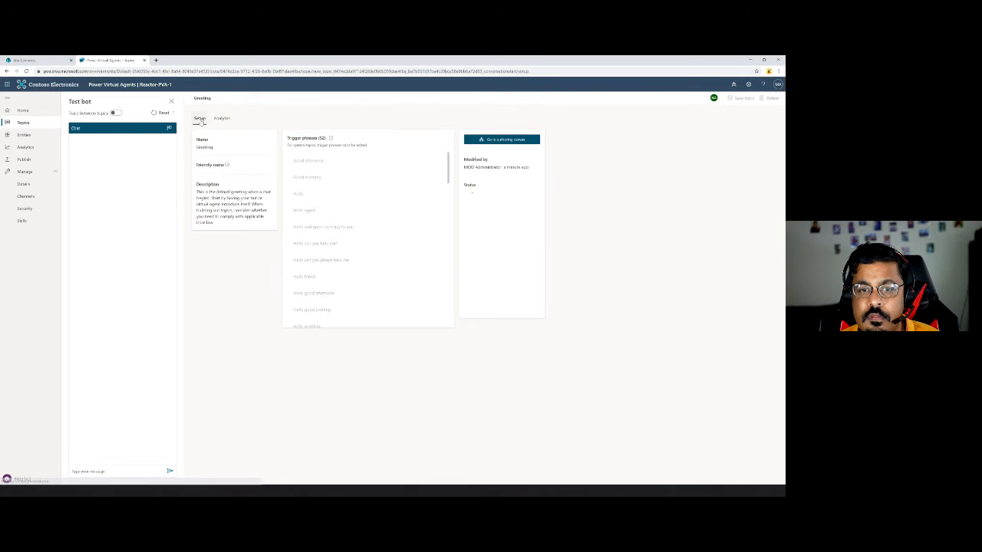
- Open the Greeting topic in the authoring canvas and view the actions that can be called after the greeting message
left_click(479, 140)
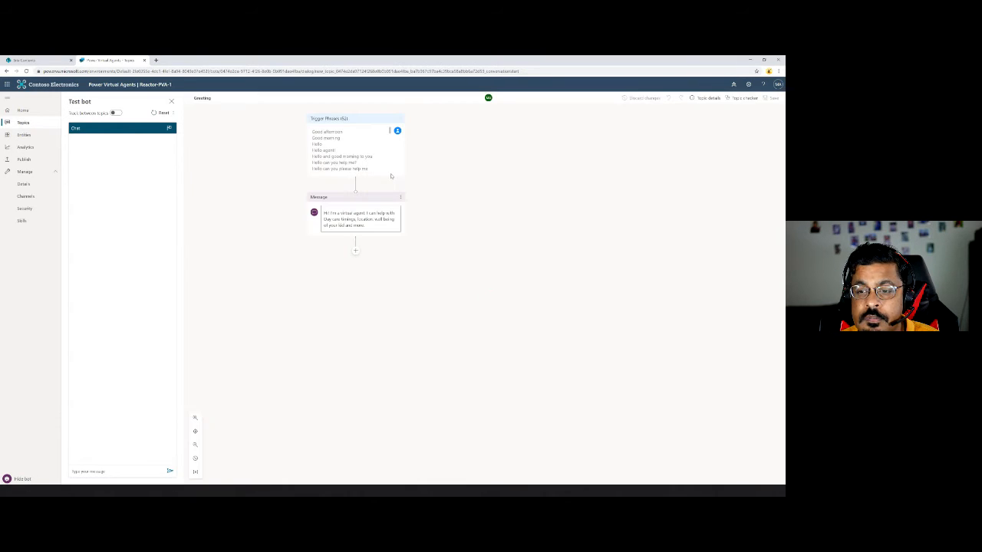
left_click(355, 248)
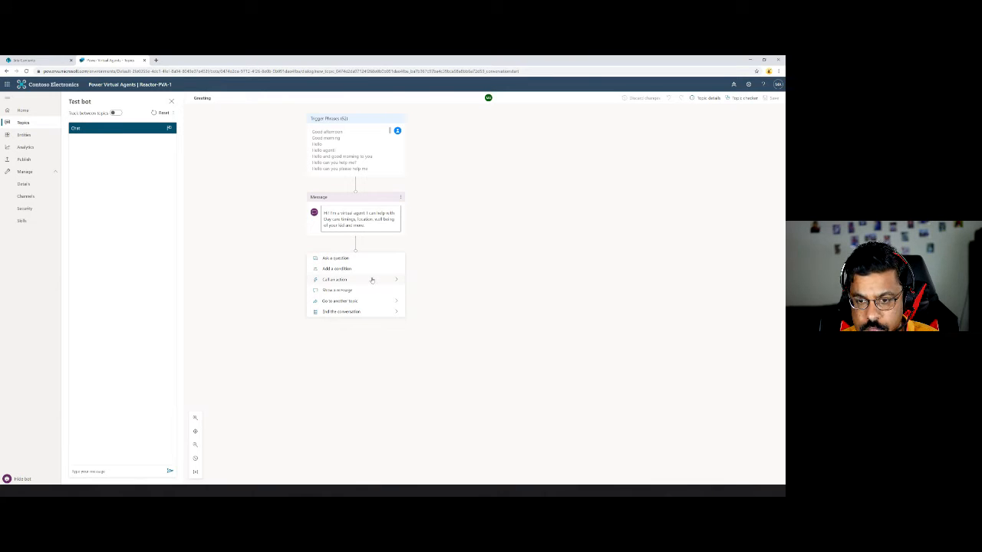
left_click(372, 280)
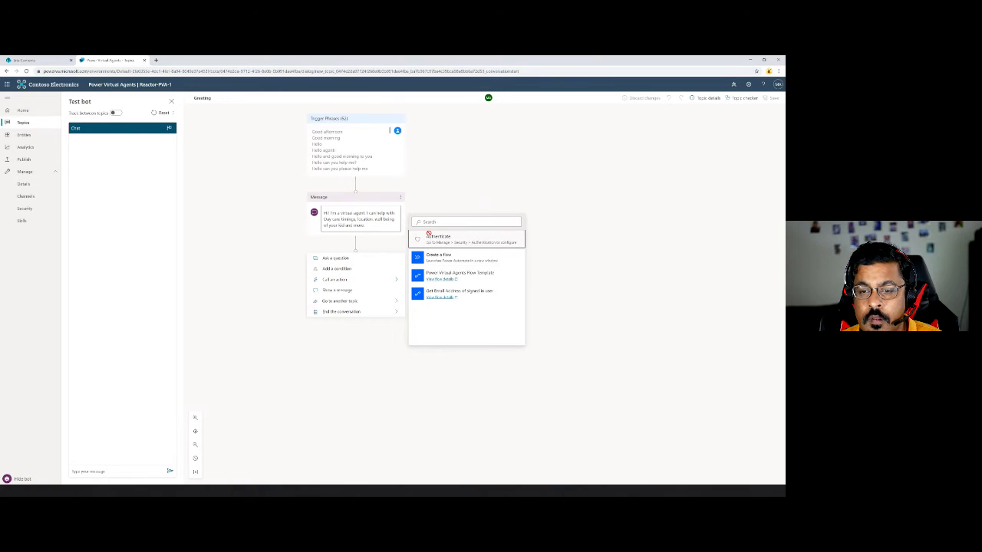
left_click(356, 249)
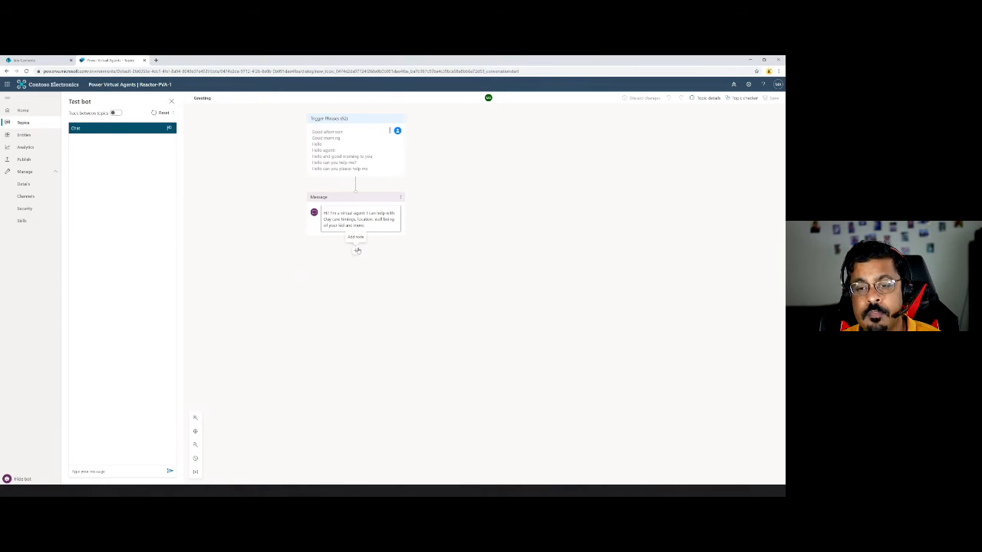
- Try adding a message with a variable after the greeting message, and delete the empty message
left_click(356, 251)
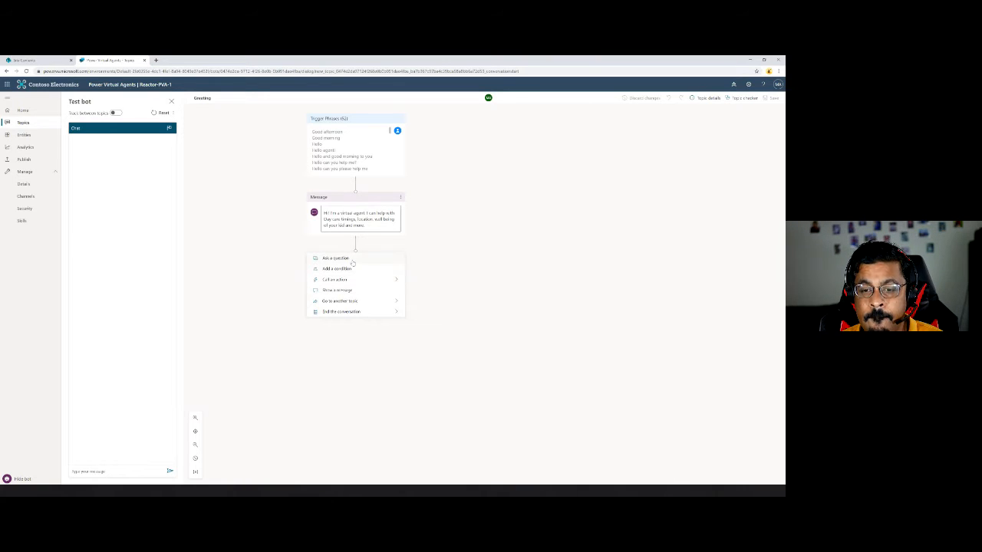
left_click(365, 290)
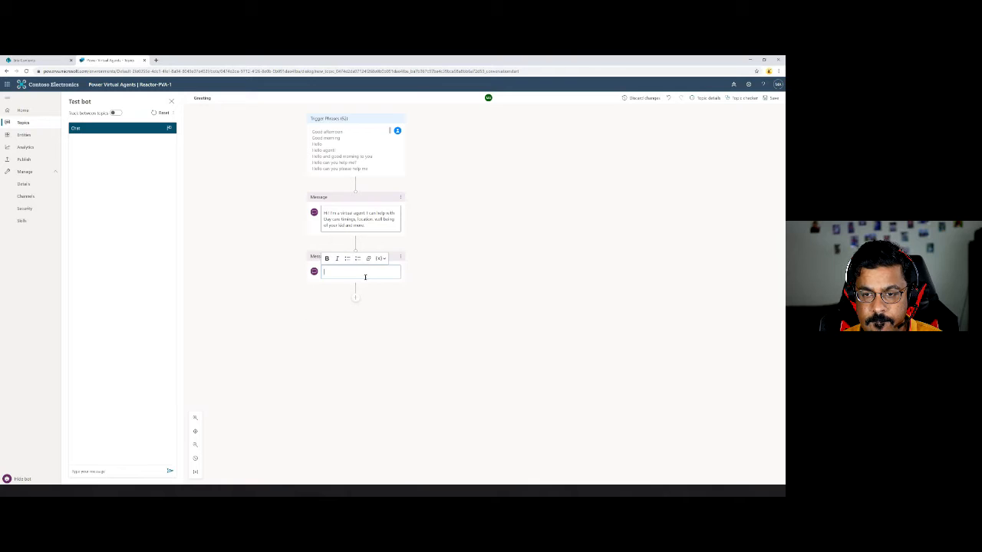
left_click(379, 259)
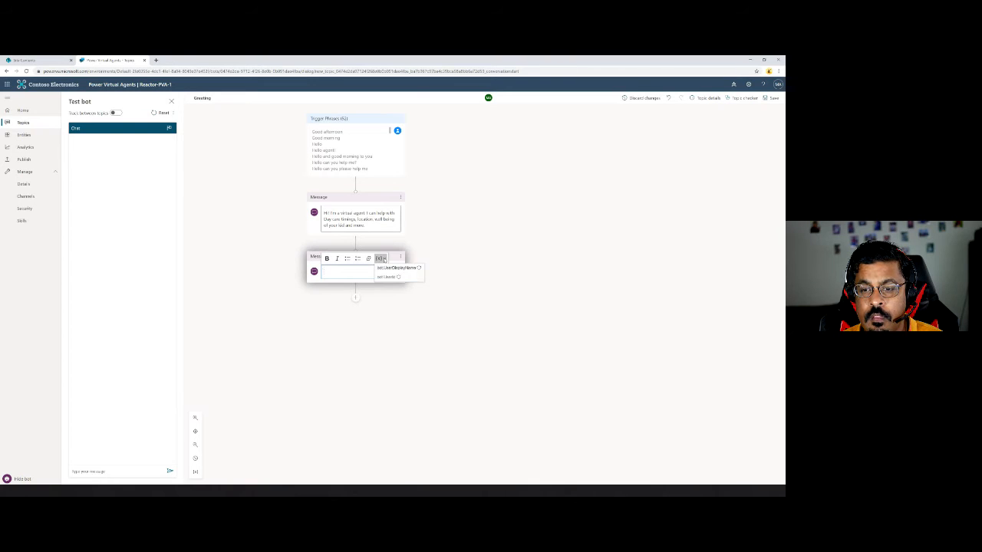
left_click(353, 275)
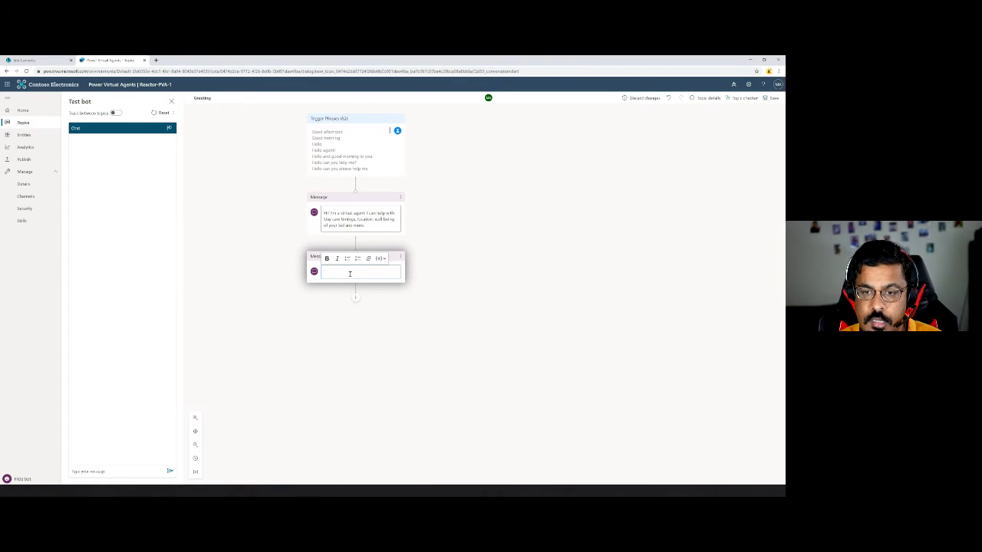
left_click(478, 266)
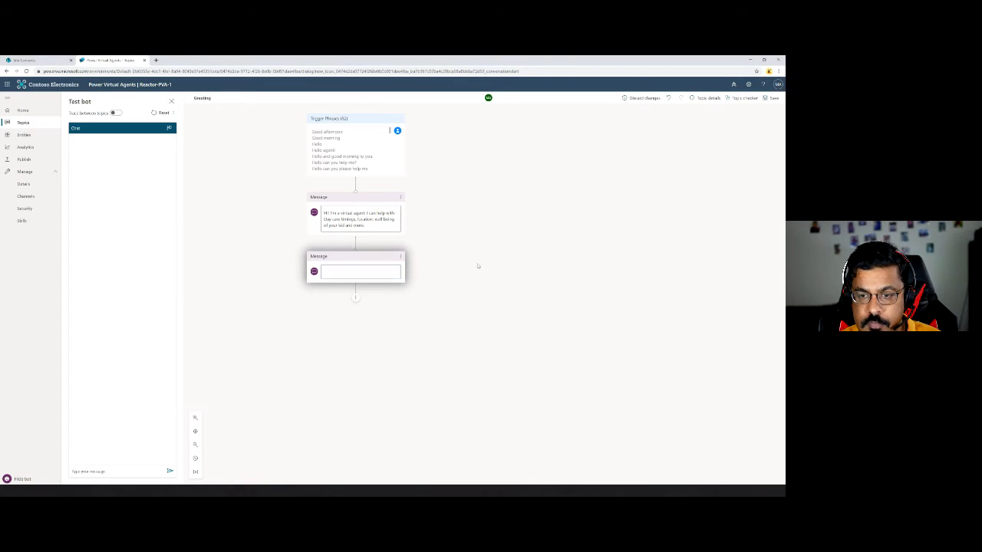
left_click(400, 257)
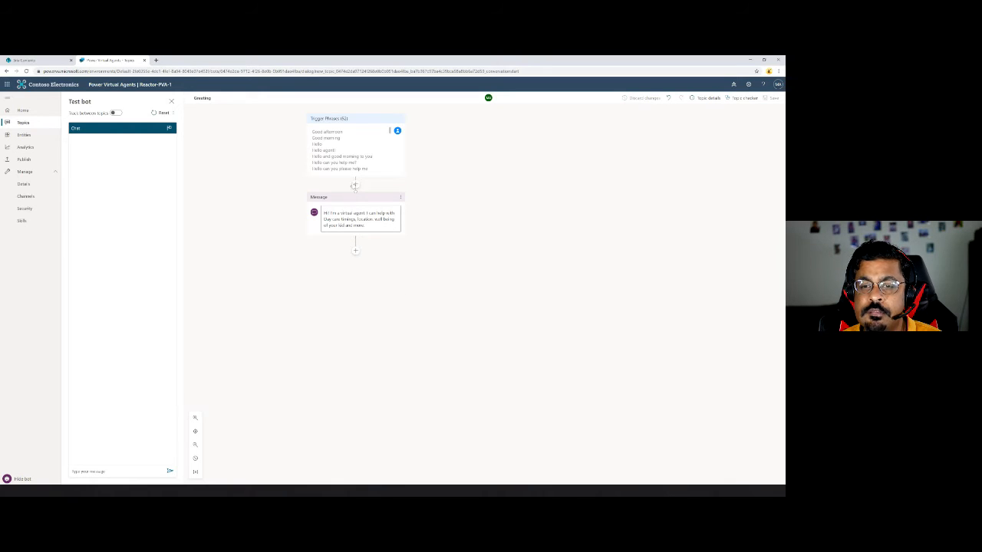
- Insert a message before the greeting message reading "Hello" followed by the bot.UserDisplayName variable, and save the topic
left_click(355, 185)
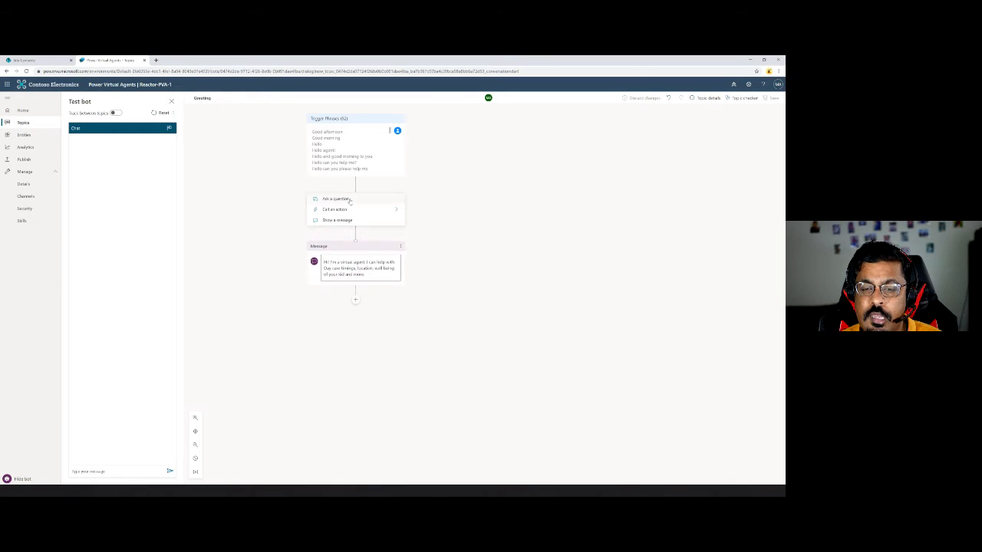
left_click(365, 221)
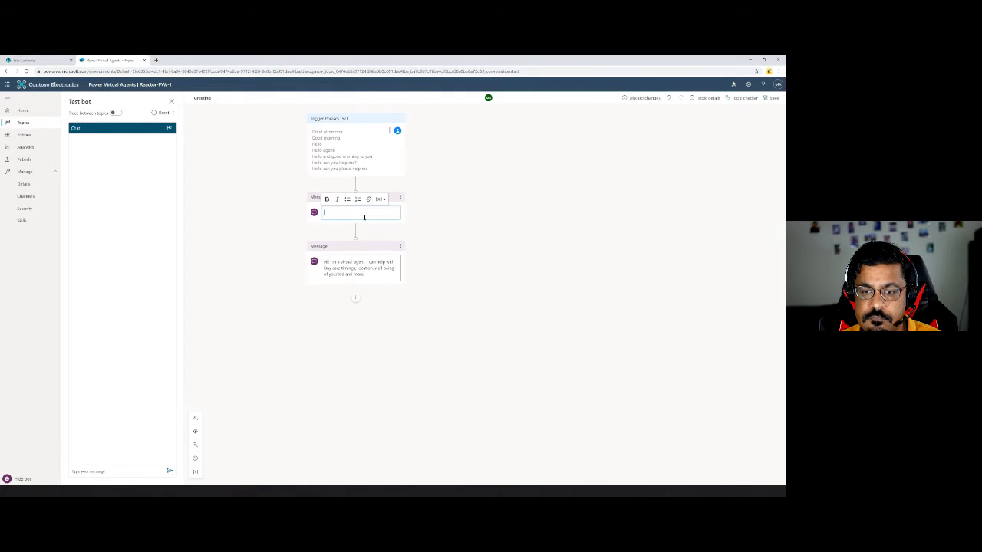
type("Hello")
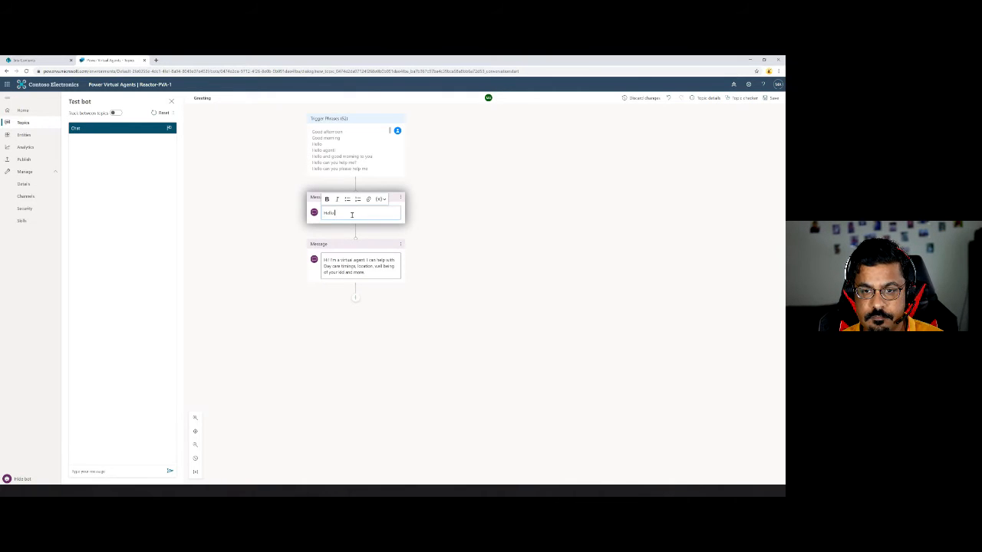
left_click(379, 198)
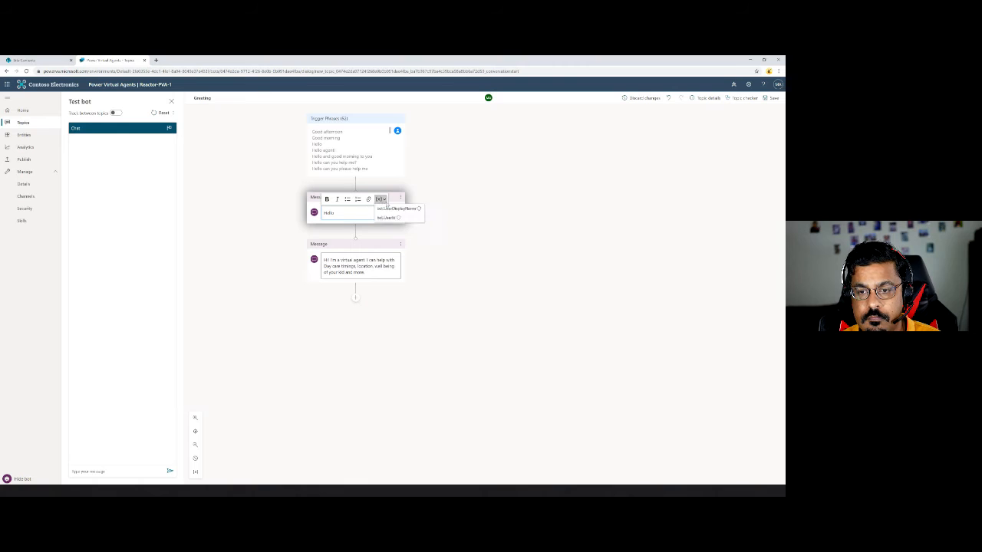
left_click(393, 209)
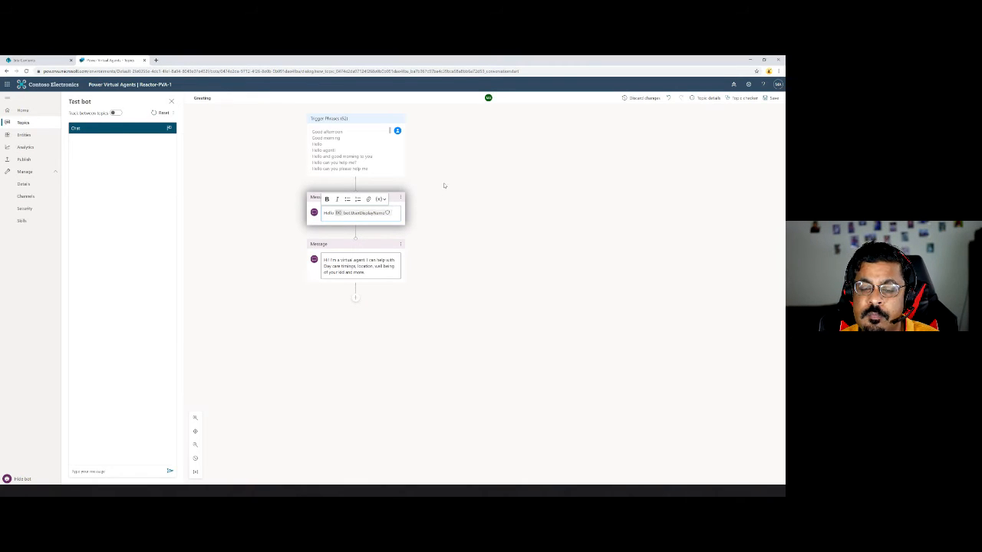
left_click(446, 222)
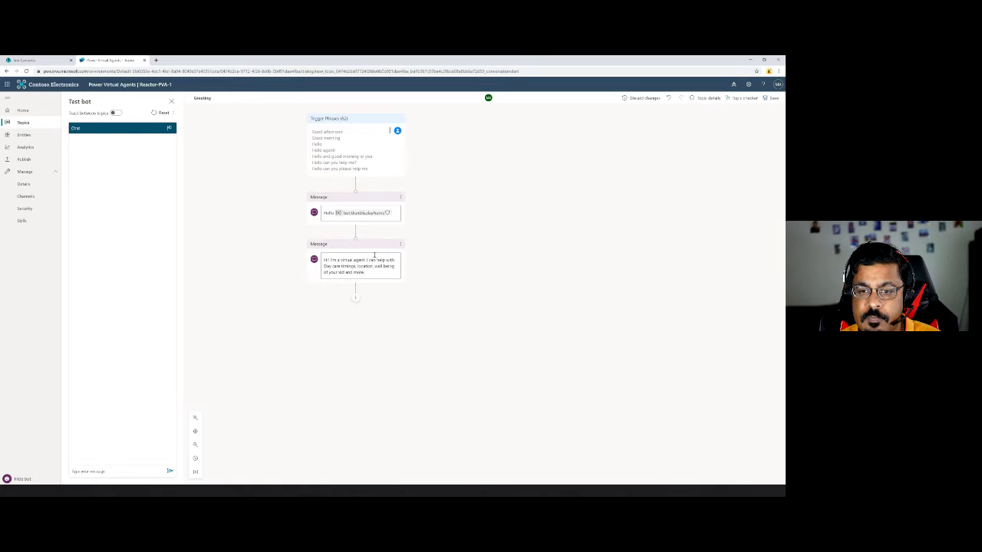
left_click(771, 97)
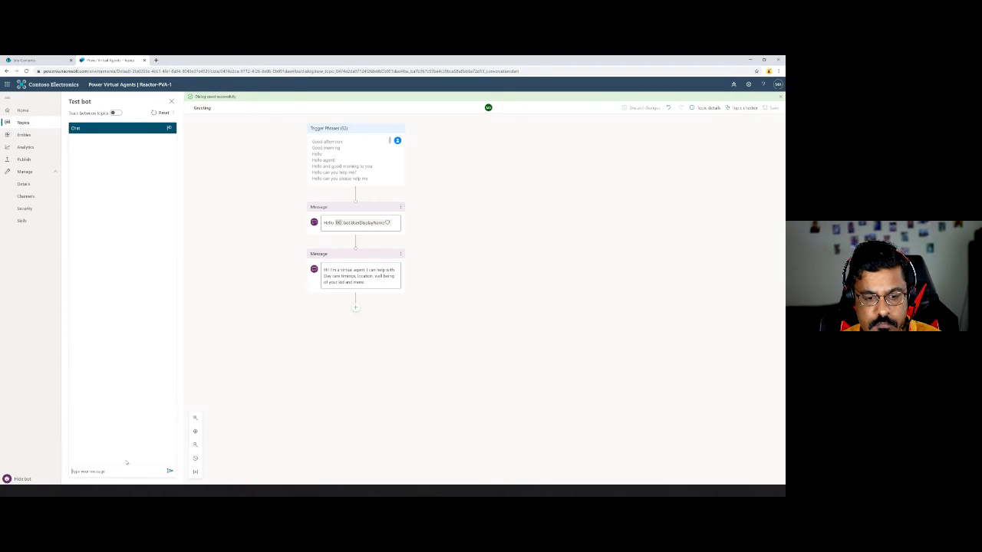
- Test the bot by sending "Hello", and compare its reply with the signed-in account's display name
type("hel")
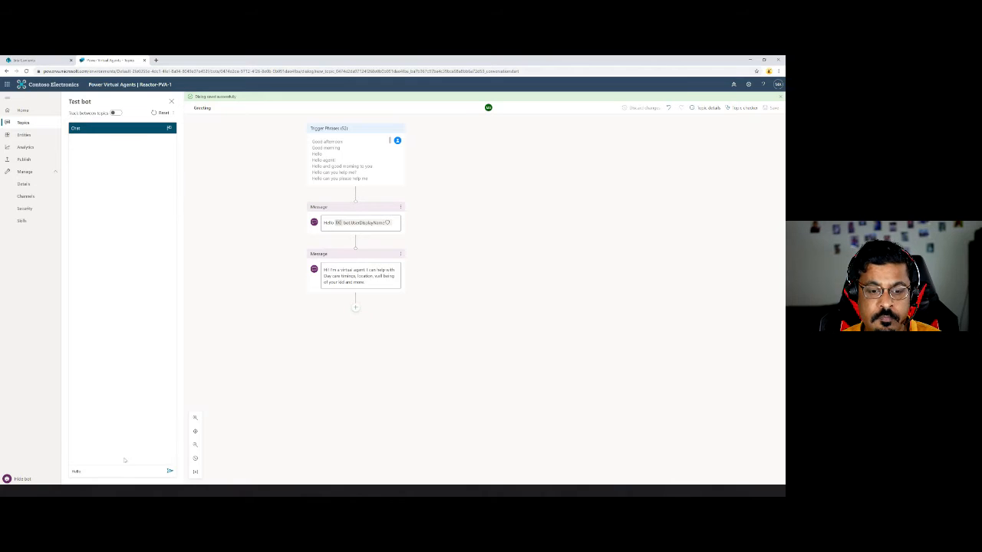
left_click(170, 471)
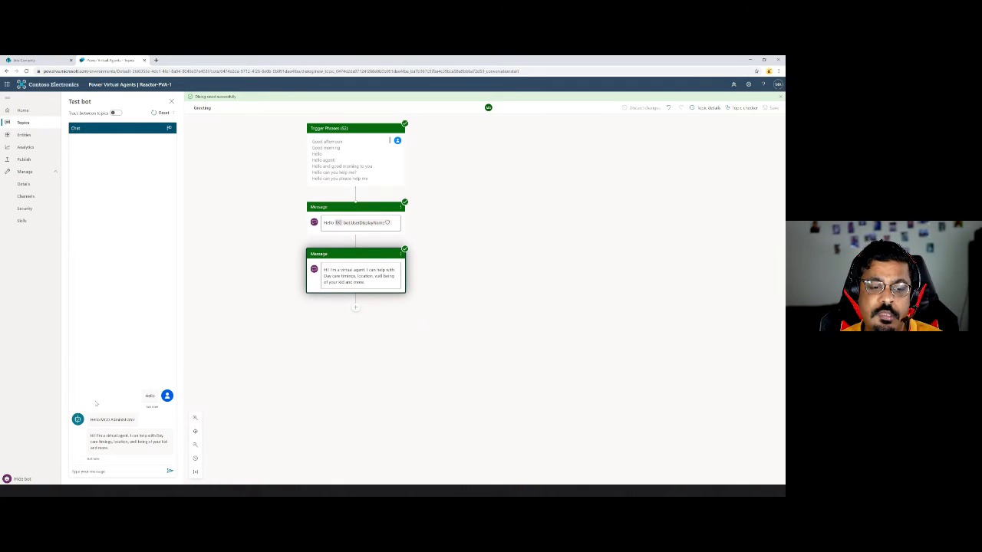
left_click(778, 84)
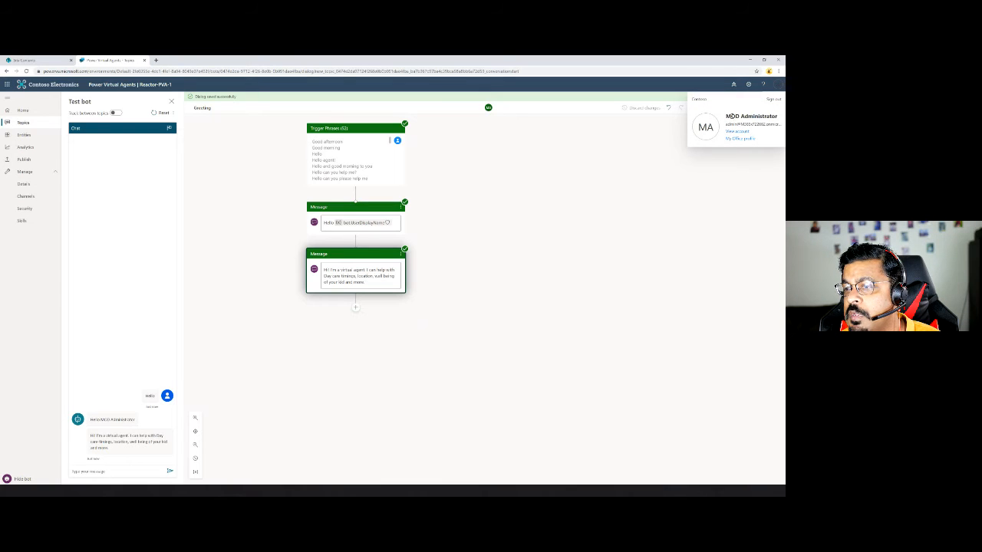
left_click_drag(731, 116, 776, 116)
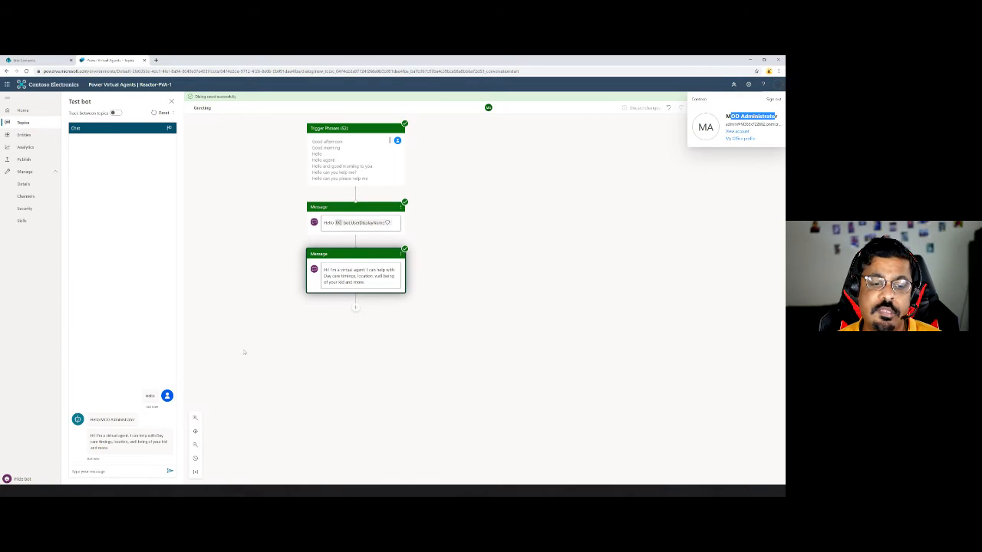
left_click(215, 299)
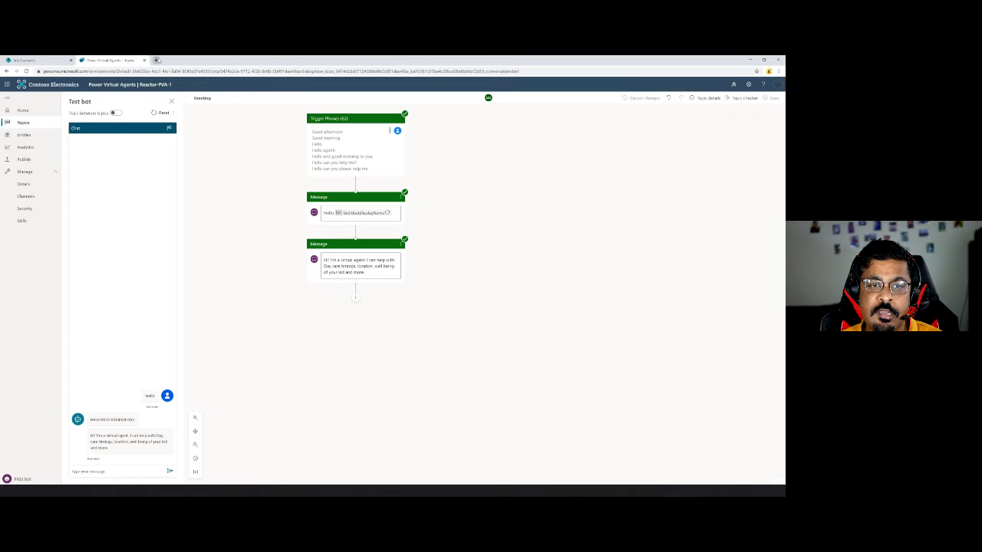
- Open the Contoso SharePoint site in a new browser tab and view its CurrentActivity list
left_click(157, 60)
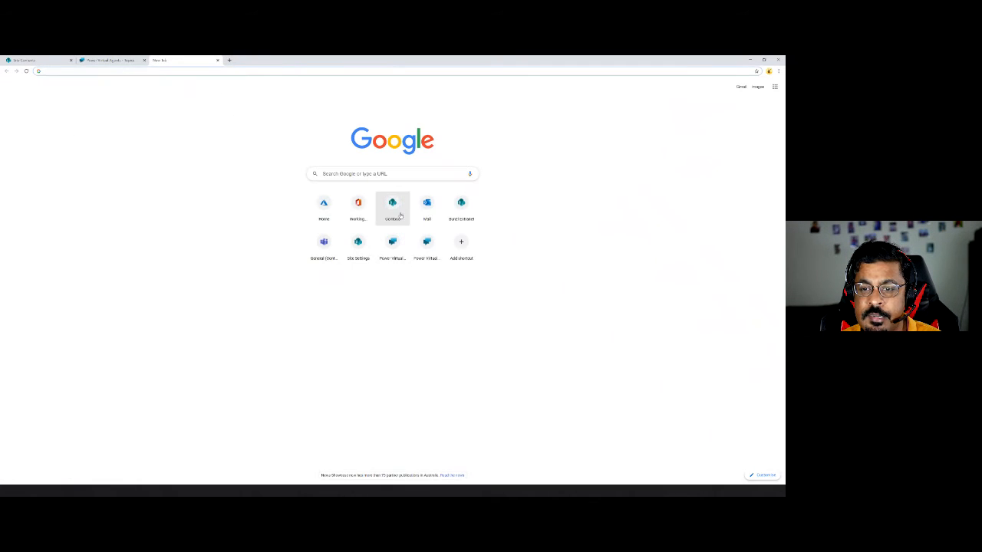
left_click(400, 215)
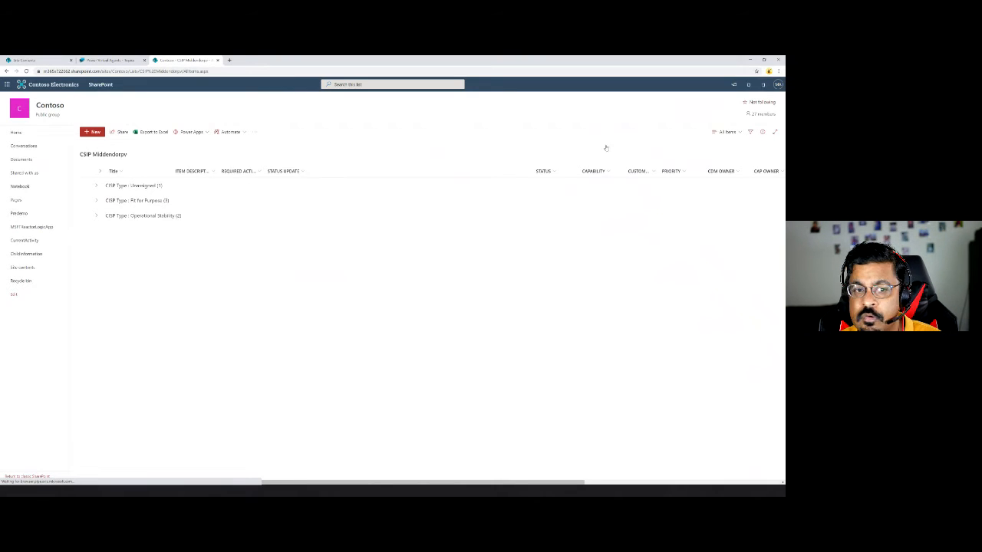
left_click(34, 240)
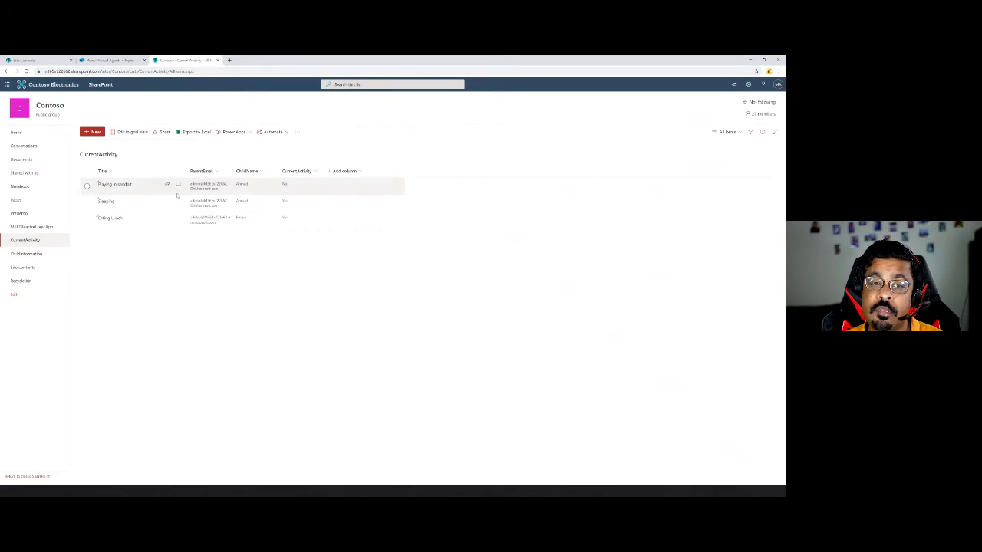
- Switch back to Power Virtual Agents and create a new topic named CurrentActivity
left_click(123, 61)
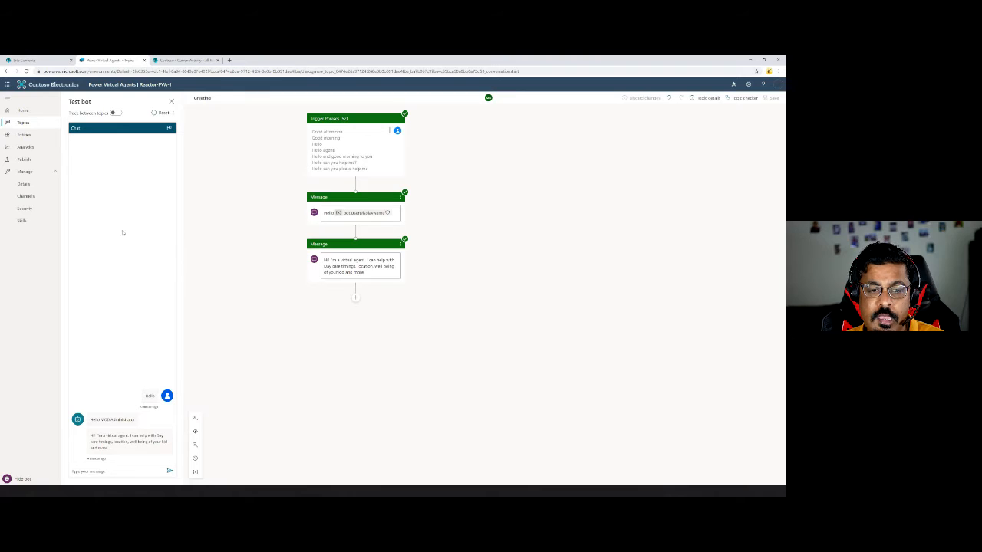
left_click(22, 123)
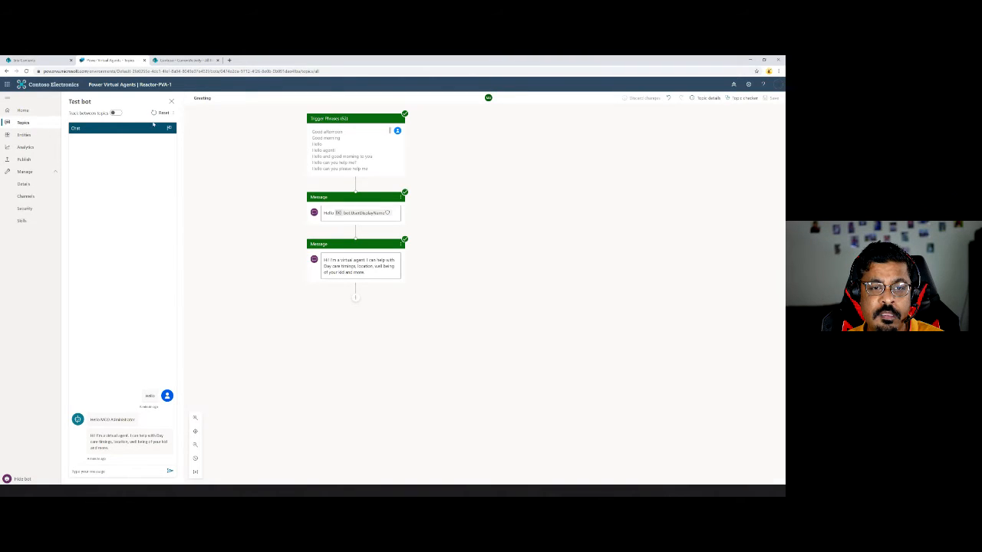
left_click(210, 99)
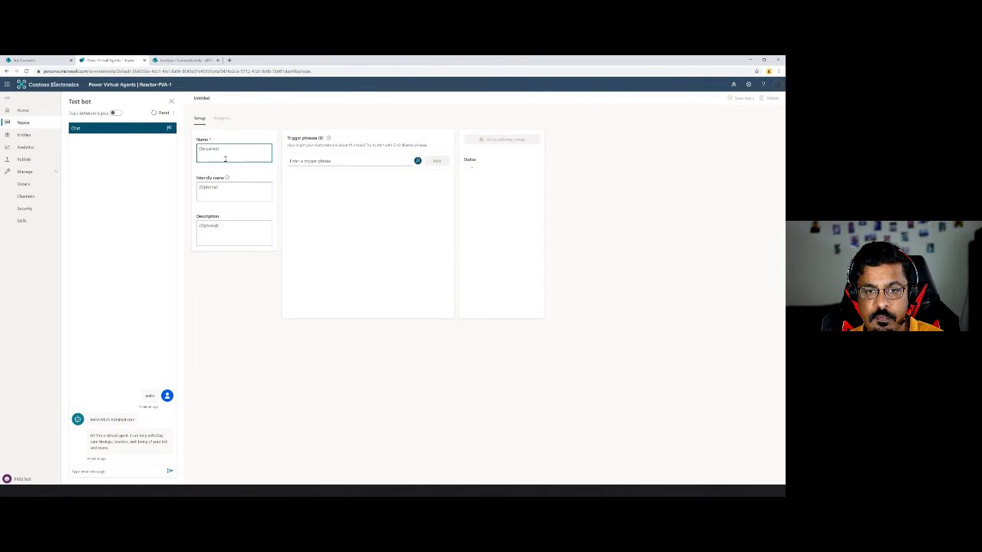
type("cure")
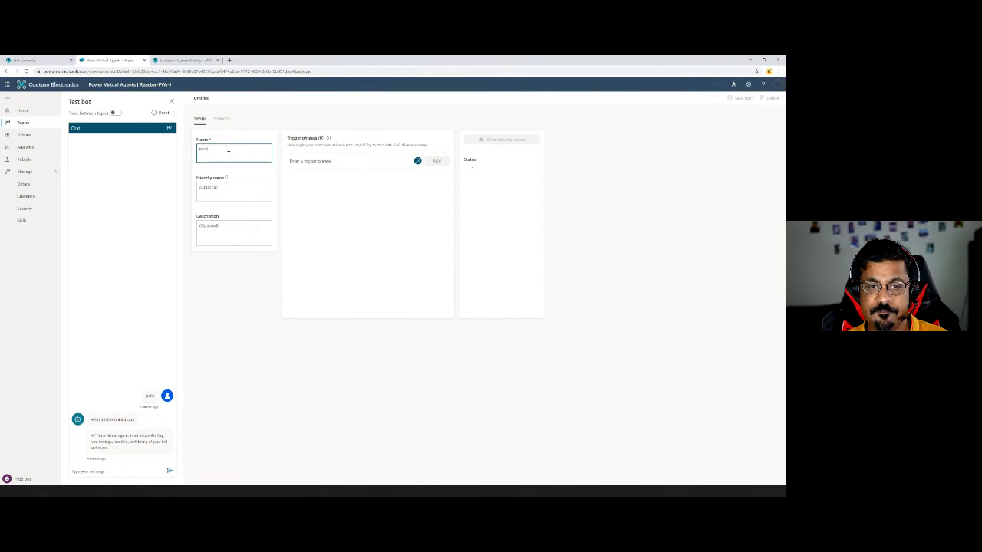
key("BackSpace")
type("Cu")
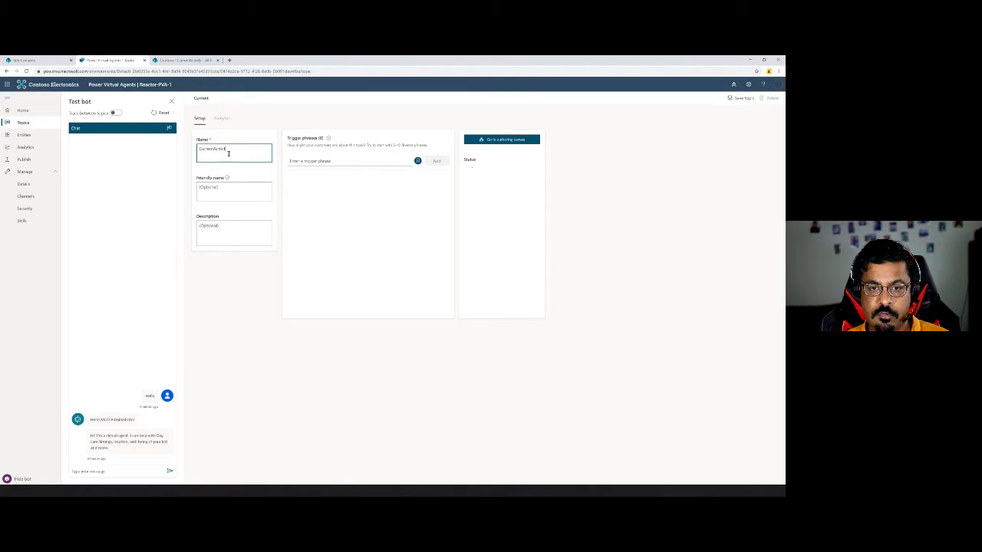
type("rrentActivity")
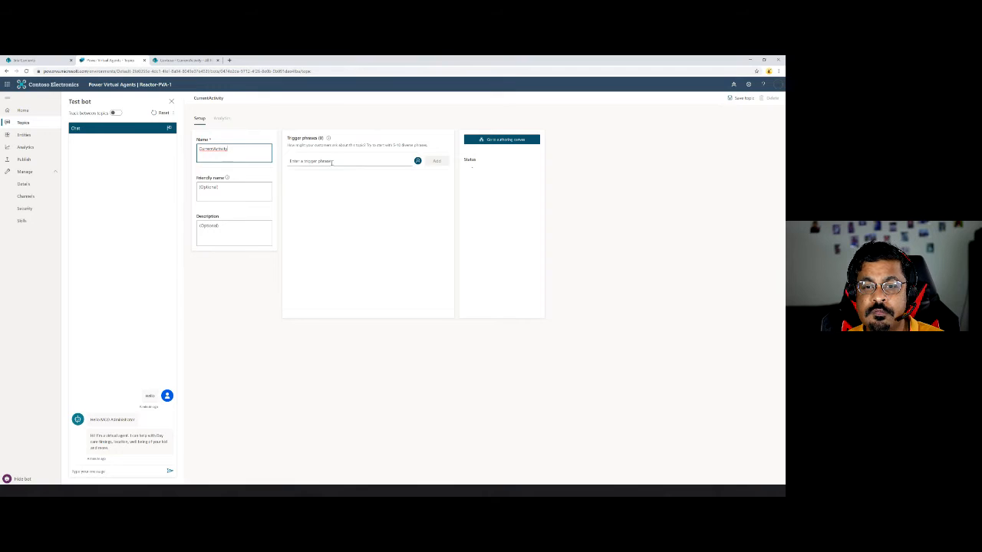
- Add the trigger phrase "What my child doing?" to the CurrentActivity topic
left_click(332, 161)
type("What my child")
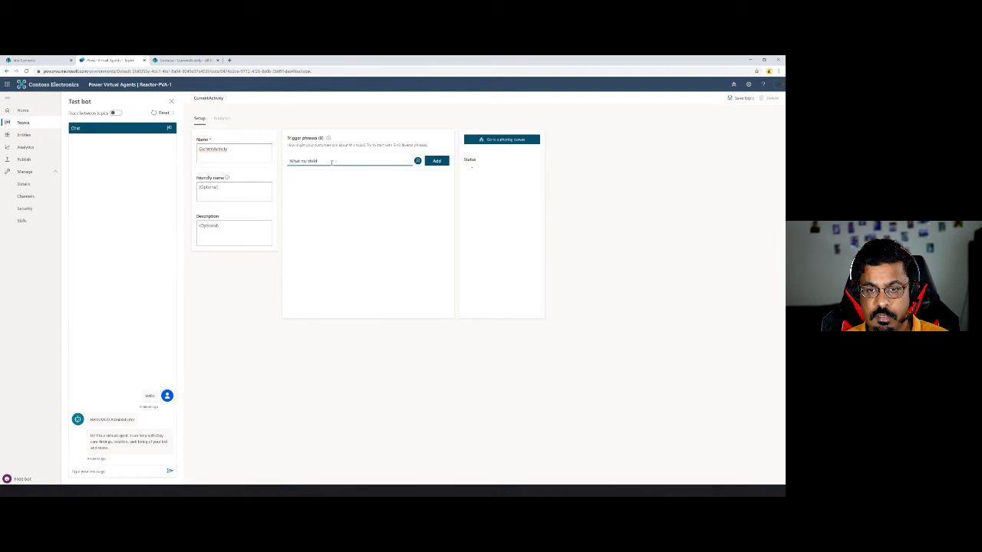
type(" doing")
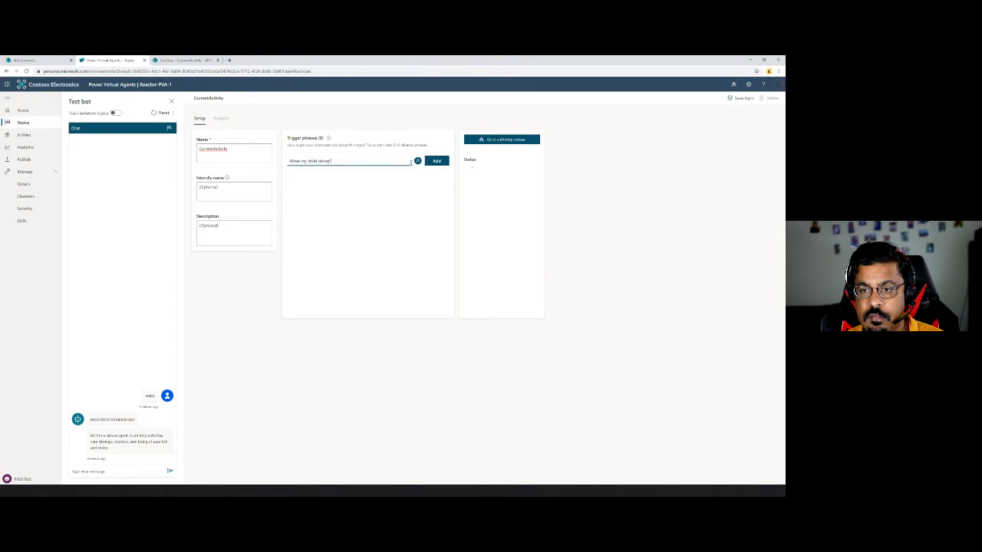
type("?")
left_click(436, 161)
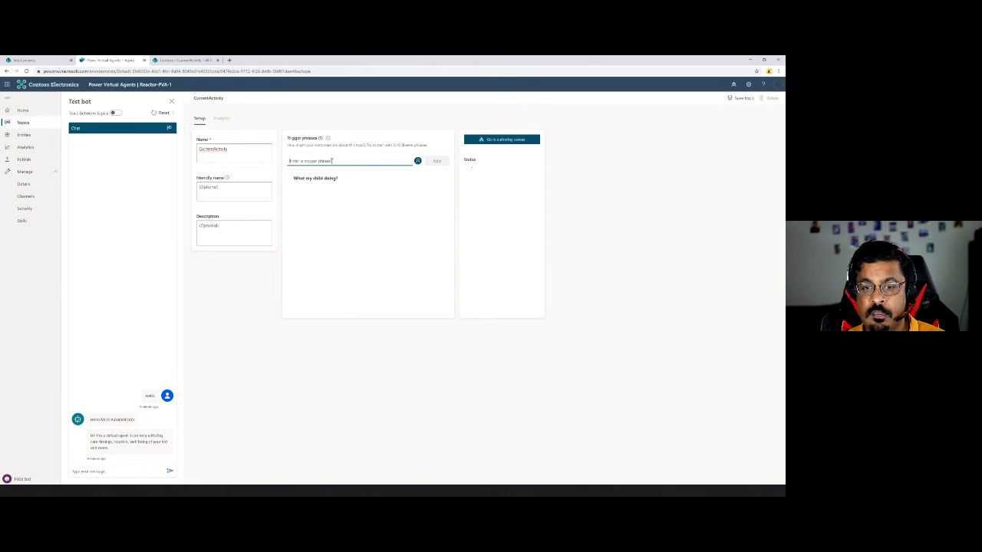
- Add the trigger phrase "Whats up with my boy" to the CurrentActivity topic
type("Whats u")
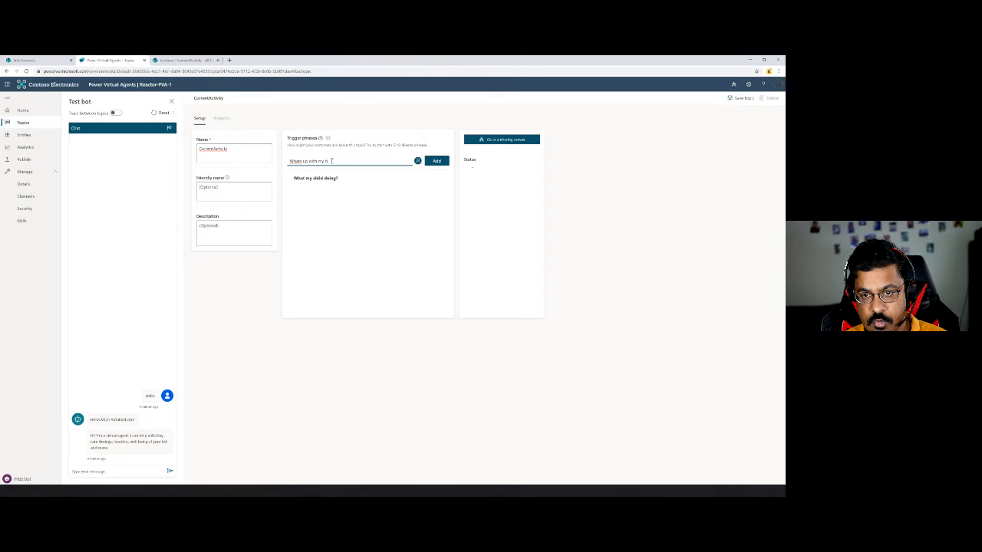
type("p with my boy")
left_click(436, 161)
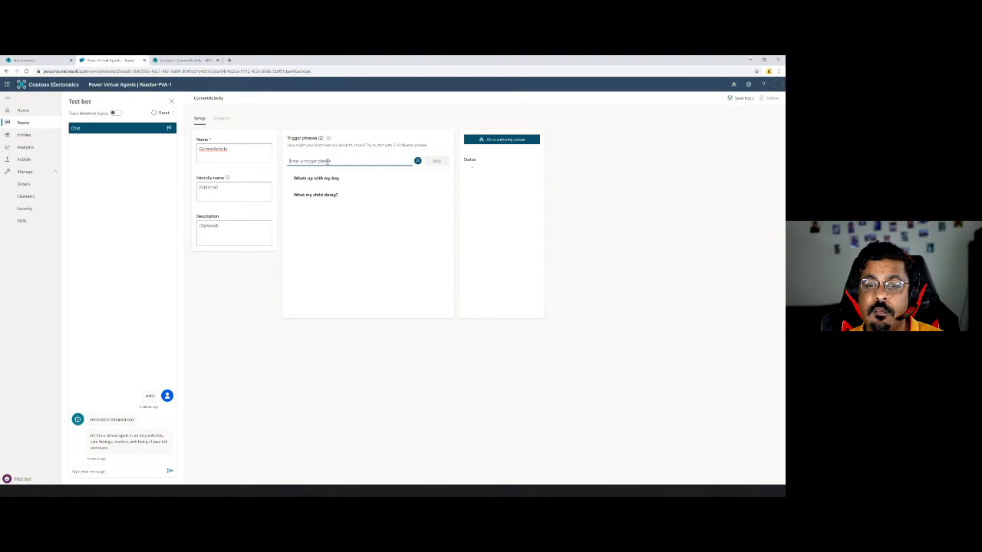
- Add the trigger phrase "is he sleeping" to the CurrentActivity topic
type("W")
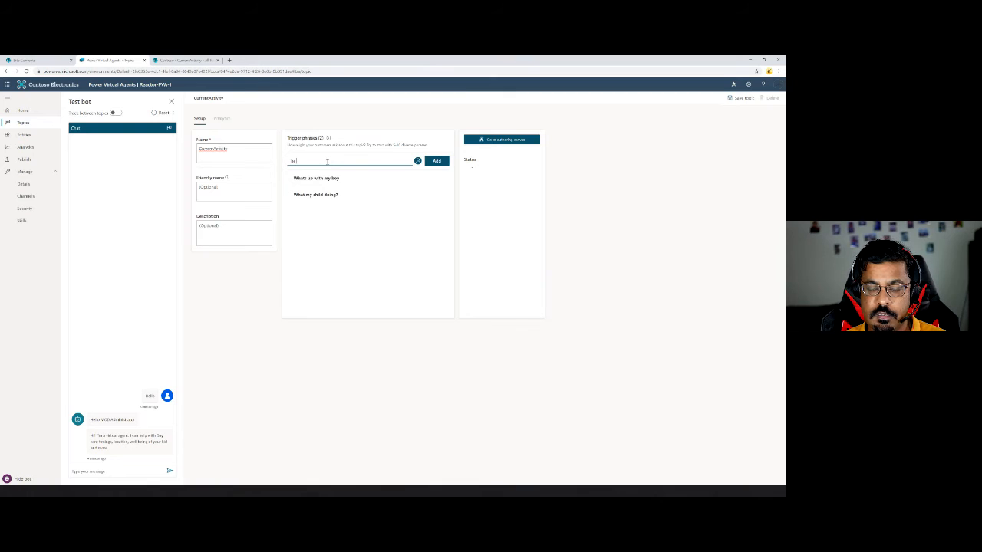
key("BackSpace")
key("BackSpace")
type("W")
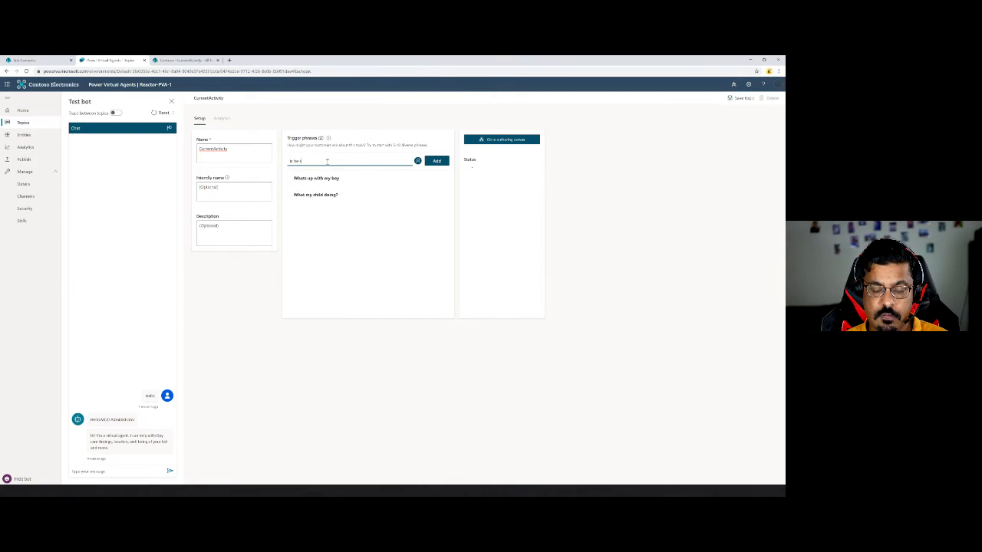
type(" sleeping")
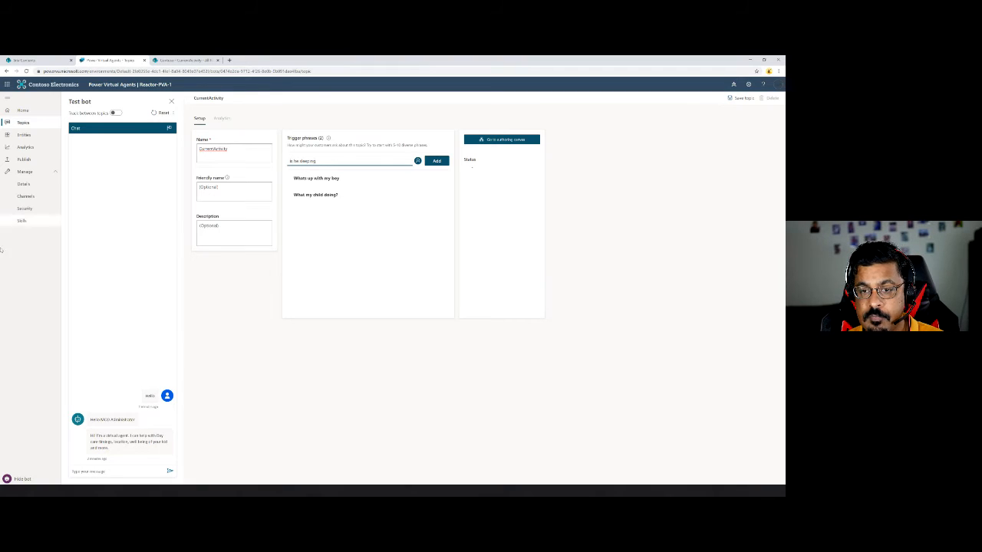
left_click(437, 161)
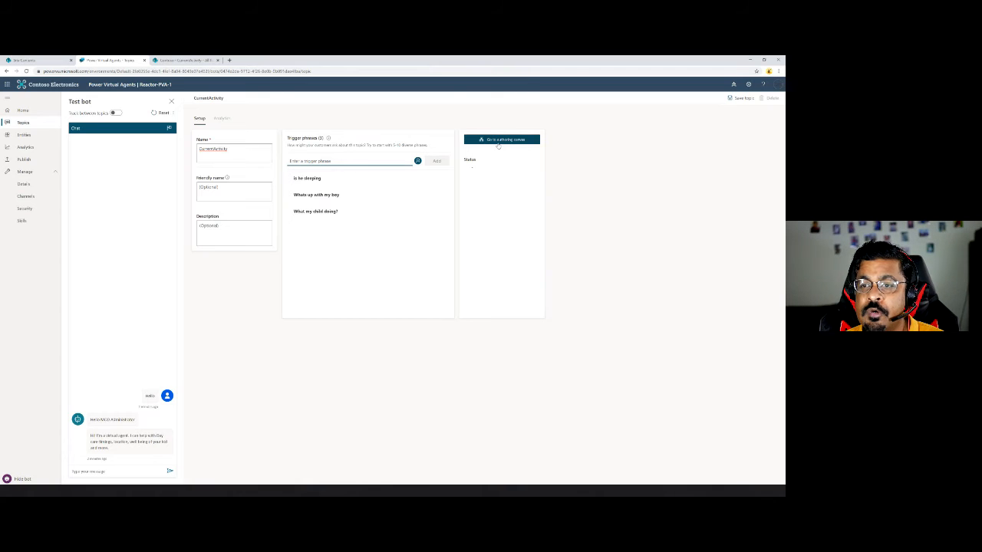
- Open the CurrentActivity topic's authoring canvas and check which variables can be inserted into its message node
left_click(498, 143)
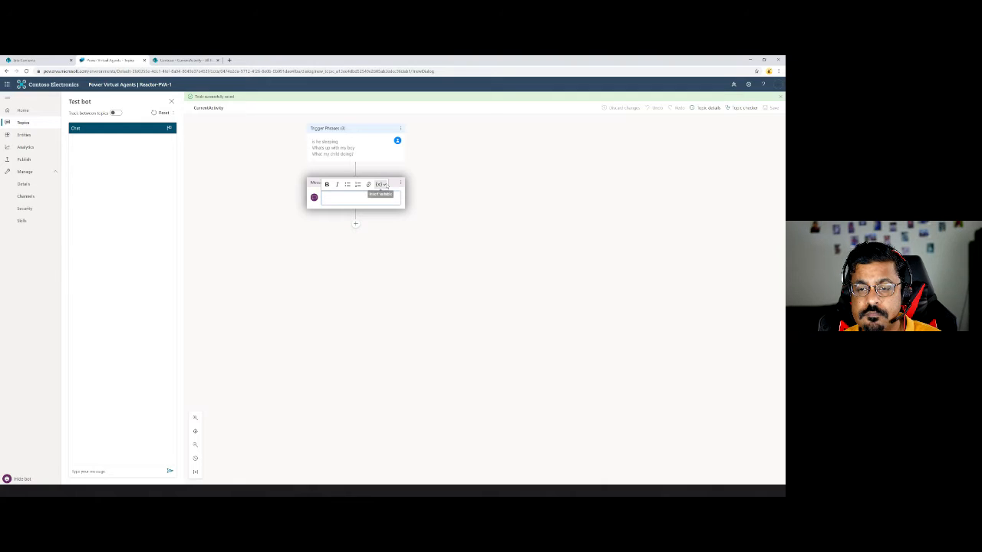
left_click(380, 185)
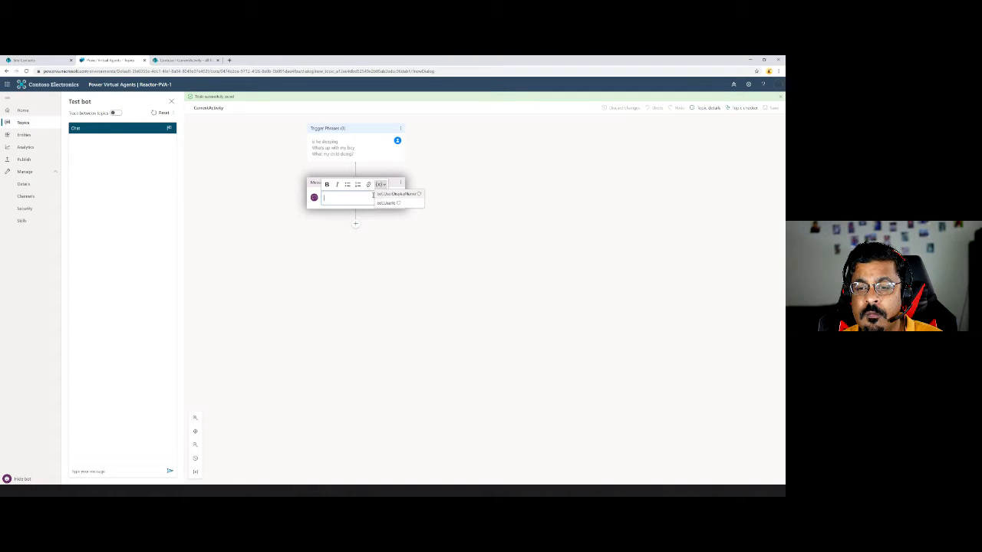
left_click(366, 198)
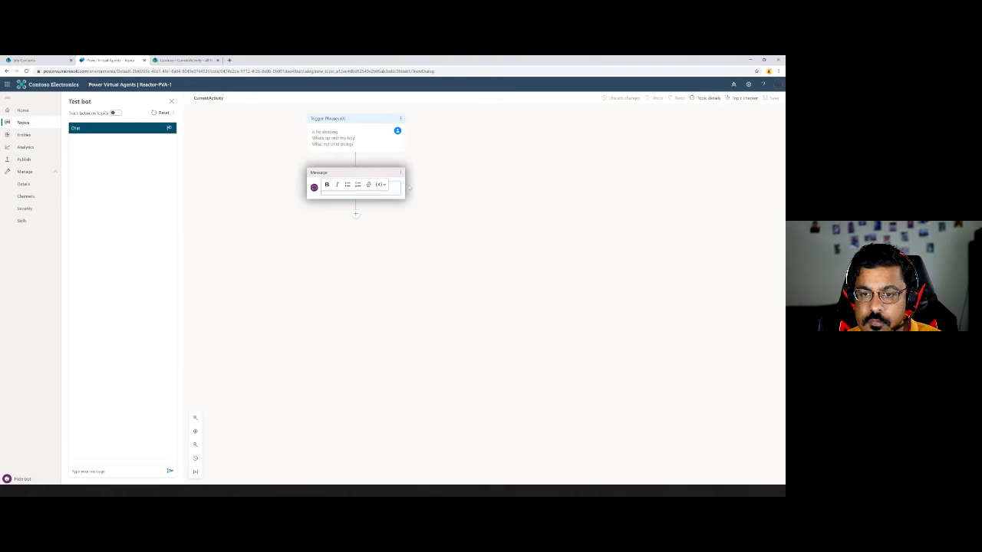
left_click(451, 189)
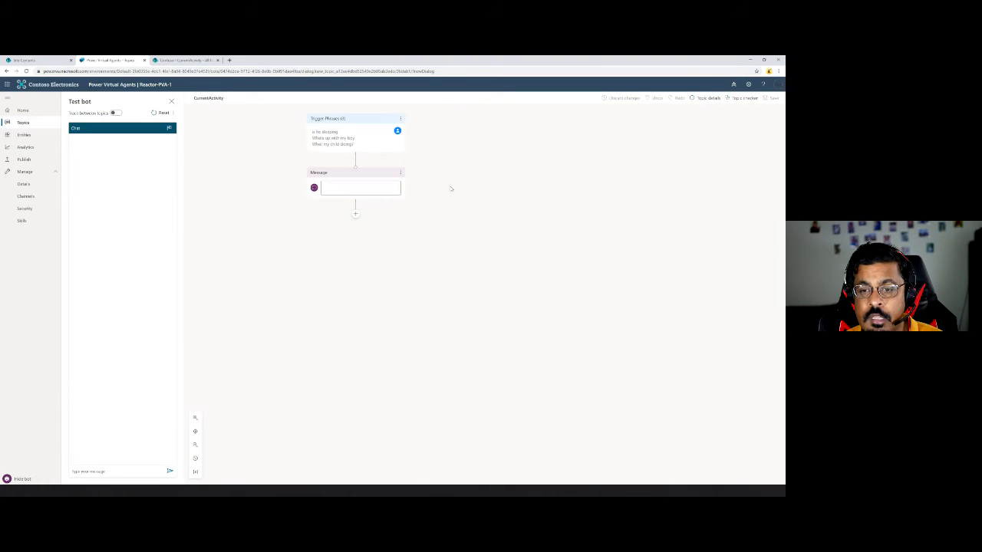
- Write "Please let me know the first name of your child" in the message node, then cut the whole text to the clipboard
left_click(350, 190)
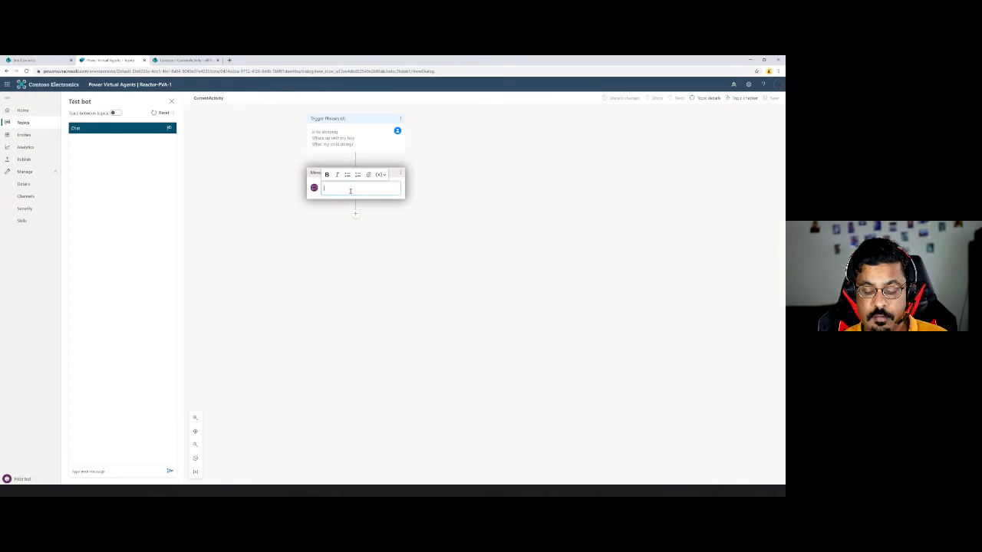
type("My")
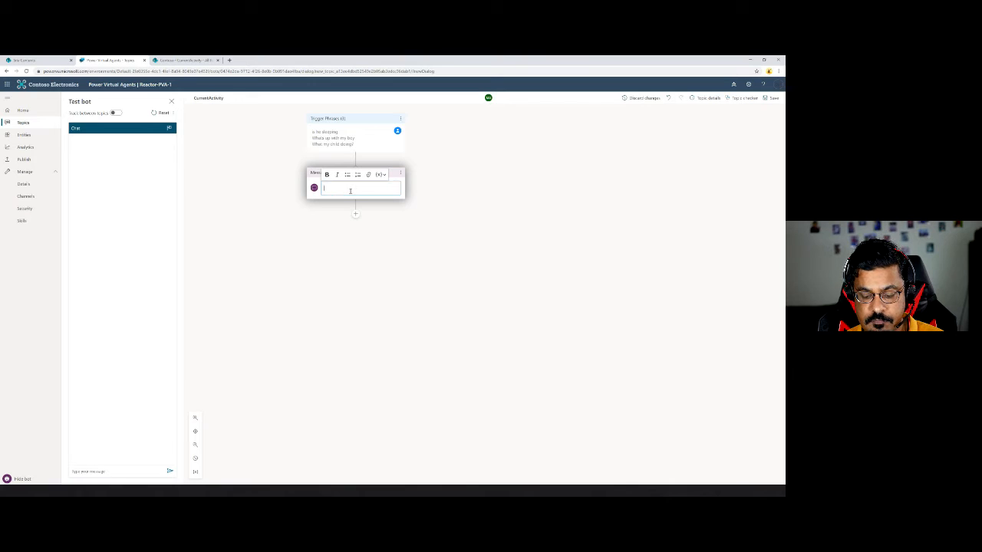
type("a")
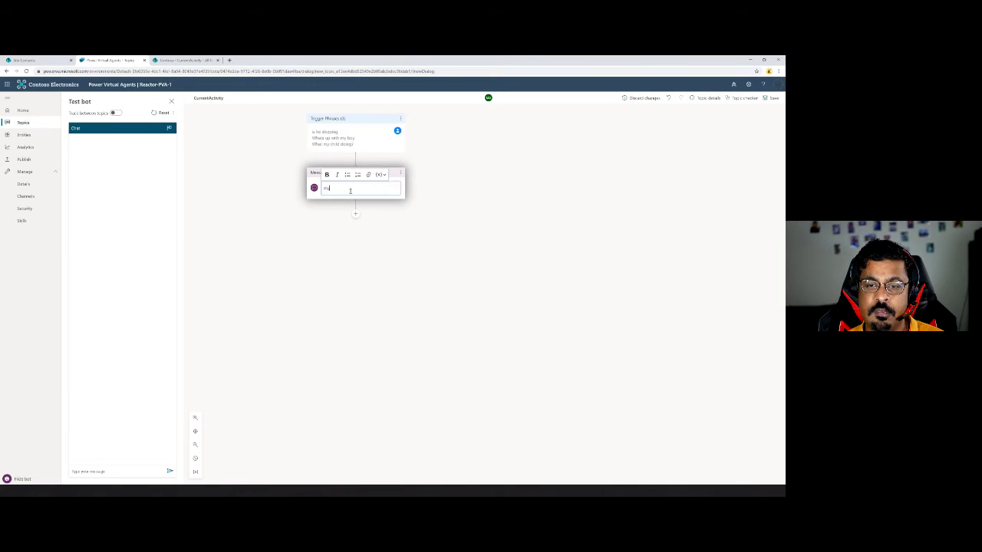
type("ease tell me")
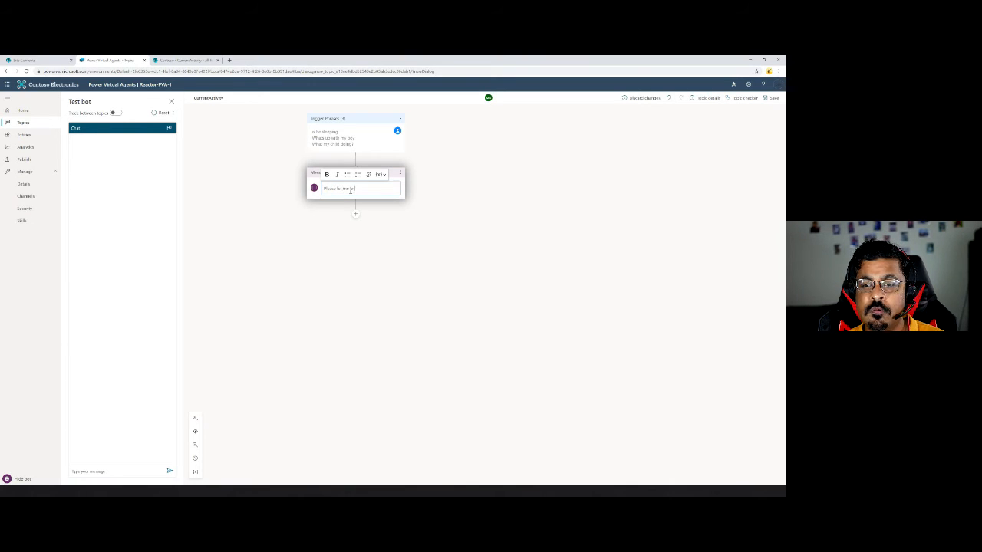
type(" how the")
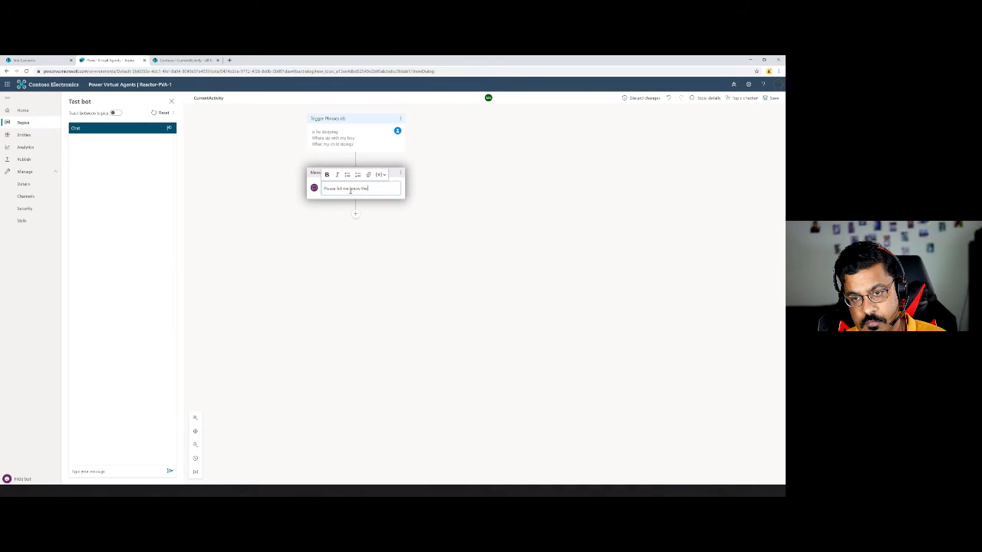
type(" fin name of ch")
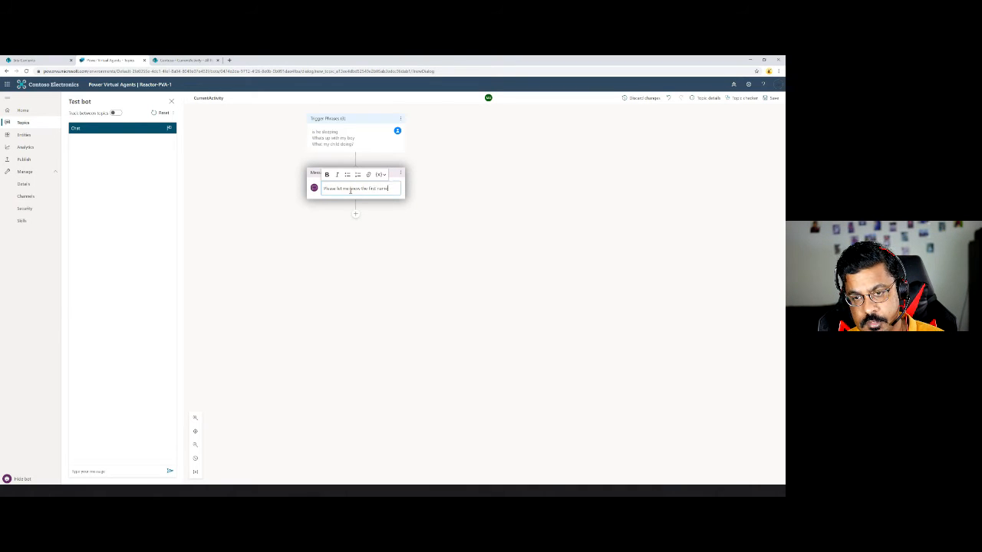
type("ur child")
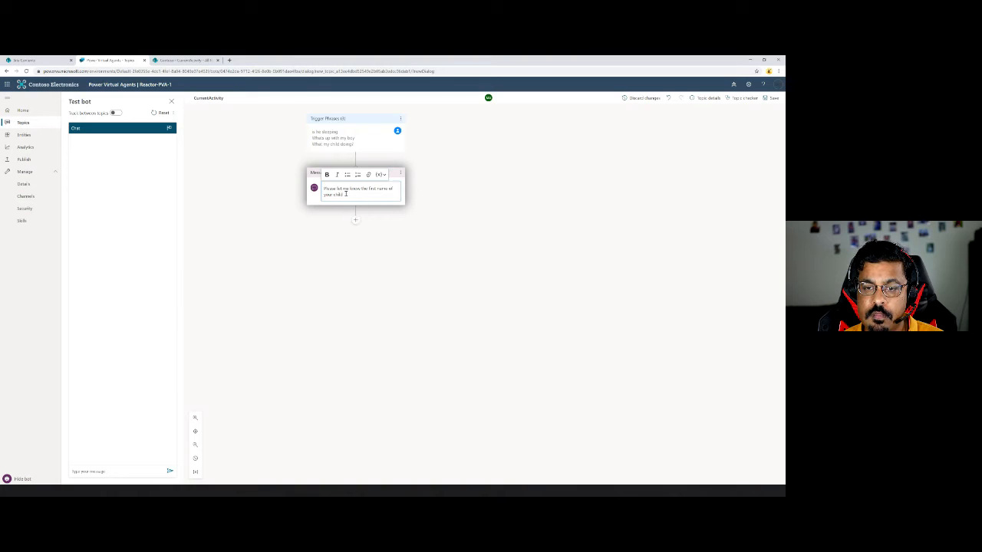
key("ctrl+a")
key("ctrl+c")
key("BackSpace")
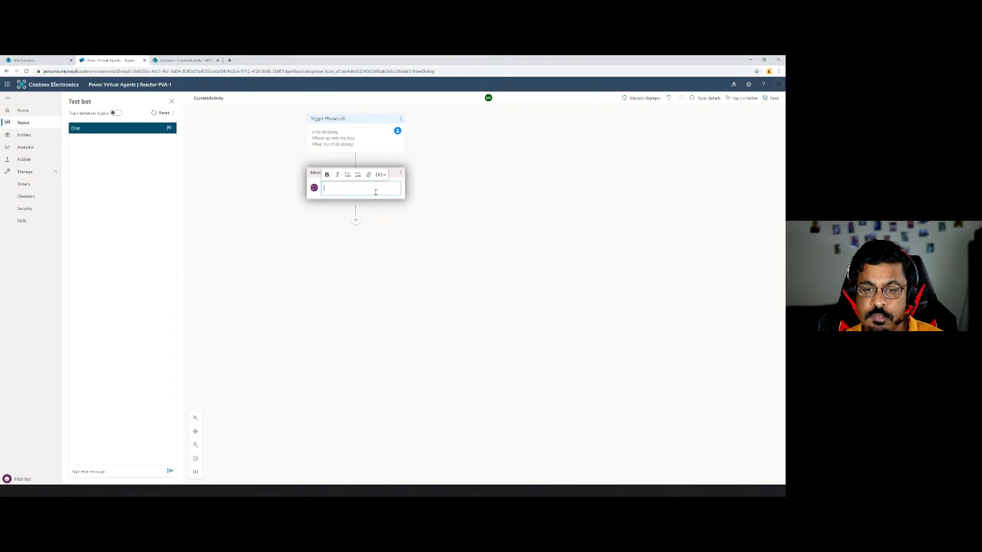
- Add a question below the message, paste in "Please let me know the first name of your child", and identify the user's entire response
left_click(401, 173)
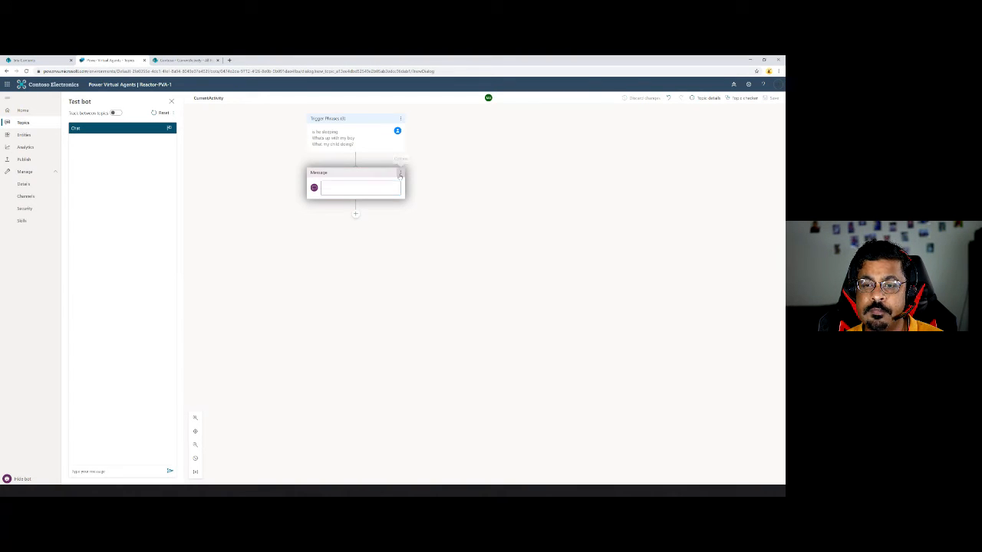
left_click(355, 214)
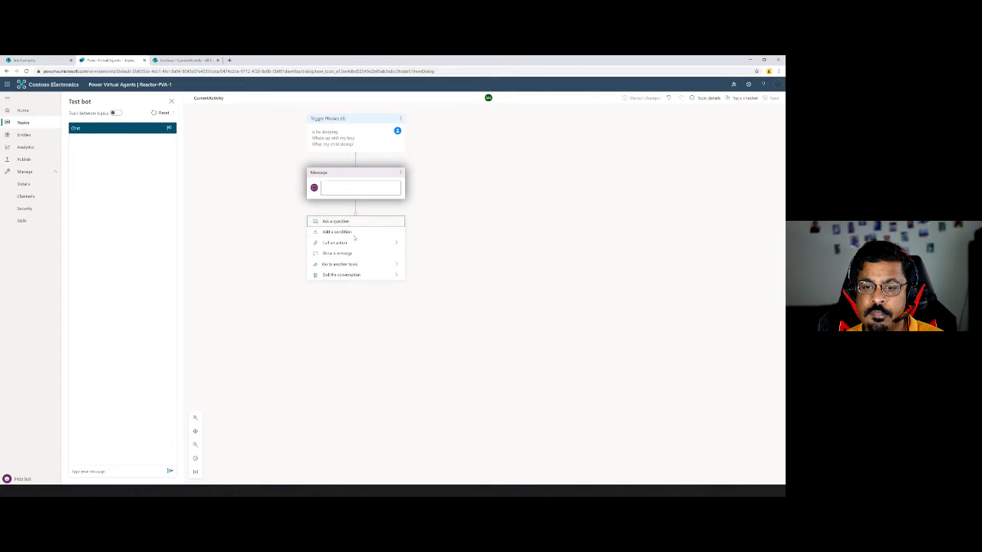
left_click(355, 224)
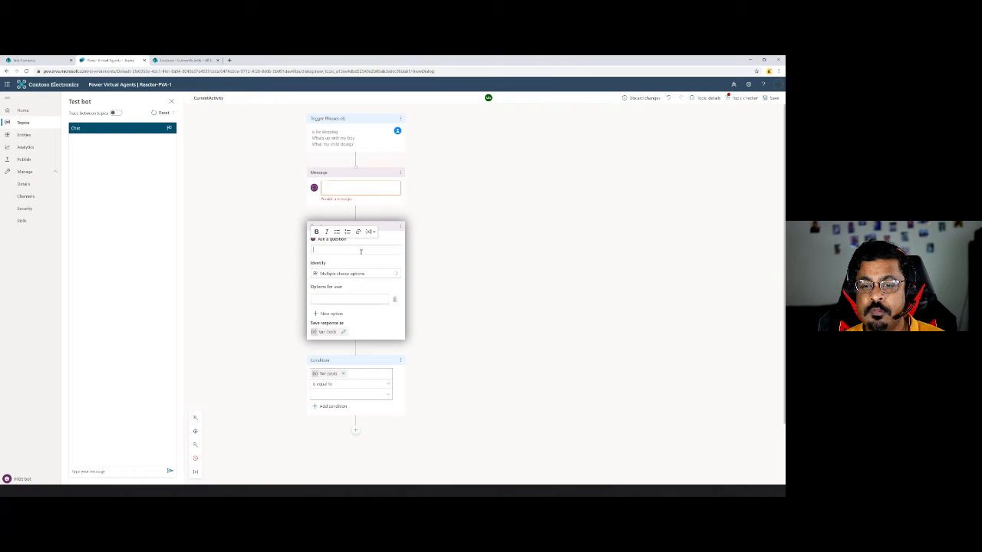
key("ctrl+v")
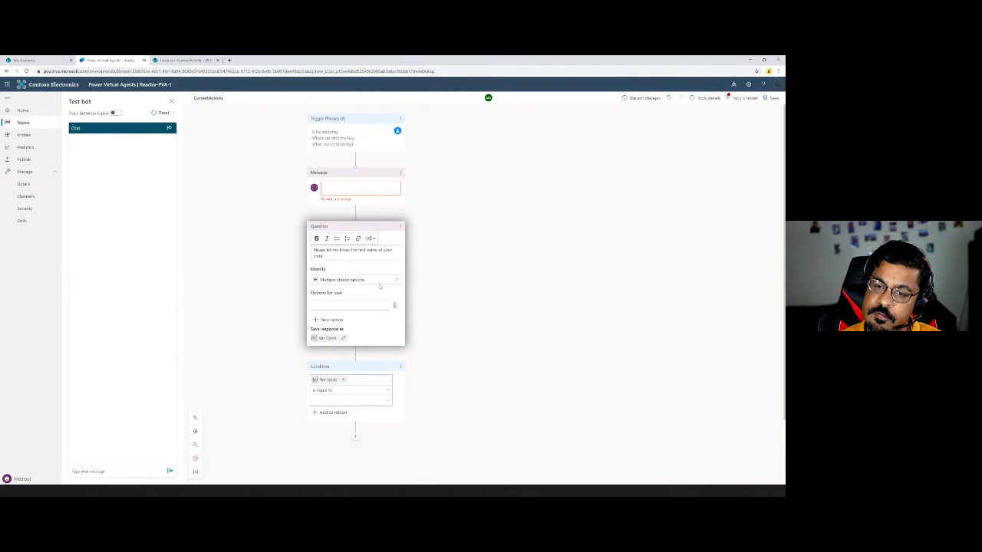
left_click(386, 282)
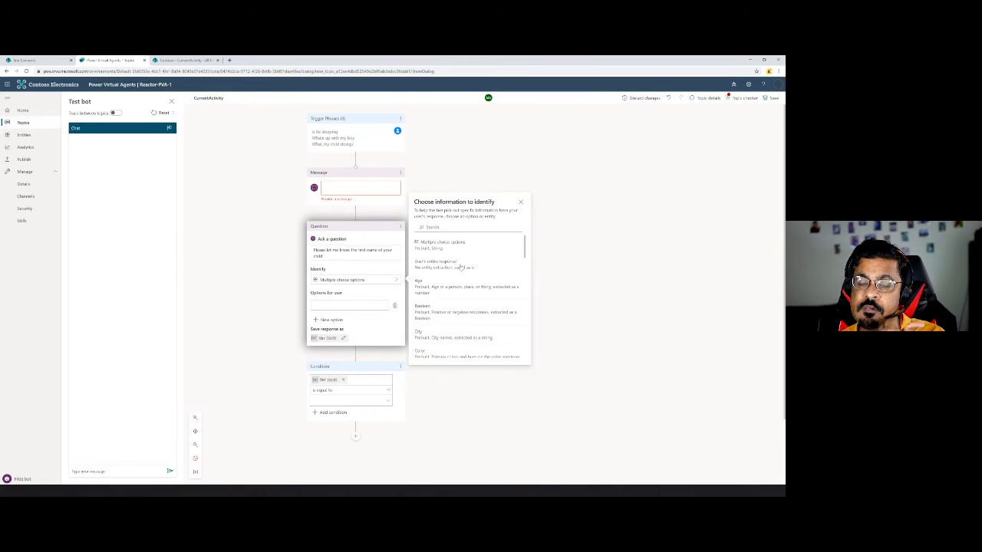
left_click(461, 267)
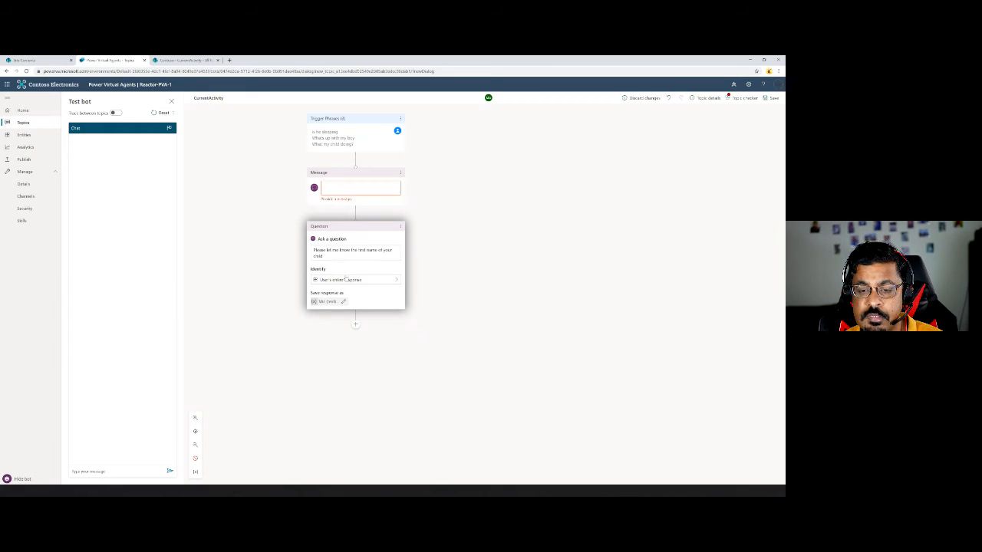
- Make the question's response variable accessible to any topic in the bot and rename it ChildName
left_click(328, 301)
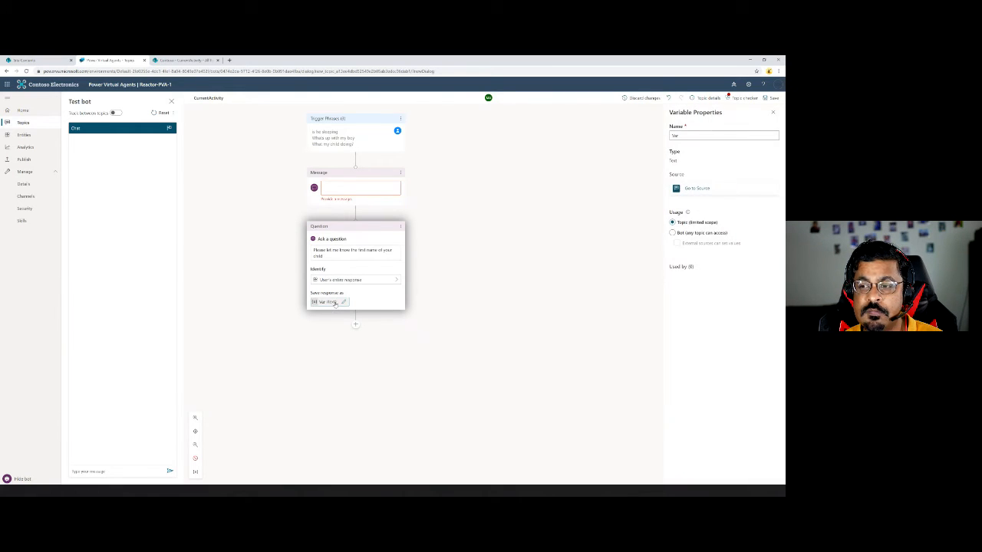
left_click(674, 136)
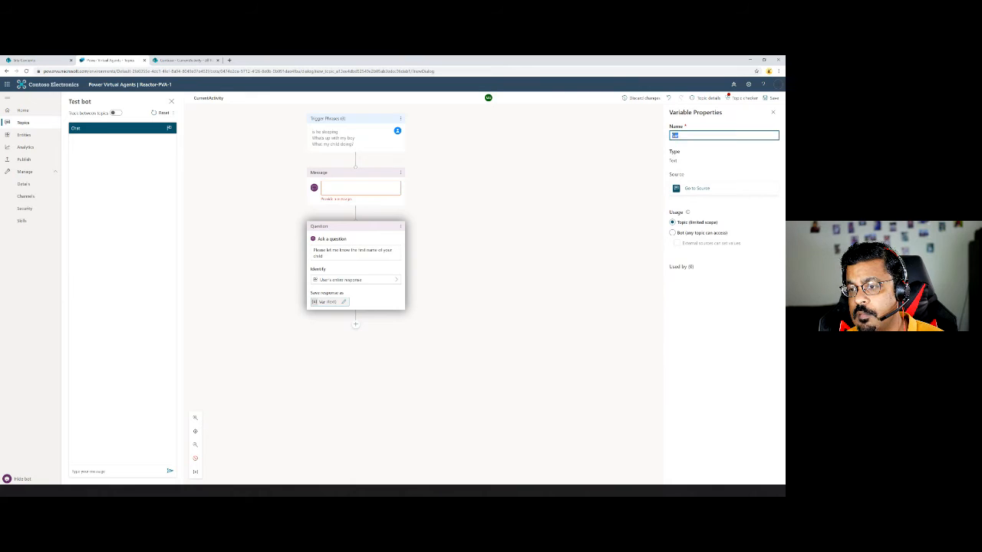
left_click(694, 234)
double_click(691, 137)
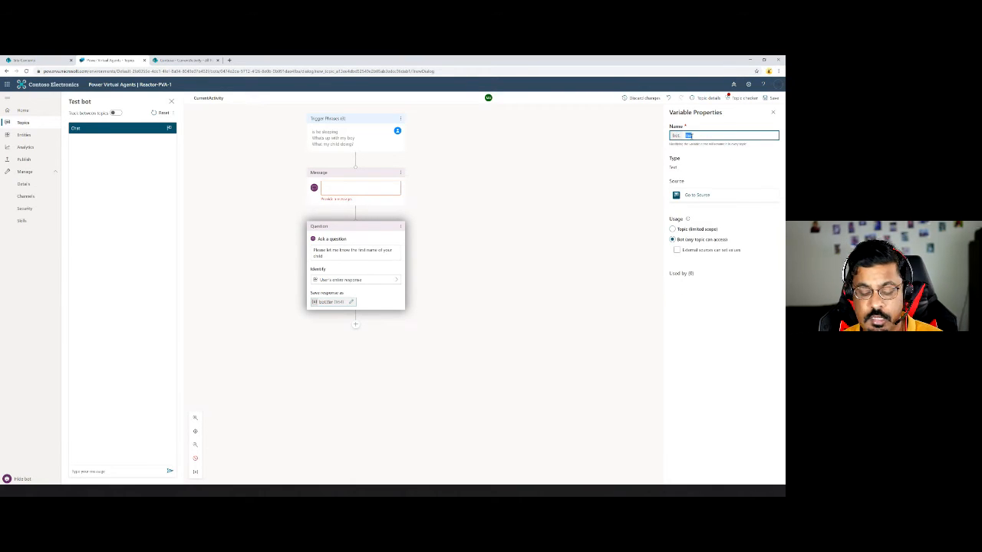
type("Child")
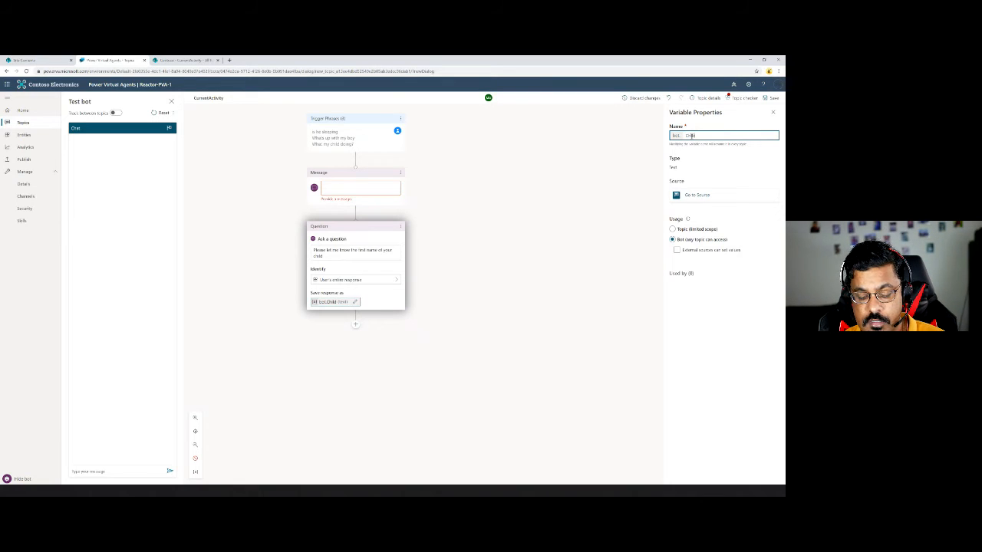
type("Name")
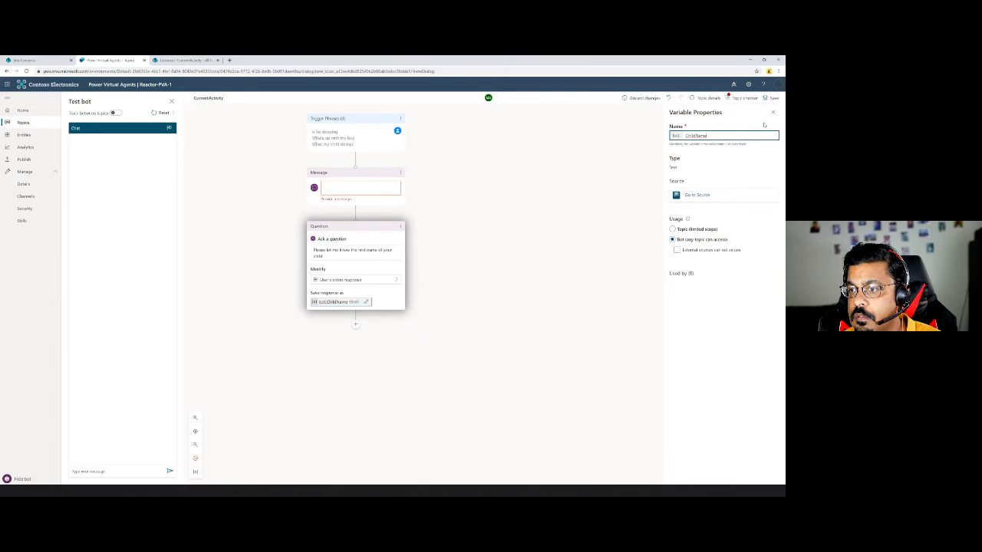
left_click(539, 219)
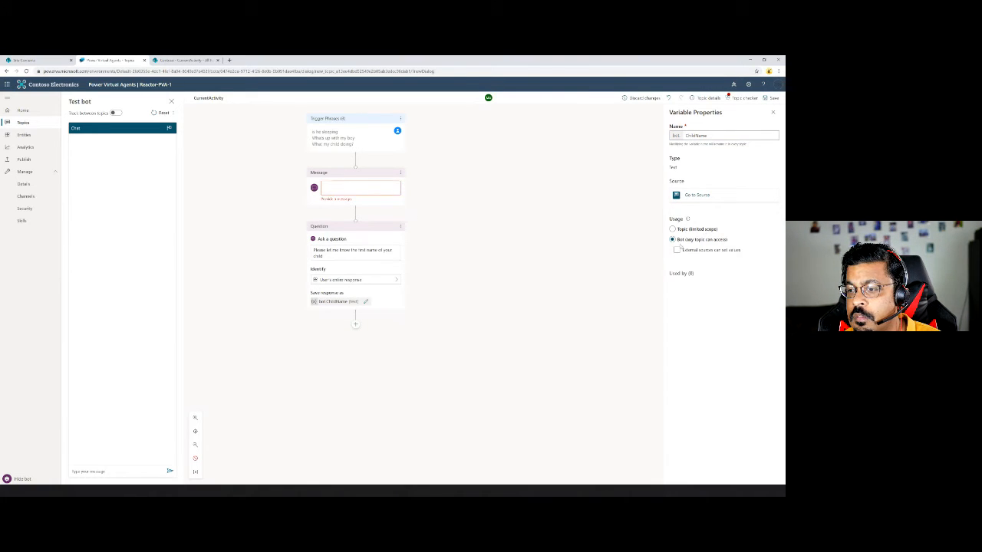
- Allow external sources to set the ChildName variable's value and save the topic despite its error
left_click(677, 250)
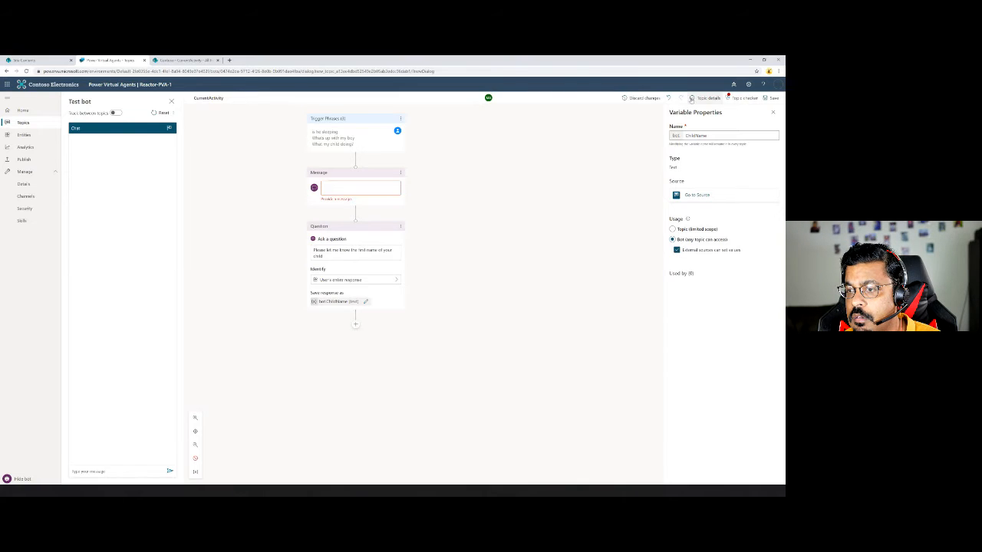
left_click(773, 98)
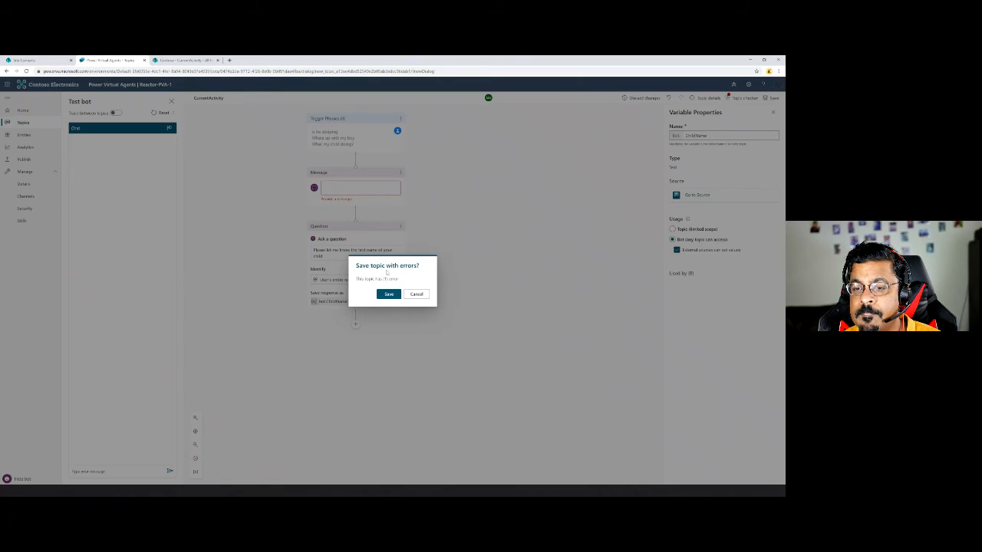
left_click(392, 295)
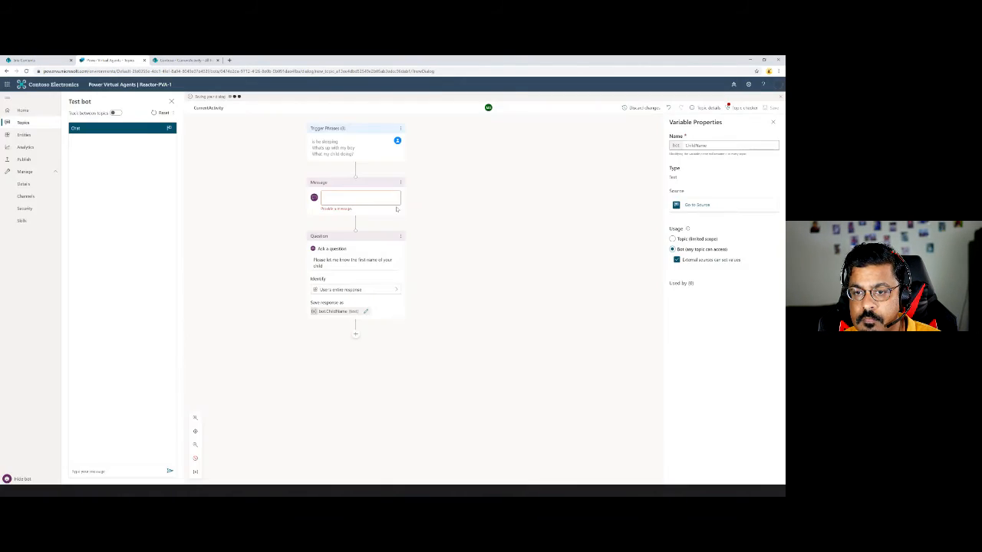
- Delete the empty message node between the trigger phrases and the question
left_click(401, 182)
left_click(424, 184)
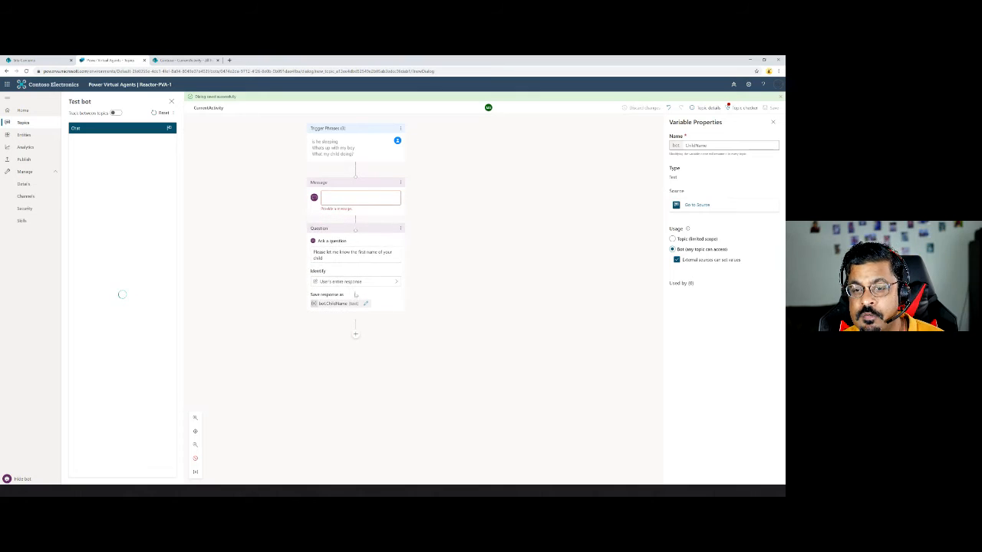
left_click(400, 183)
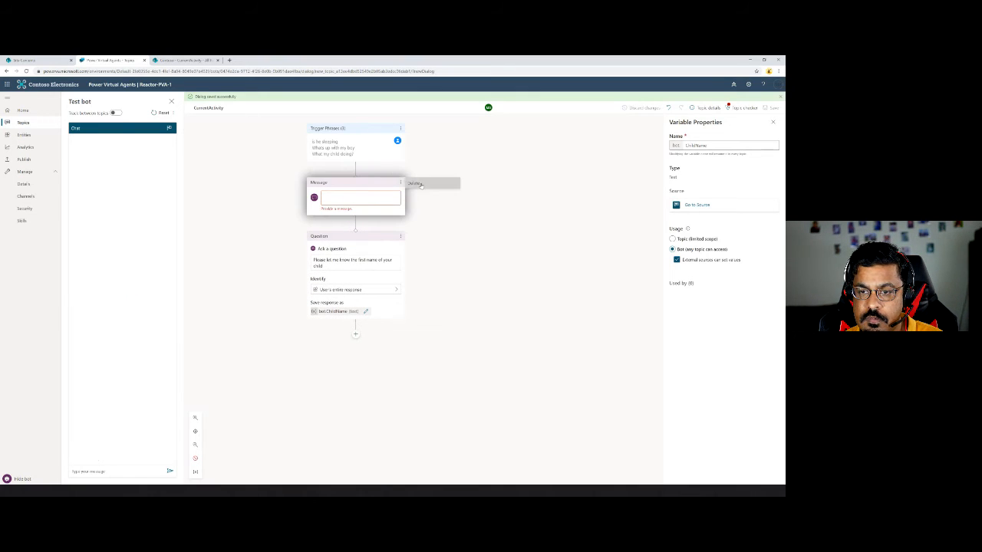
left_click(419, 183)
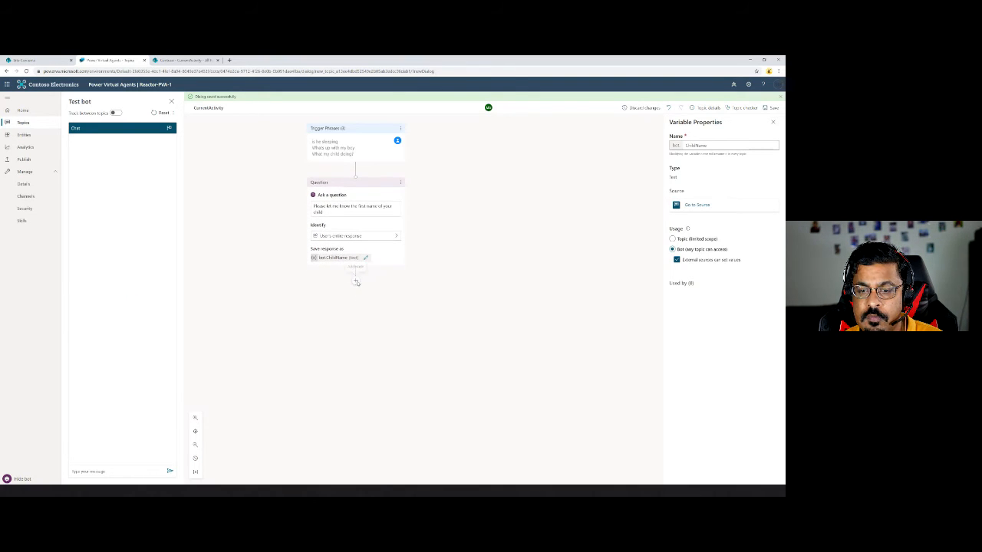
- Call the Power Virtual Agents Flow Template action below the question and check which variables its ParentEmail input offers
left_click(356, 282)
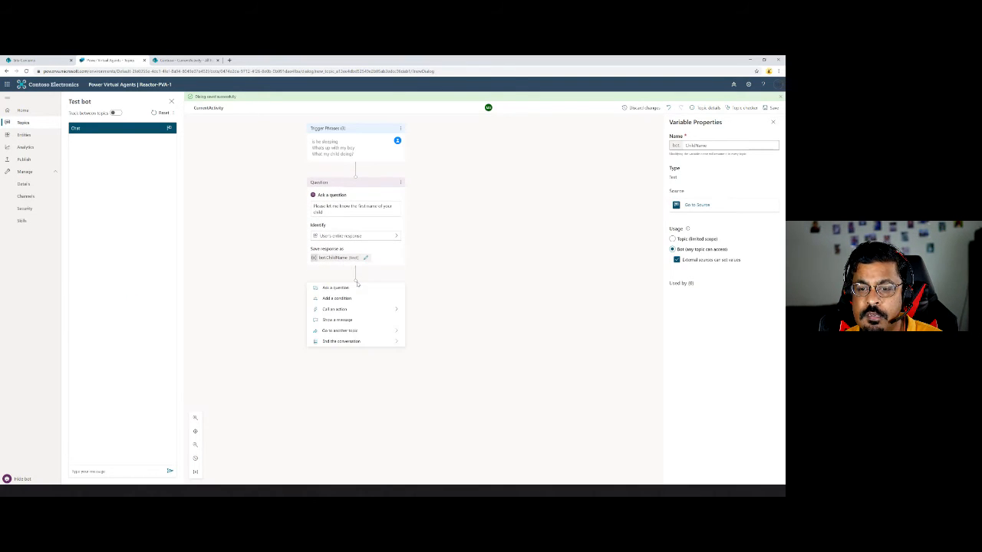
left_click(398, 309)
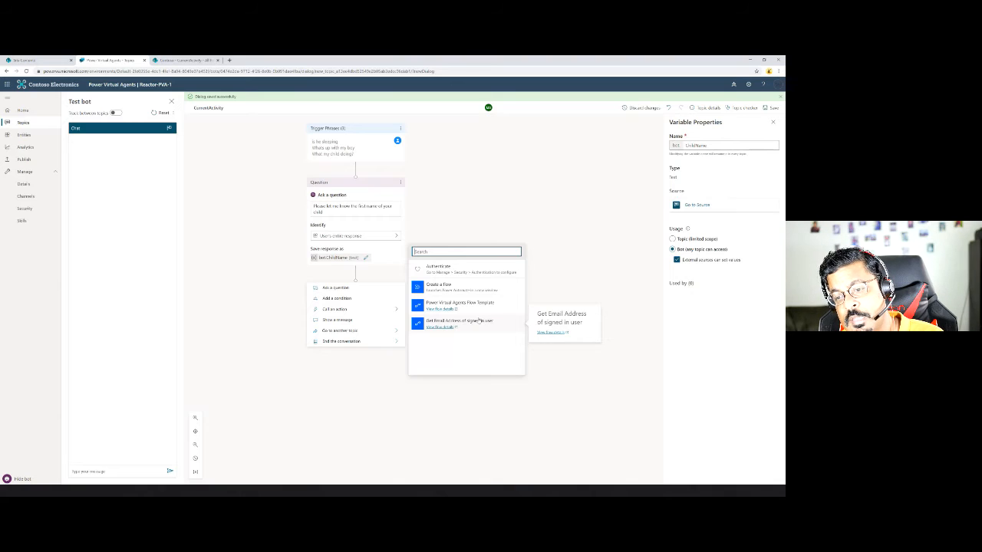
left_click(482, 306)
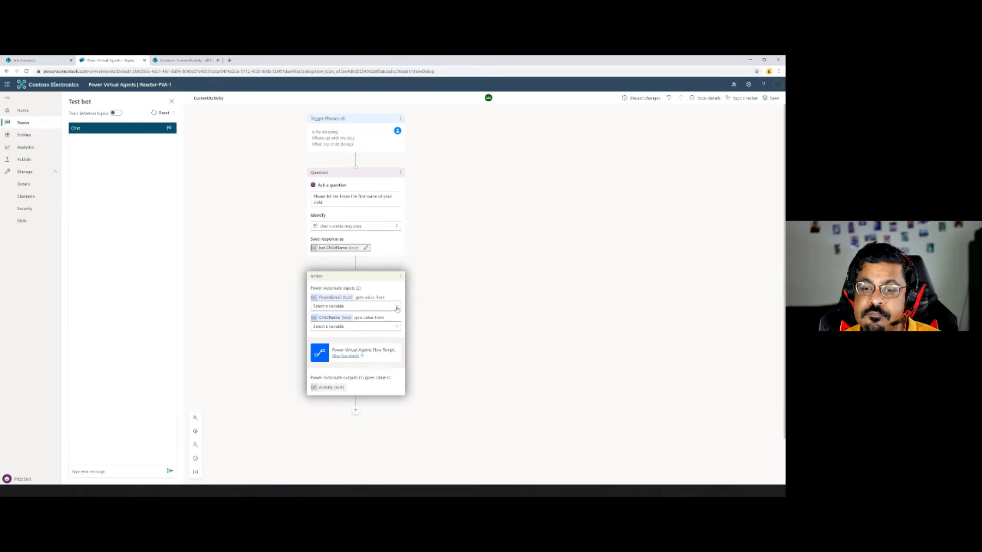
left_click(396, 307)
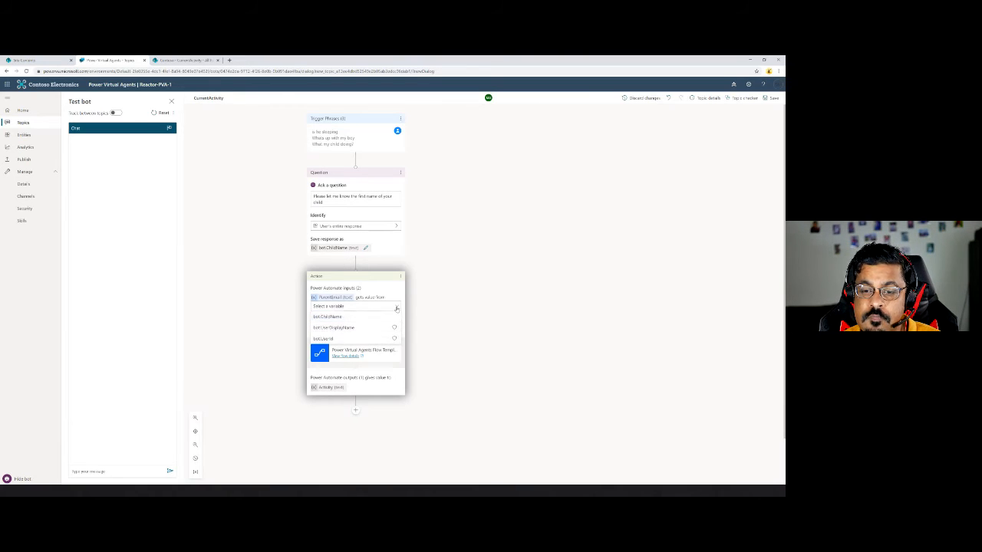
left_click(488, 295)
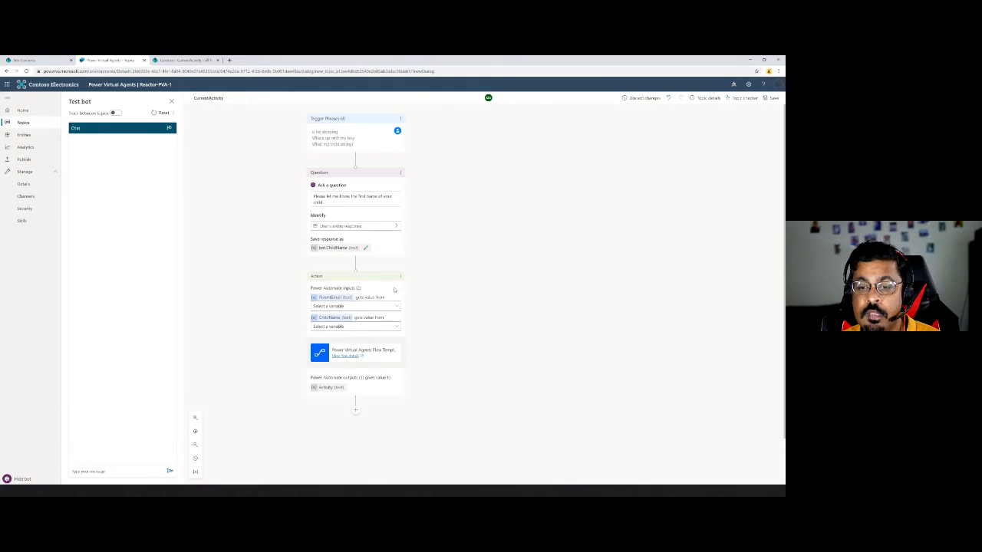
- Insert the Get Email Address of signed in user action above the flow template action, with its Name input taken from bot.UserDisplayName
left_click(355, 263)
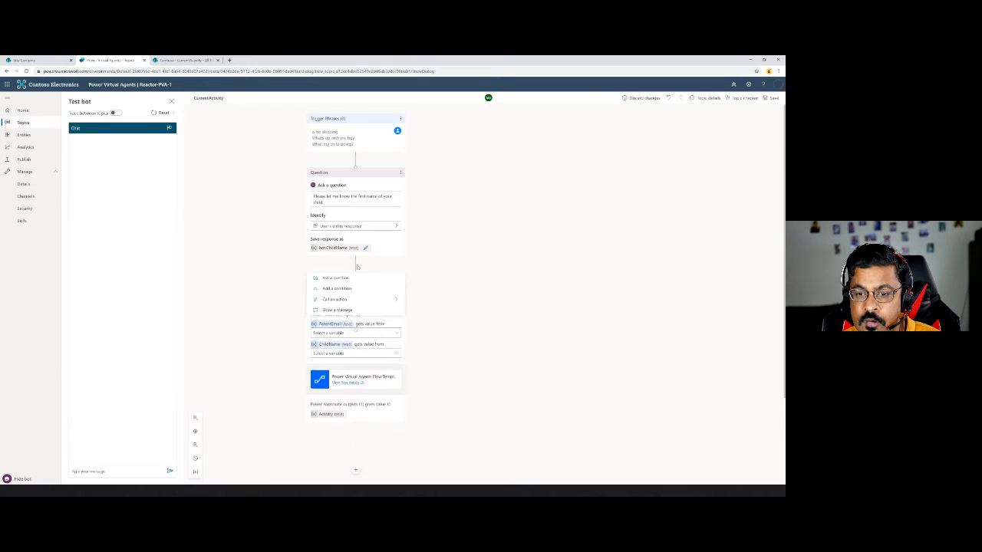
left_click(404, 300)
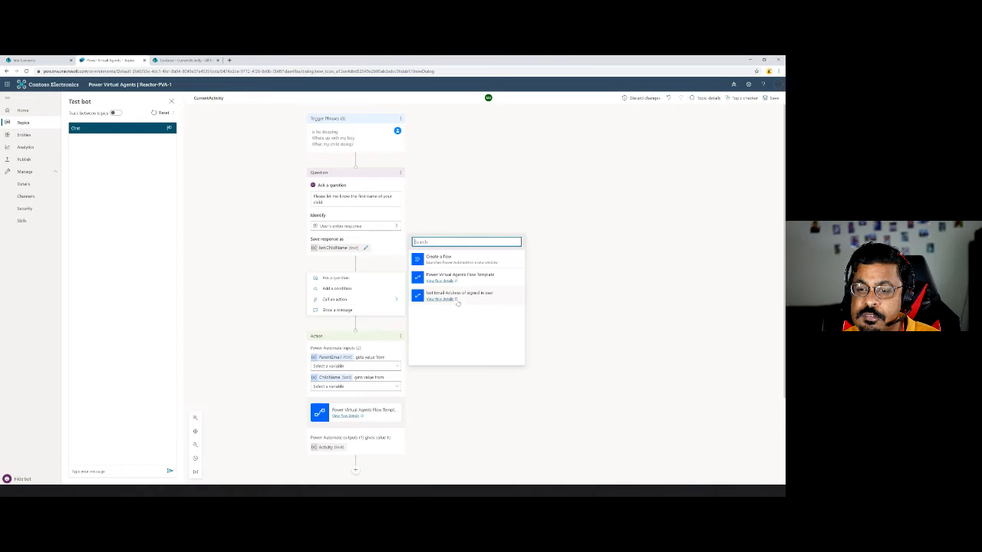
left_click(460, 294)
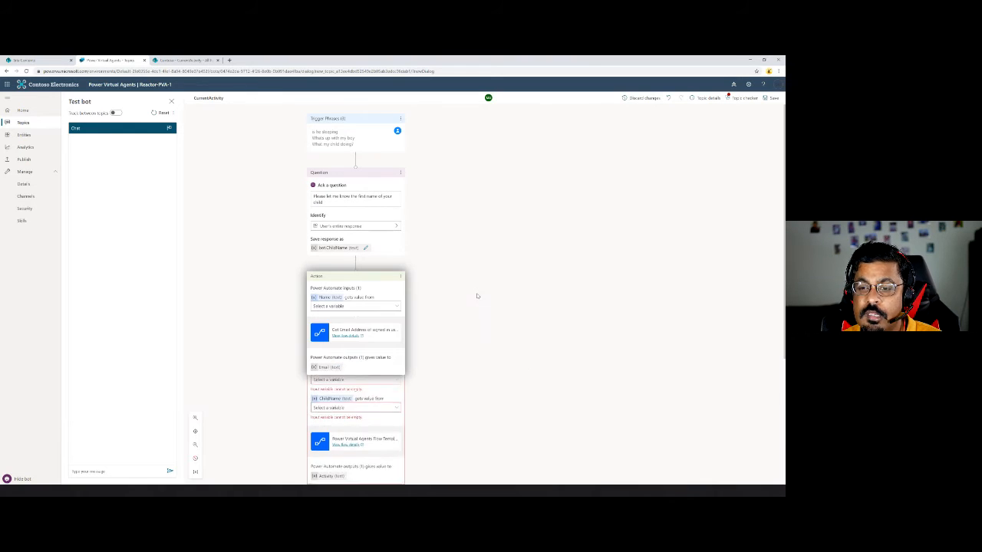
left_click(395, 307)
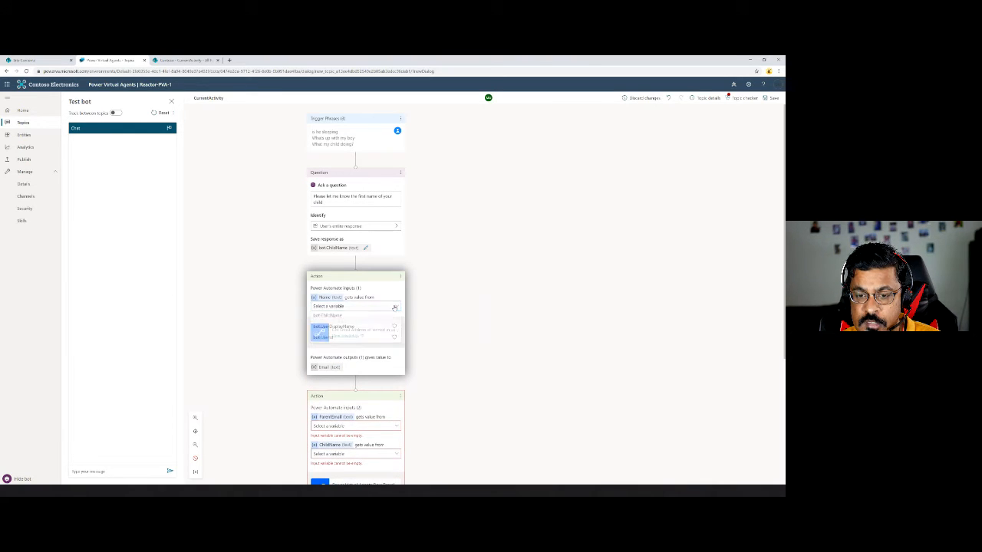
left_click(353, 329)
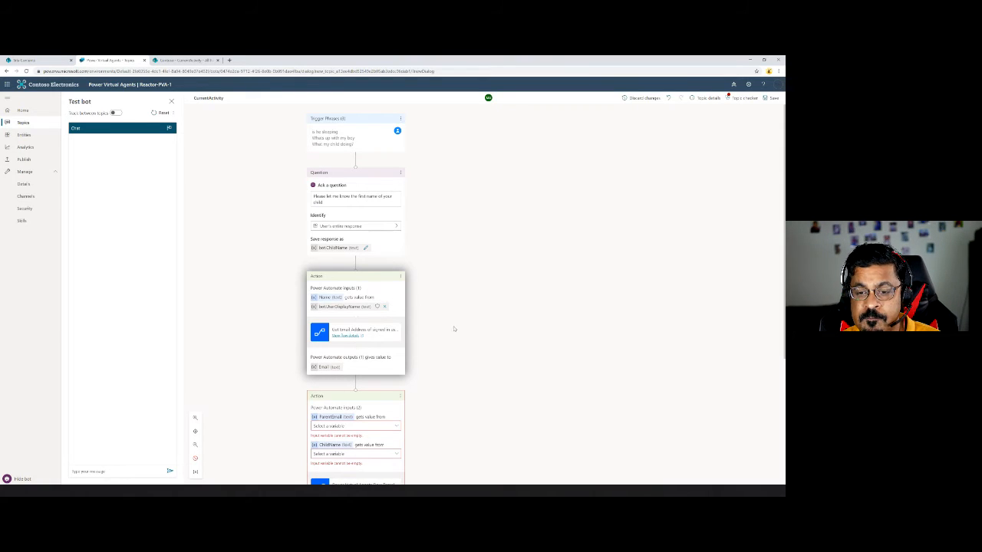
left_click(338, 367)
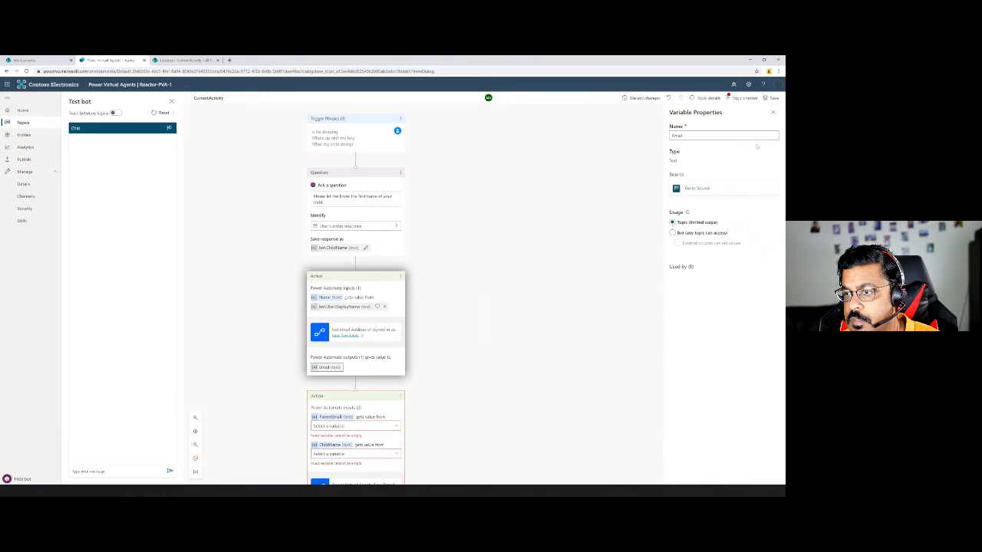
left_click(772, 112)
- In the flow template action, map ParentEmail to Email and ChildName to bot.ChildName, and save the topic
scroll(419, 354, "down", 1)
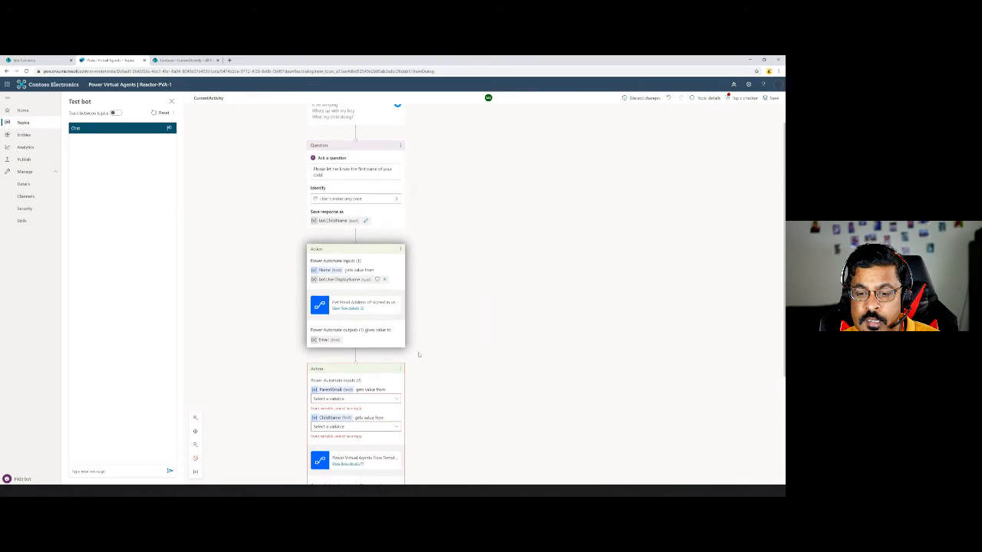
scroll(419, 354, "down", 3)
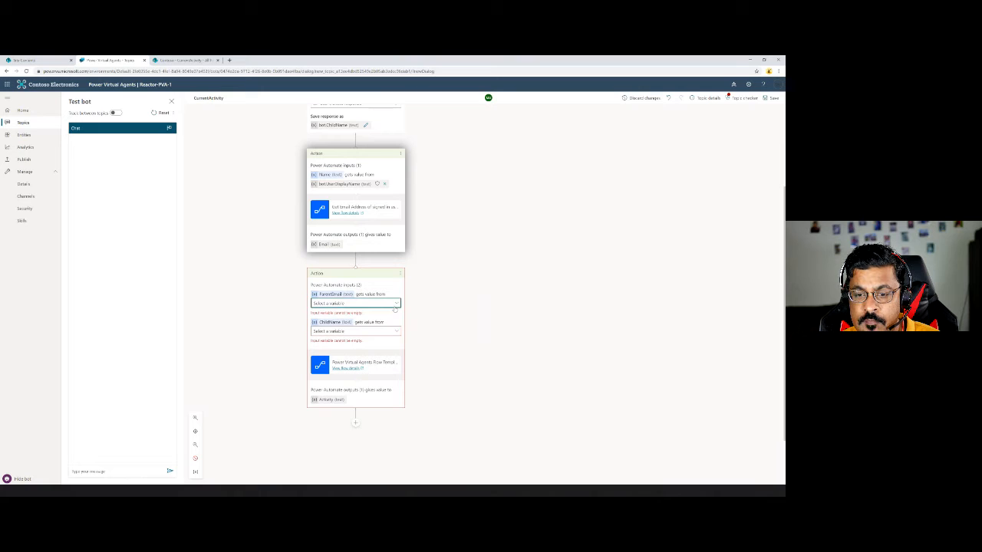
left_click(395, 304)
left_click(337, 331)
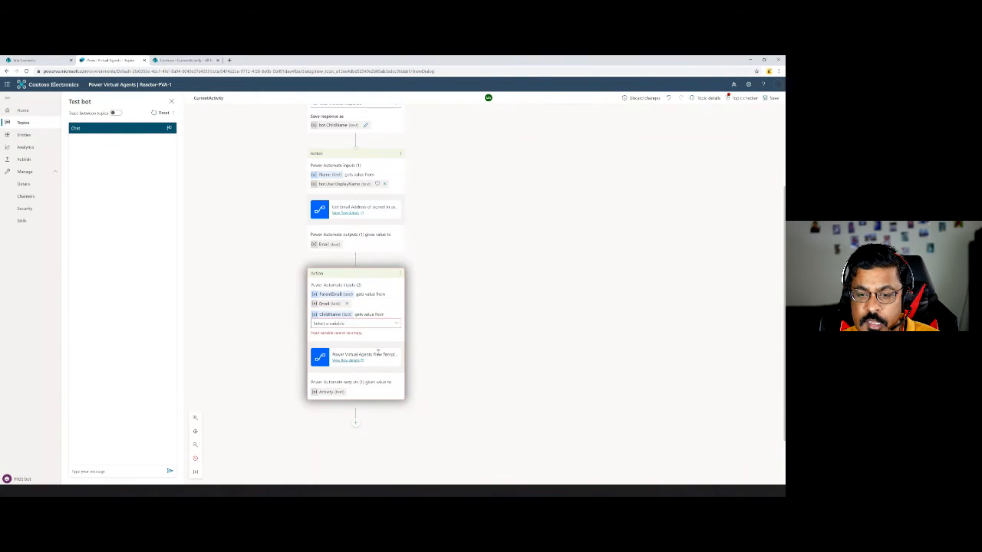
left_click(393, 324)
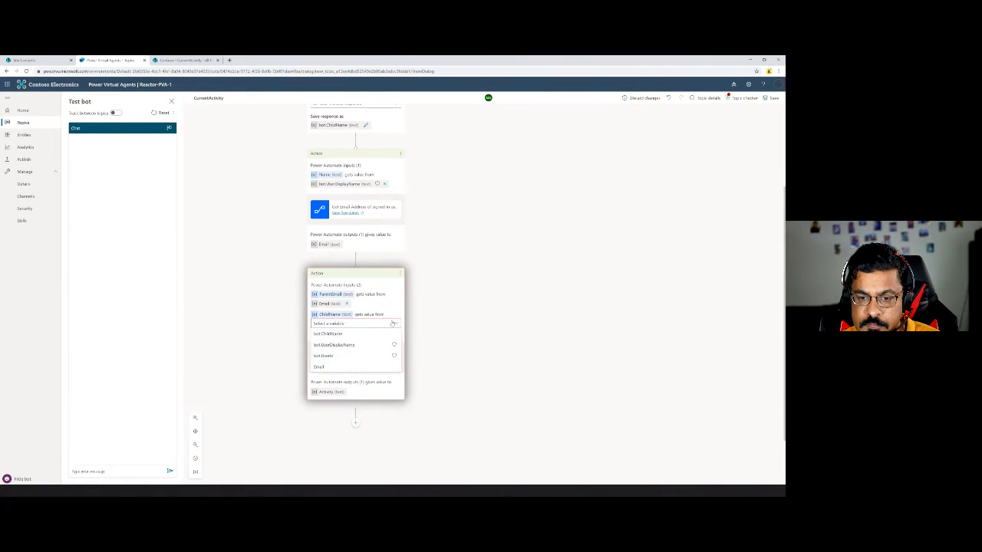
left_click(330, 334)
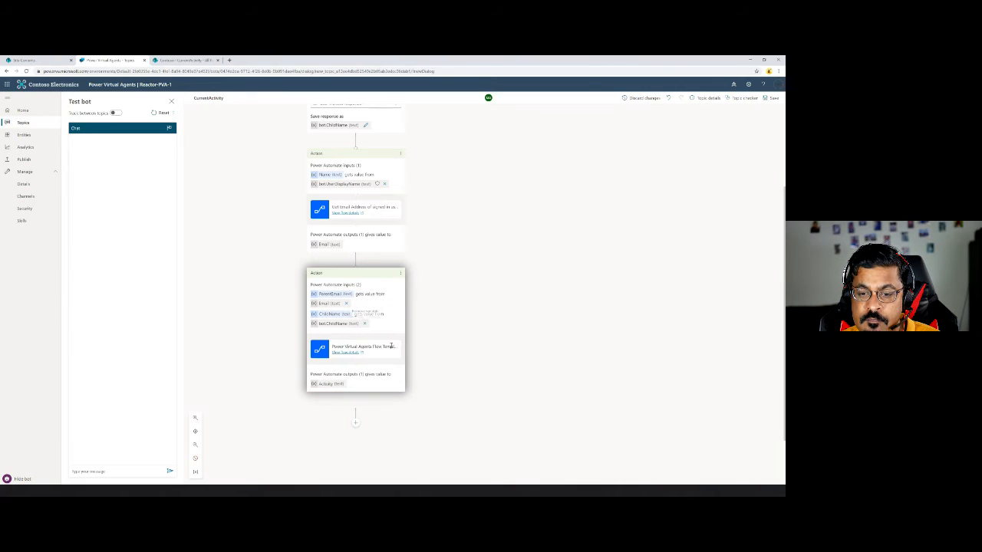
scroll(496, 295, "up", 2)
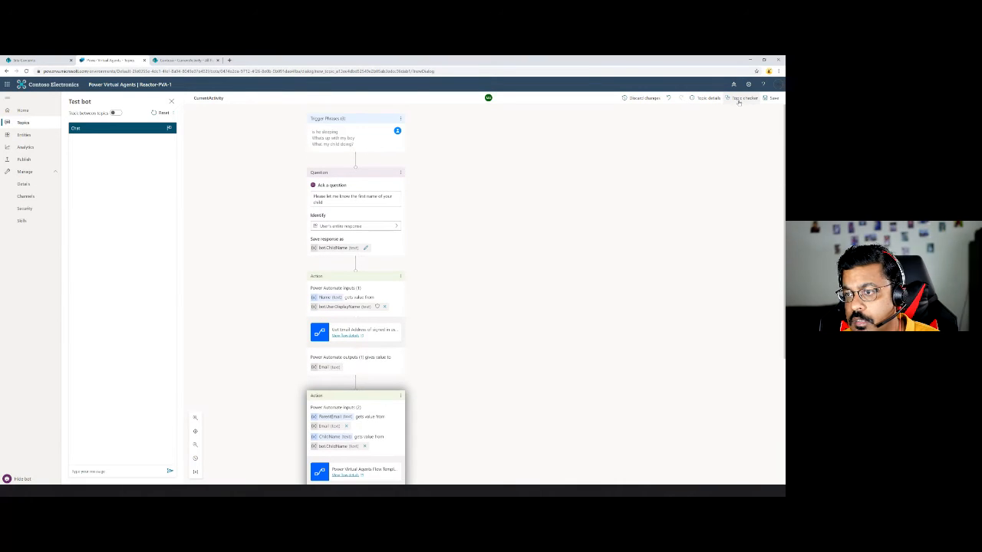
left_click(767, 98)
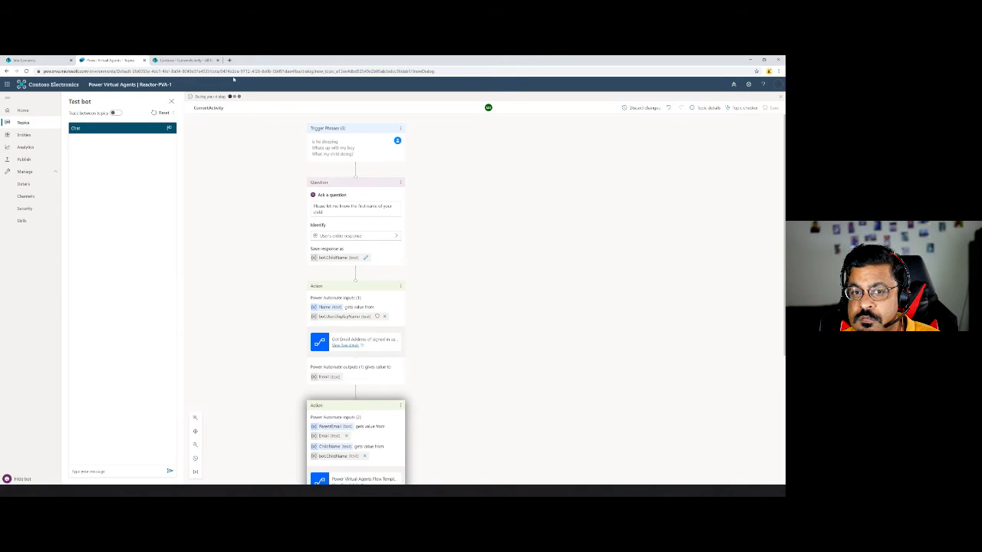
- Check the CurrentActivity SharePoint list, and test the bot with the trigger phrase "Whats up with my boy", answering with a listed child's first name
left_click(192, 60)
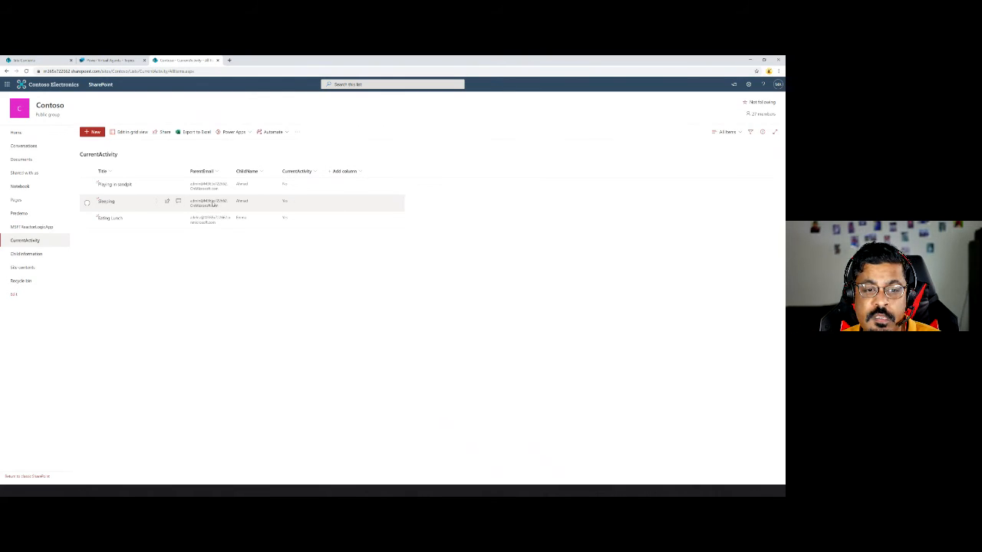
left_click(111, 60)
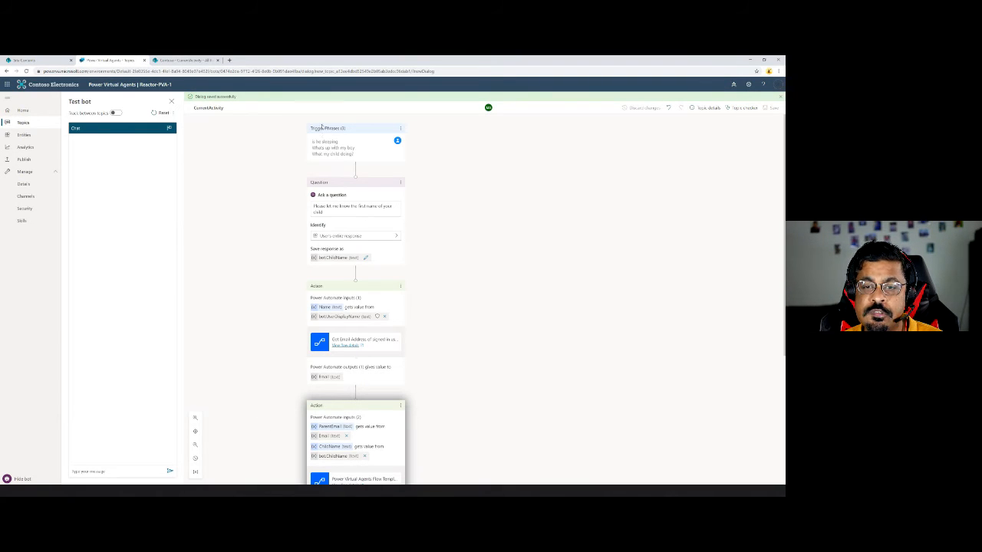
left_click_drag(356, 150, 312, 148)
key("ctrl+c")
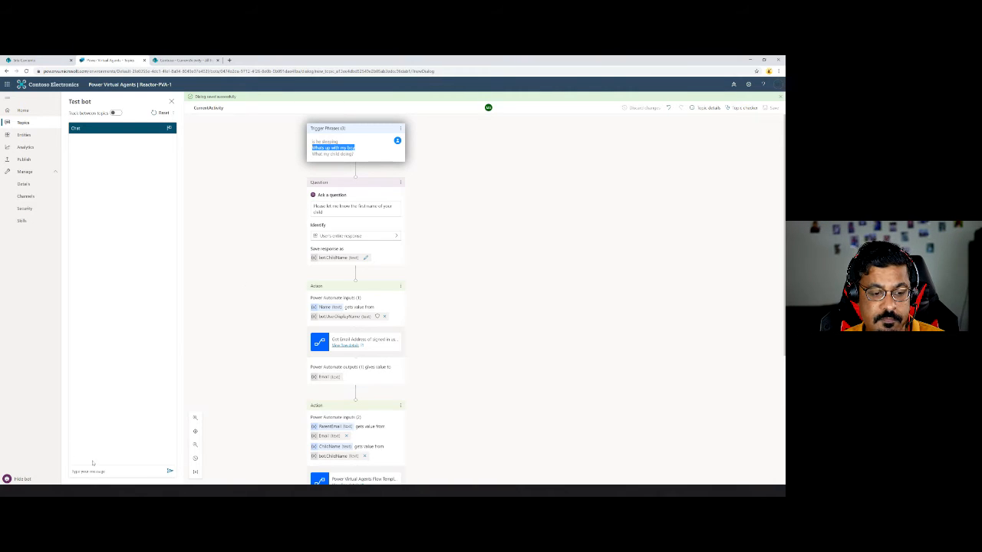
left_click(95, 472)
key("ctrl+v")
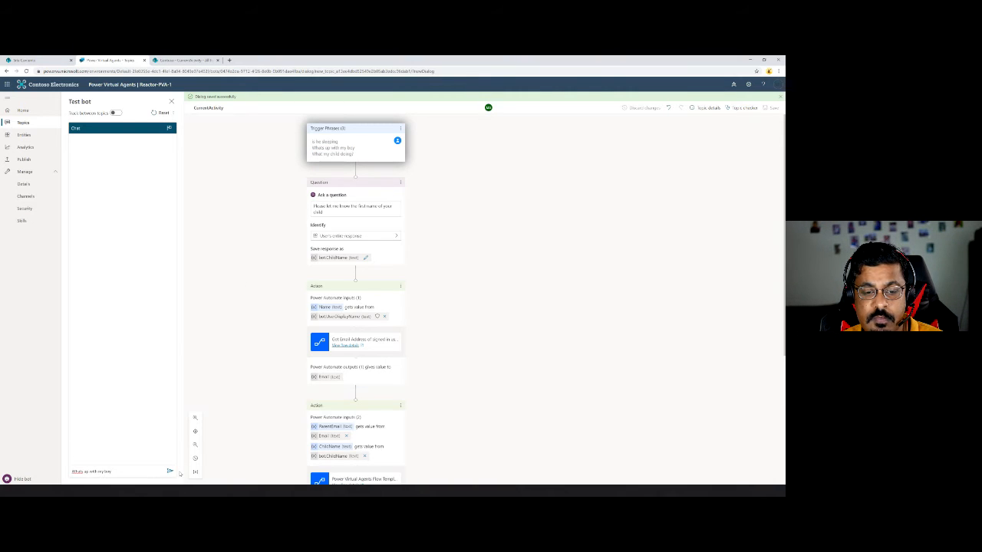
left_click(170, 471)
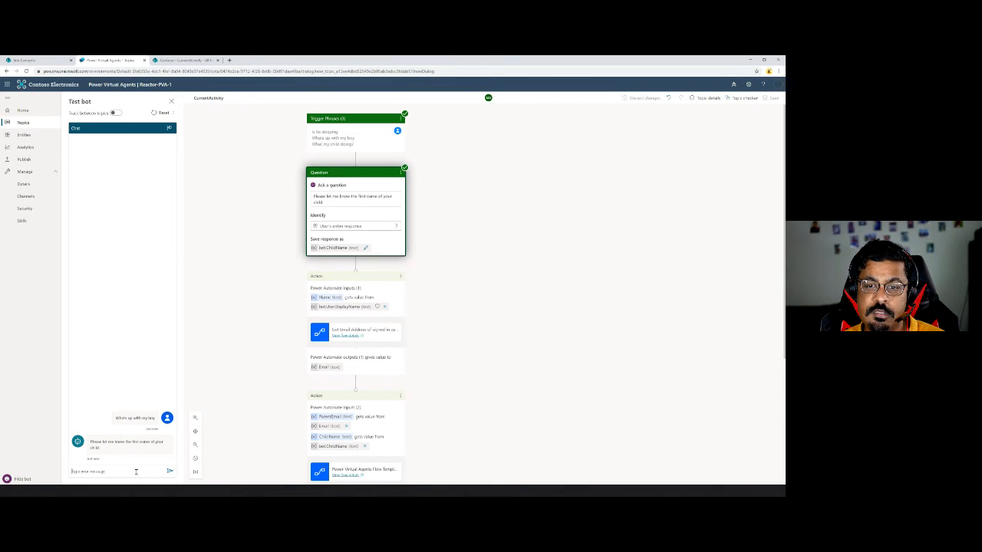
type("Alena")
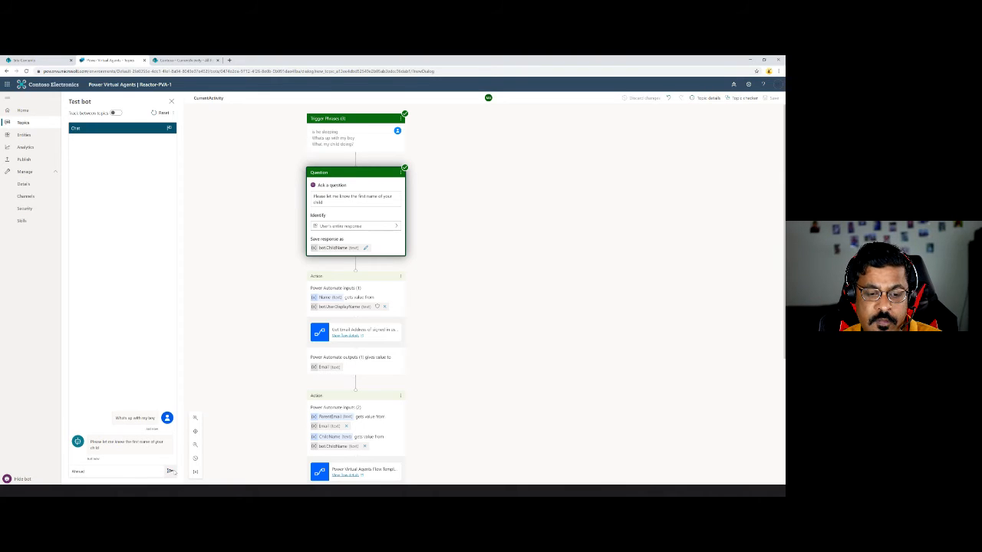
left_click(170, 471)
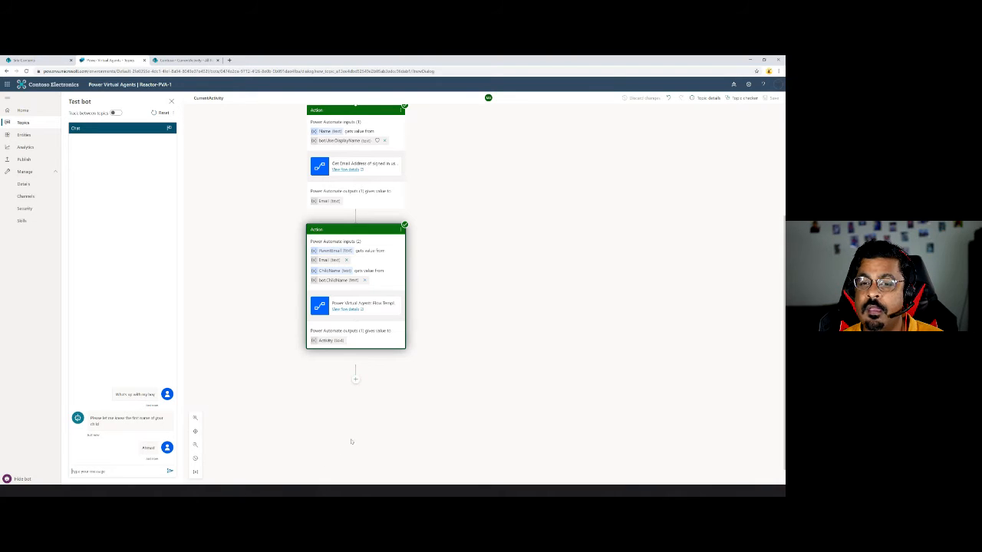
left_click(354, 381)
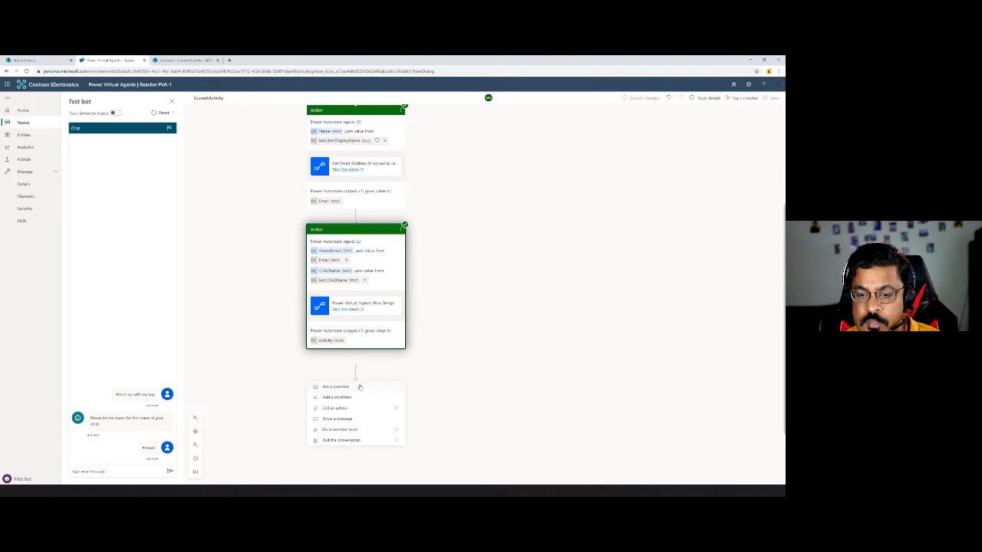
left_click(348, 422)
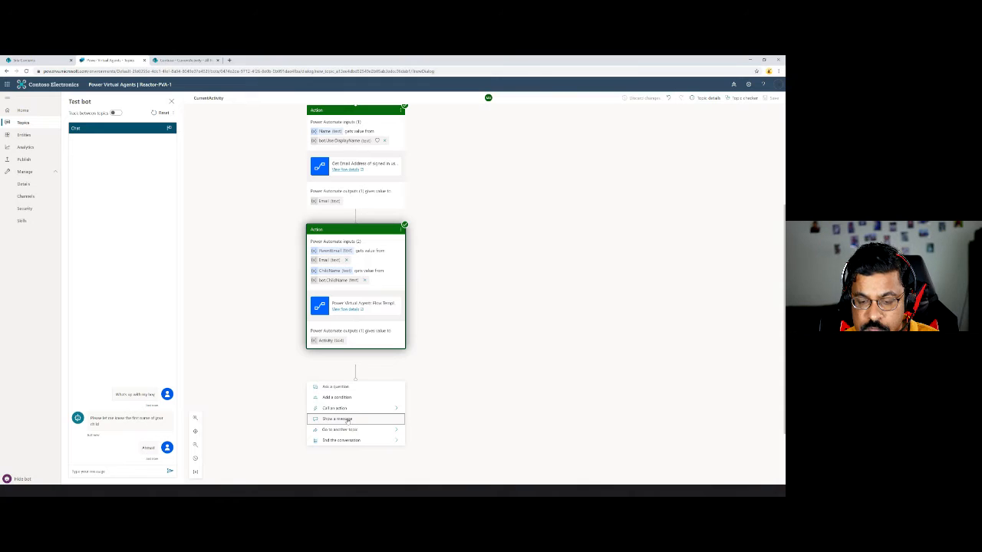
left_click(359, 411)
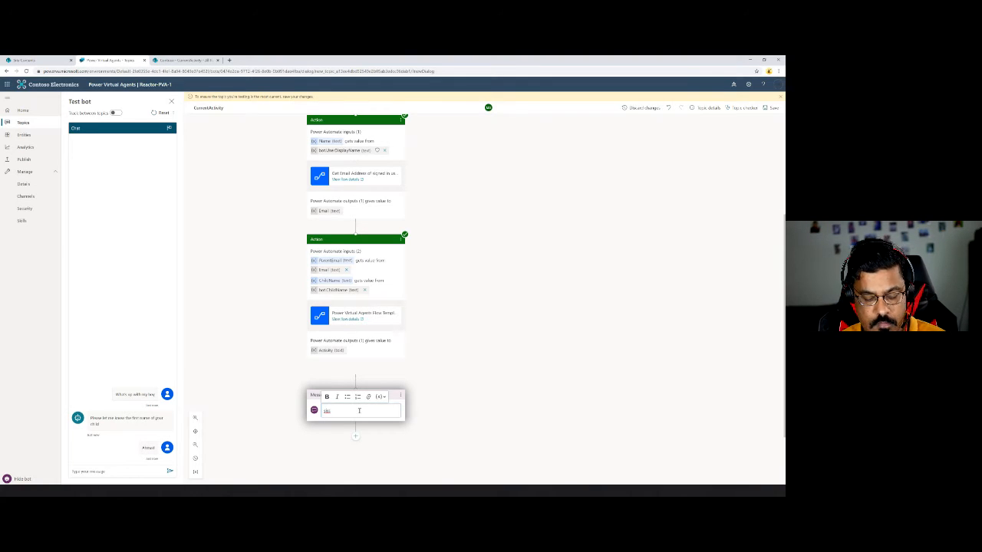
double_click(359, 411)
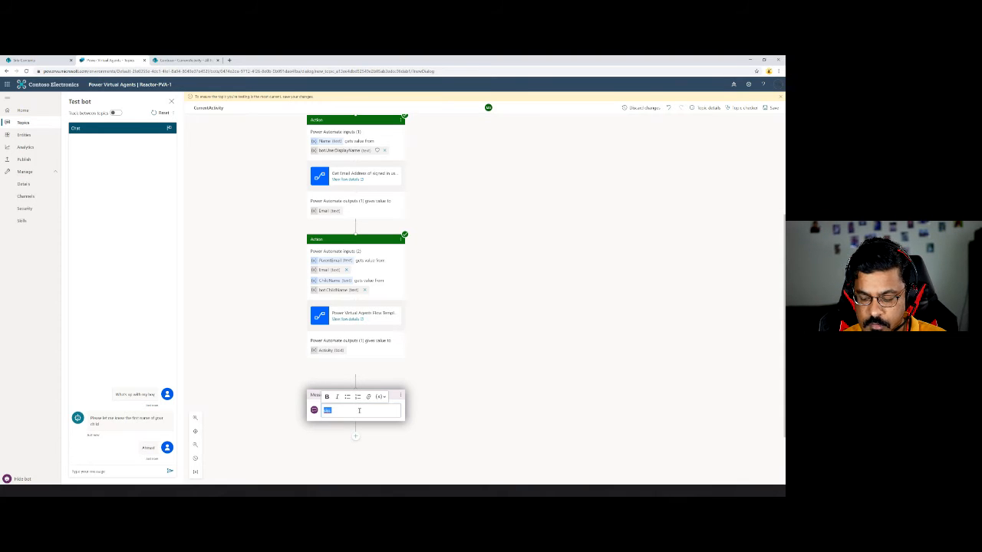
left_click(455, 408)
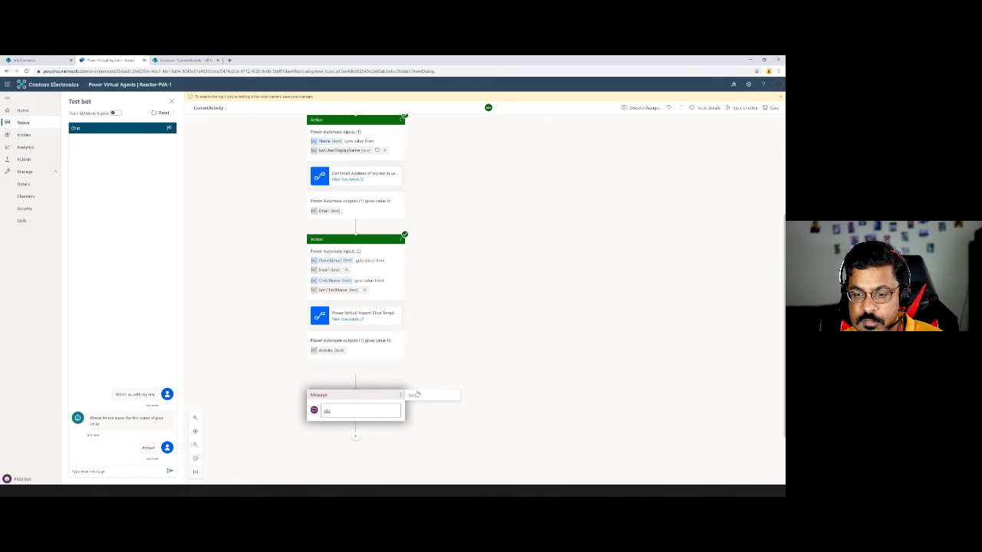
left_click(415, 394)
- Add a message node directly below the Power Virtual Agents Flow Template action
left_click(356, 380)
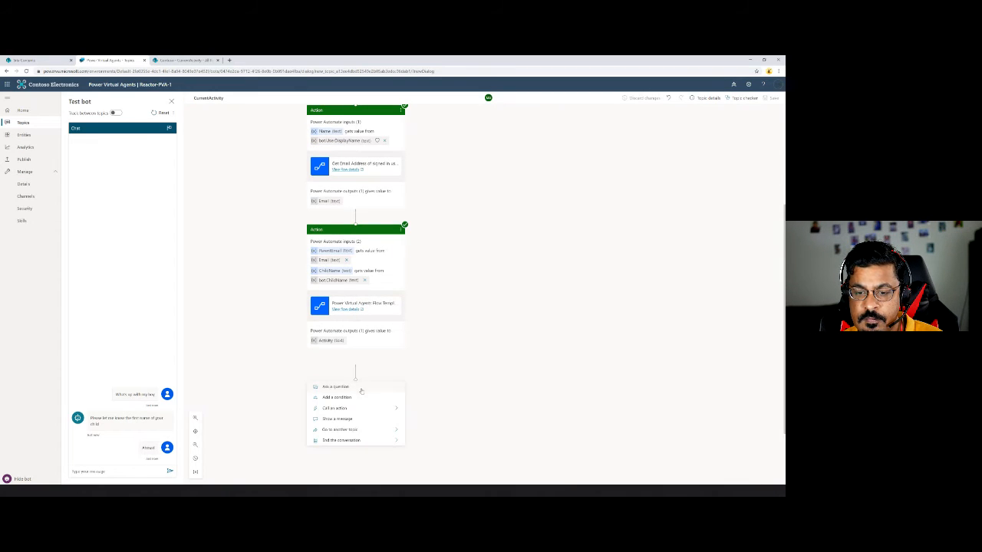
left_click(348, 419)
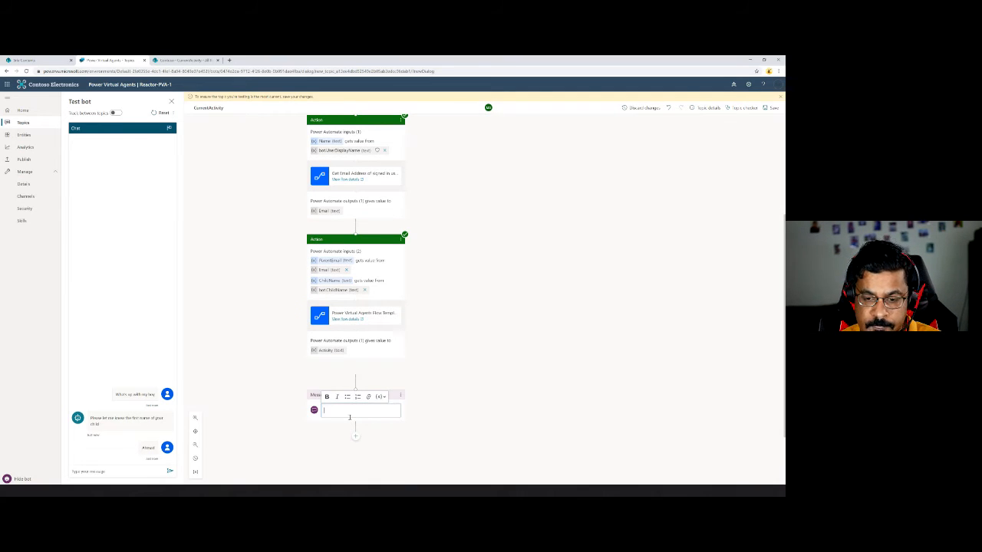
left_click(381, 397)
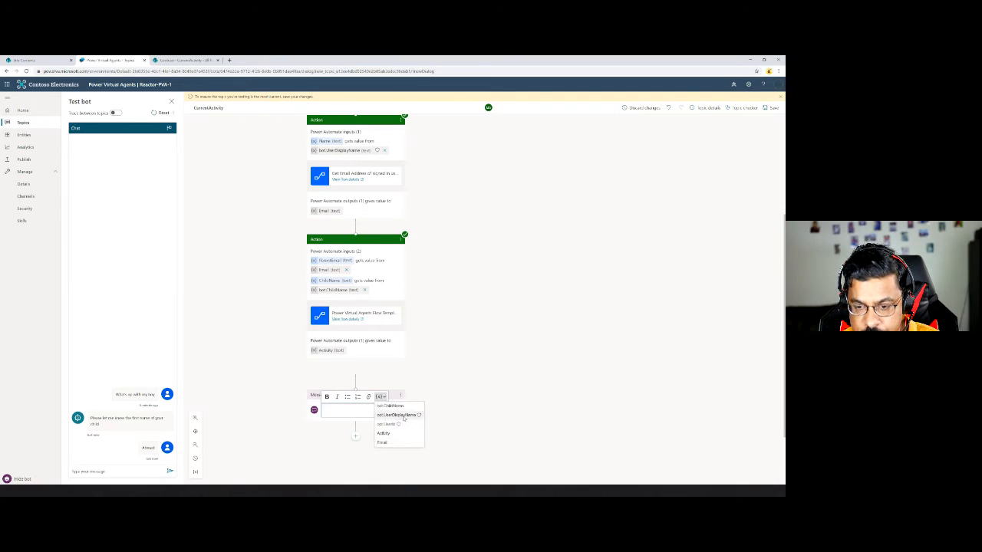
left_click(390, 406)
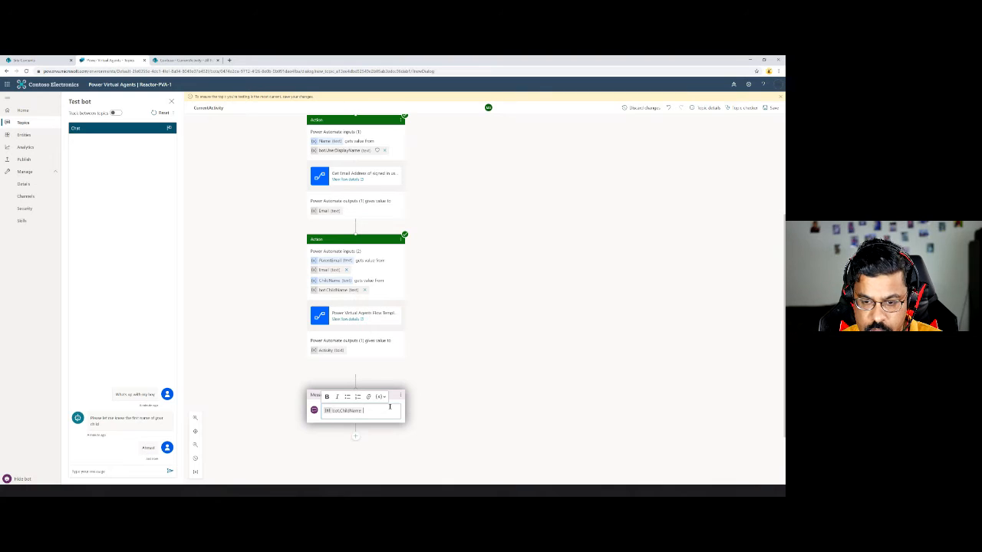
type("is")
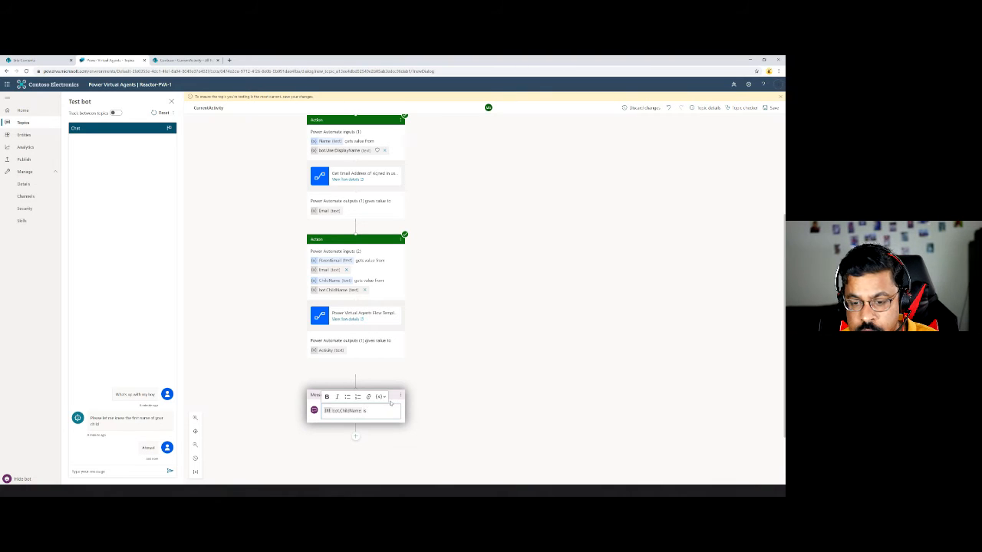
left_click(381, 397)
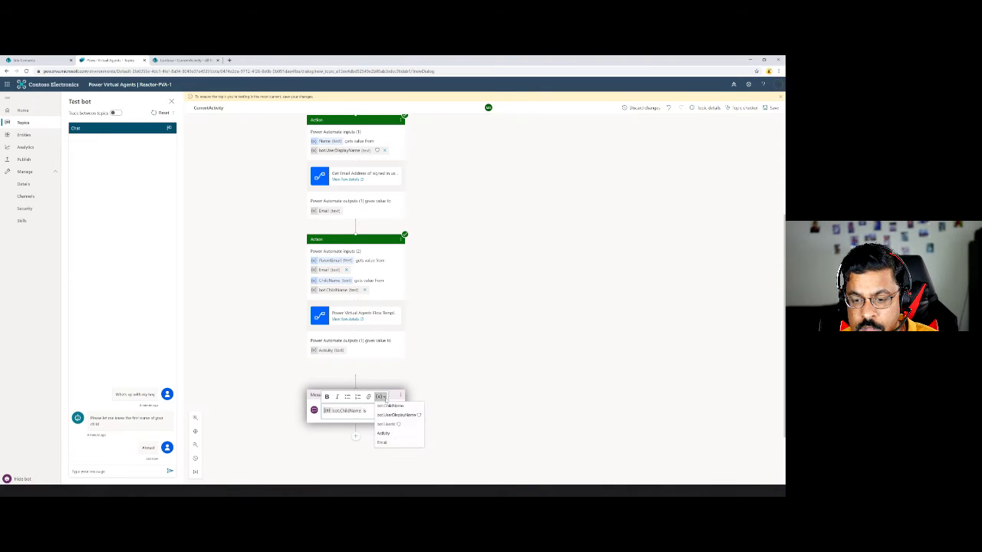
left_click(401, 434)
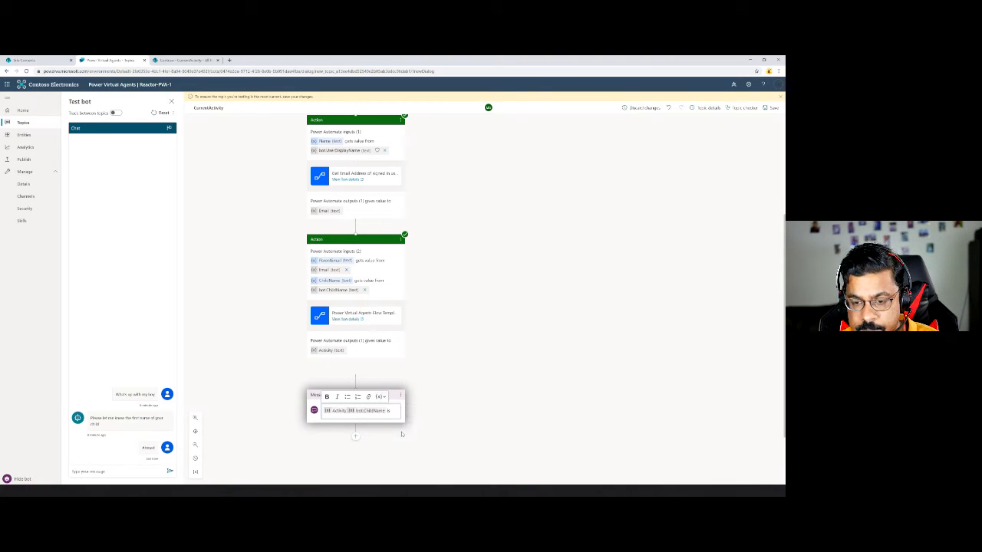
left_click(353, 412)
left_click(354, 412)
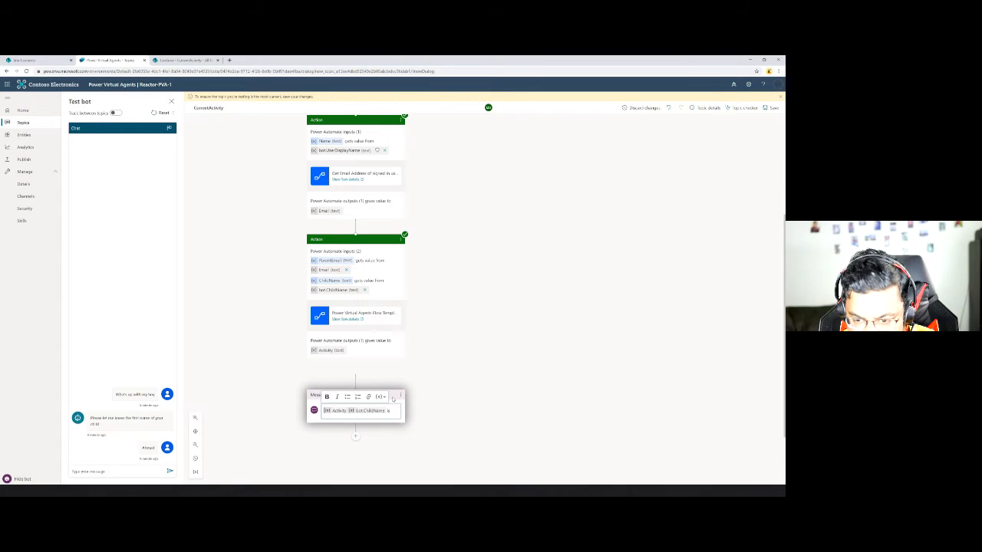
left_click(577, 247)
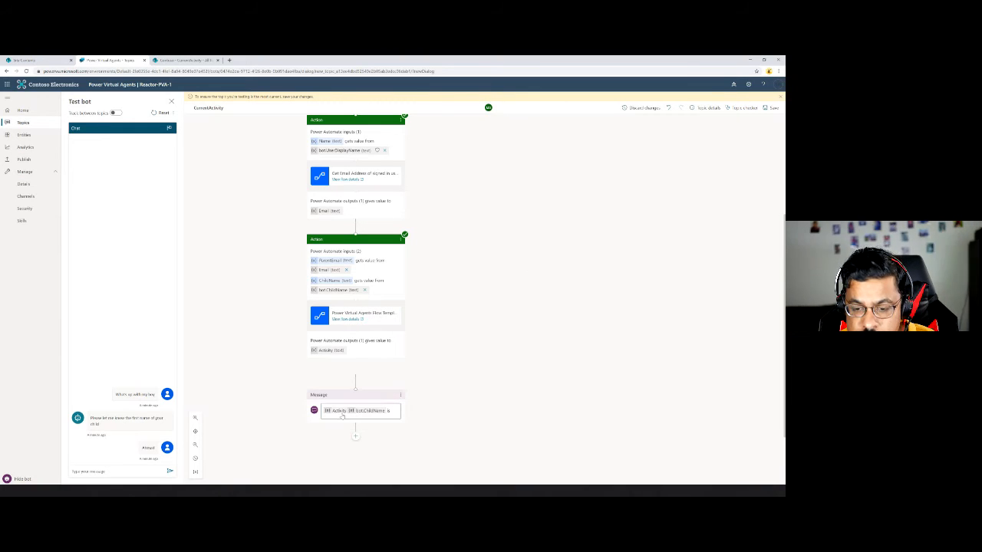
left_click(392, 410)
key("ctrl+a")
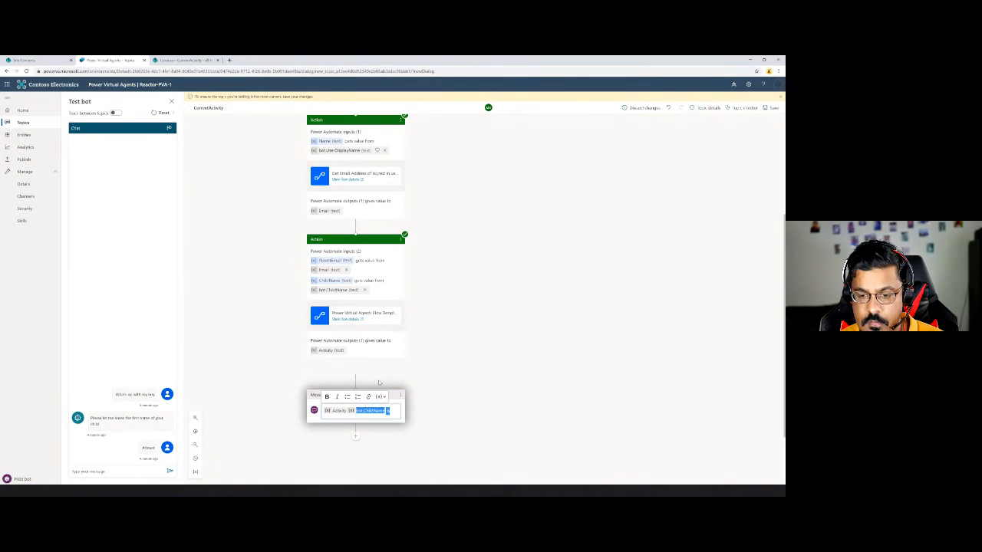
key("BackSpace")
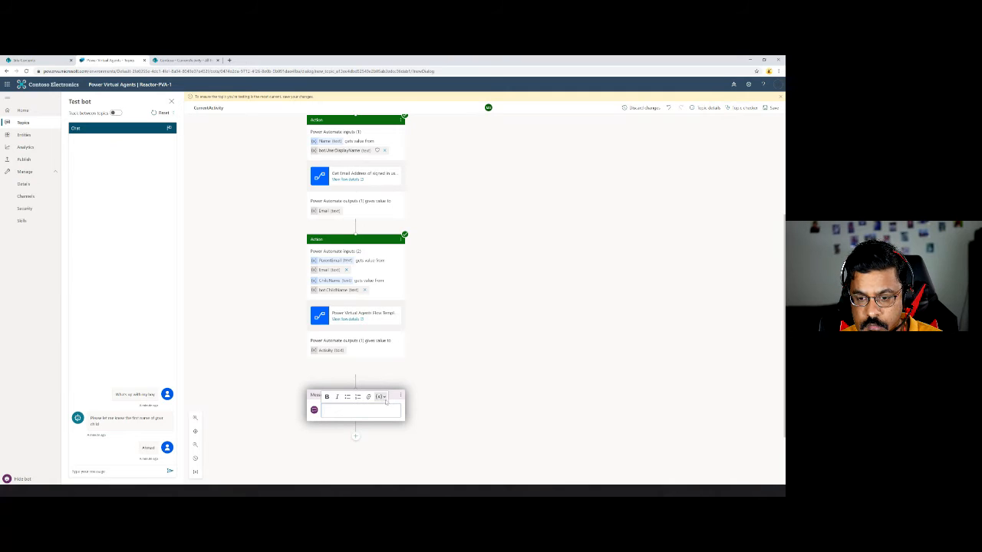
- Set the new message's content to the Activity variable and save the topic
left_click(379, 397)
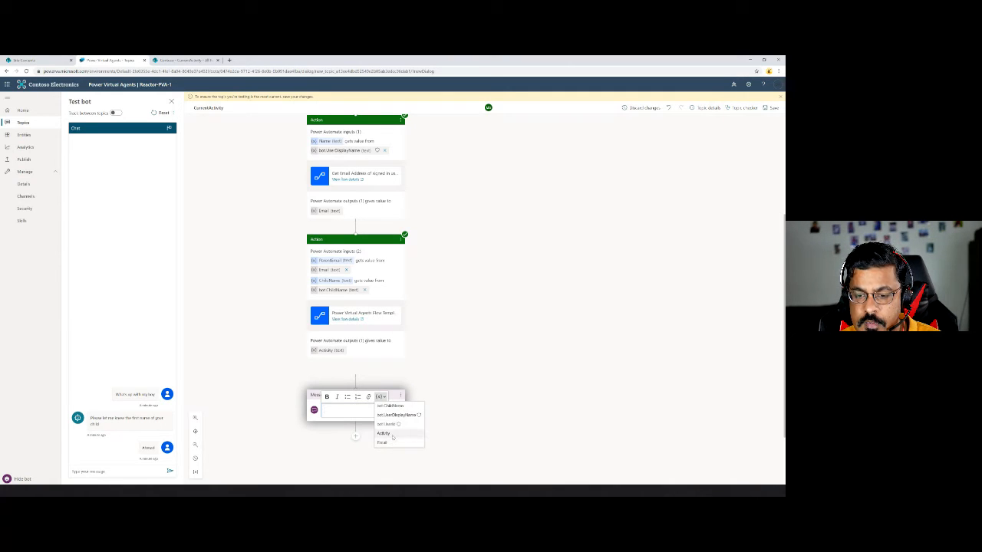
left_click(392, 435)
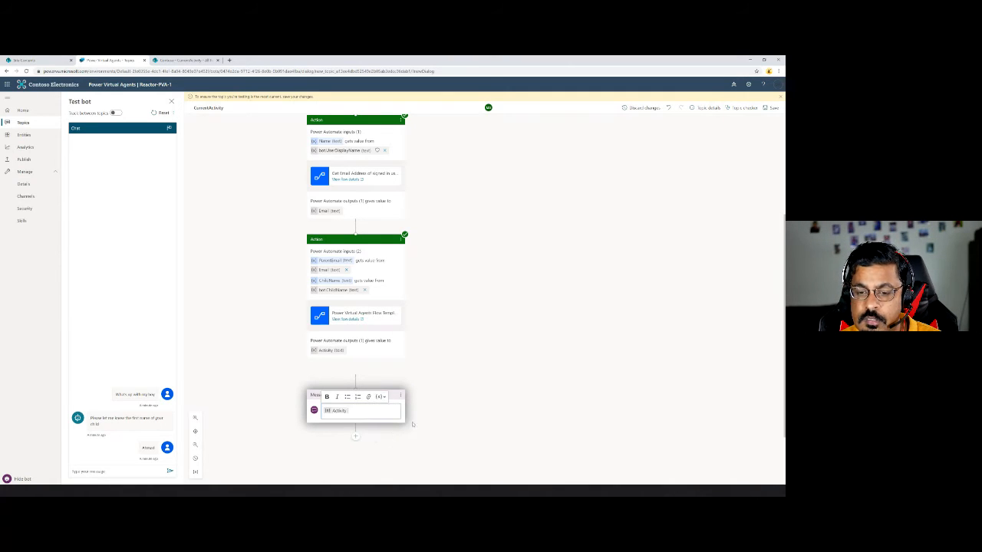
left_click(770, 108)
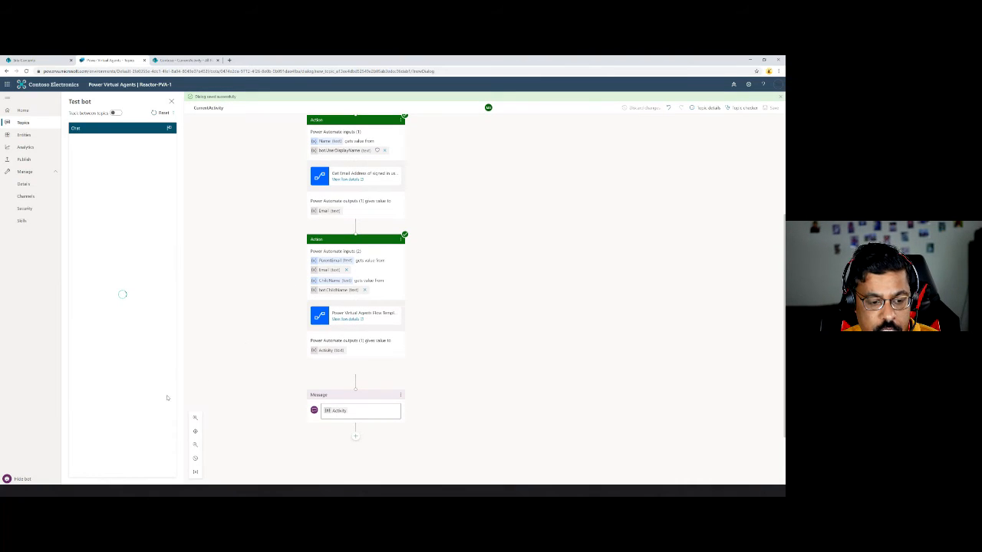
- Retest the bot with "Whats up with my boy" and the child's first name, and compare its reply with the CurrentActivity SharePoint list
left_click(121, 471)
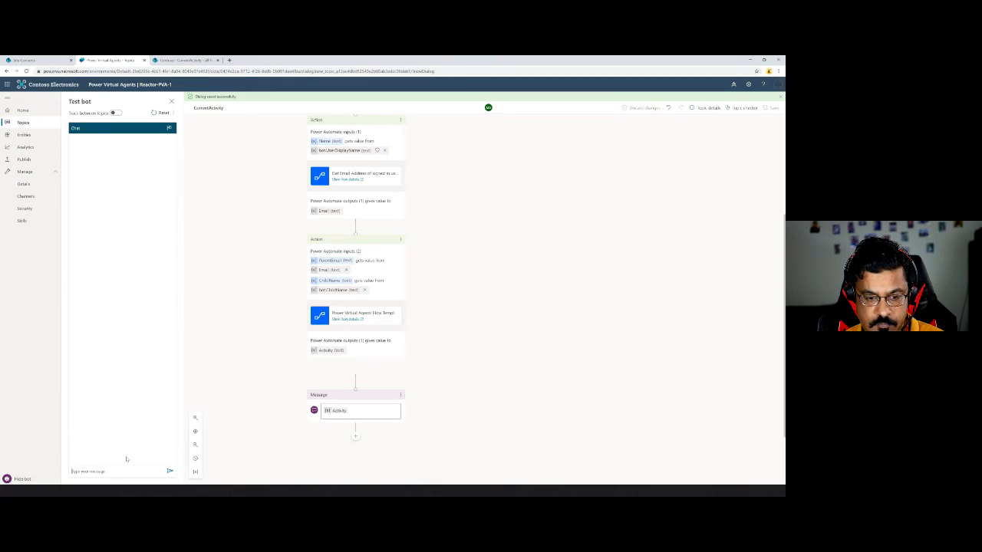
type("Whats up with my boy")
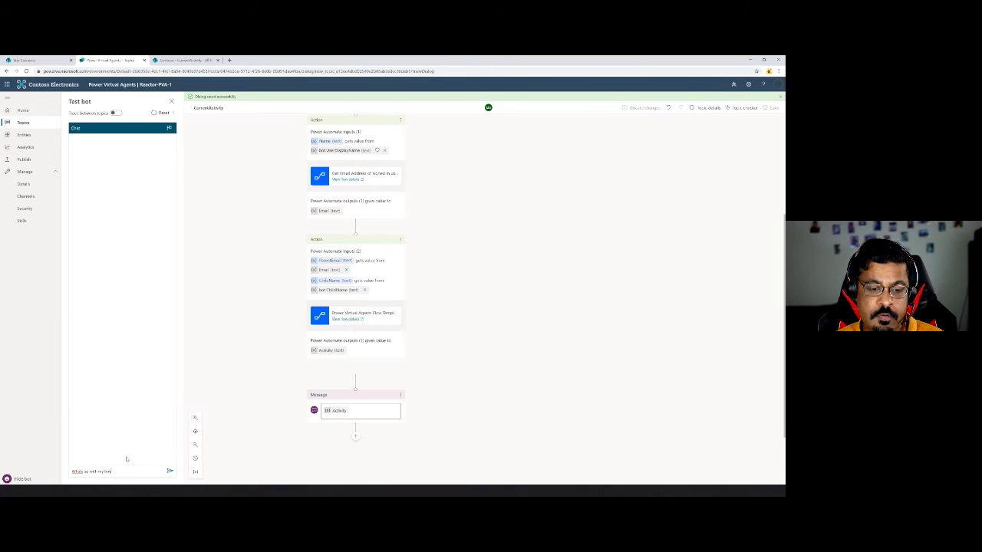
key("Return")
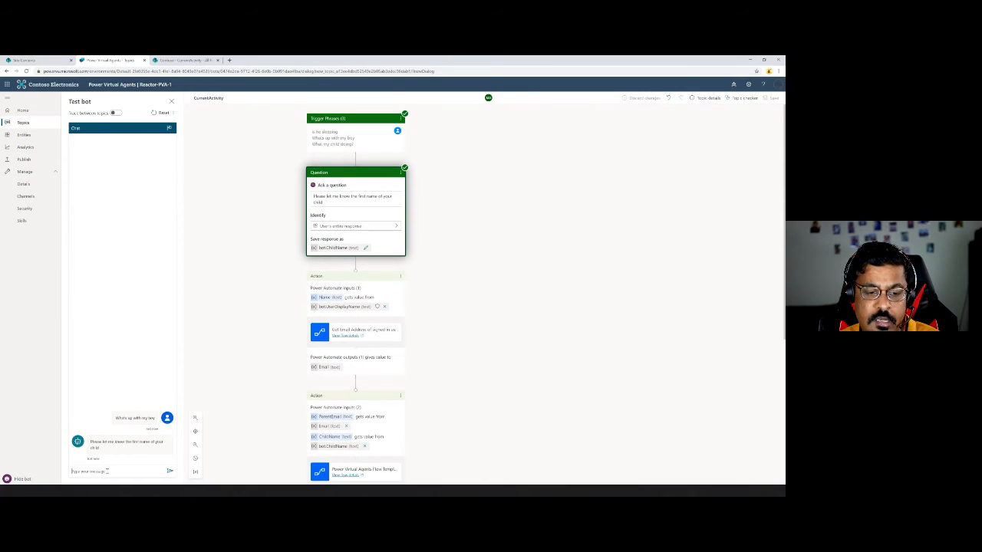
type("Ahmad")
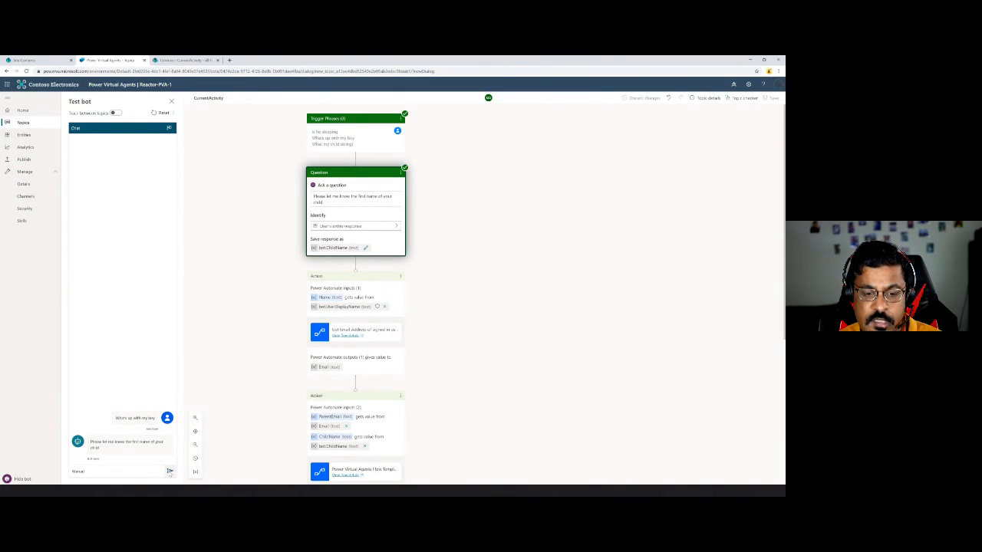
key("Return")
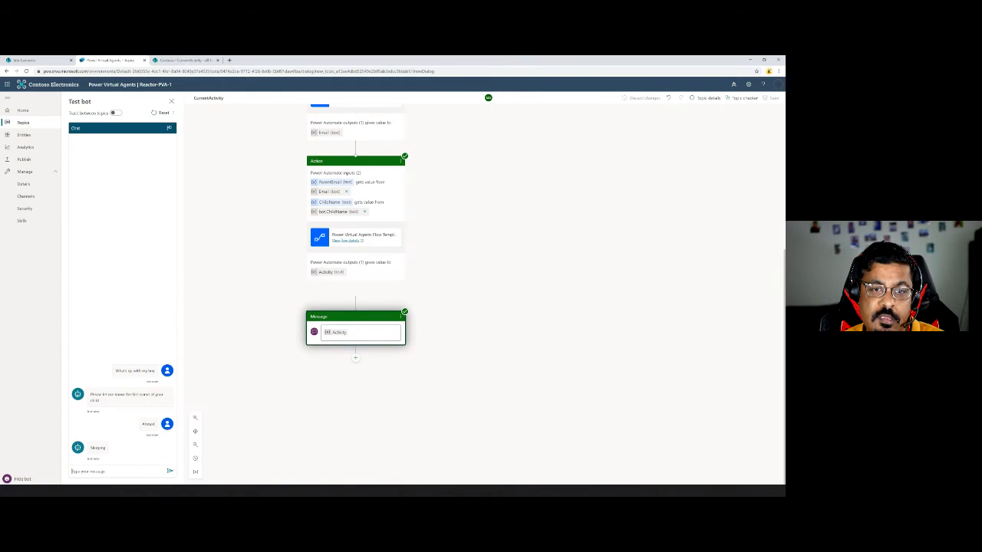
left_click(191, 60)
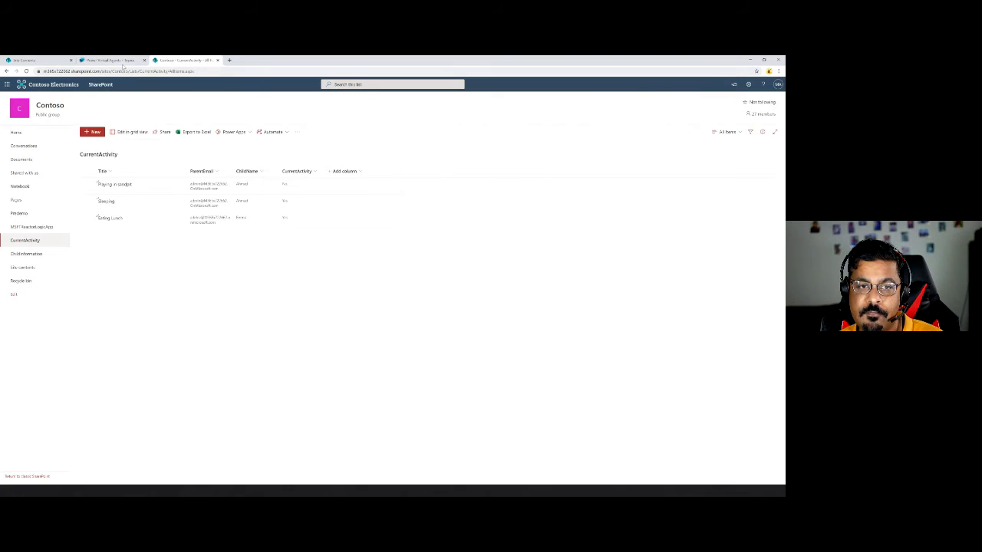
left_click(119, 61)
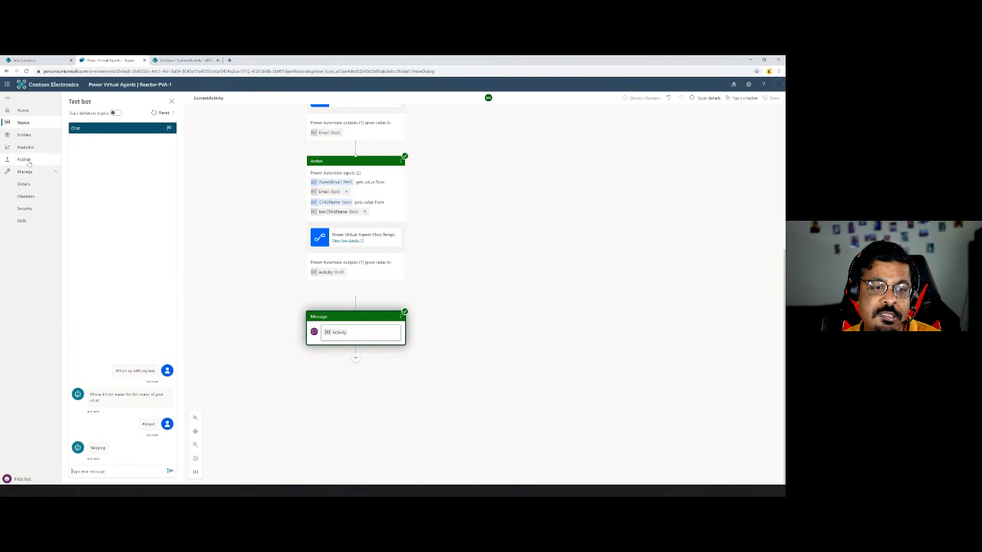
- Open the topic "Lesson 1 - A simple topic" in the authoring canvas and review its opening hours message
left_click(27, 126)
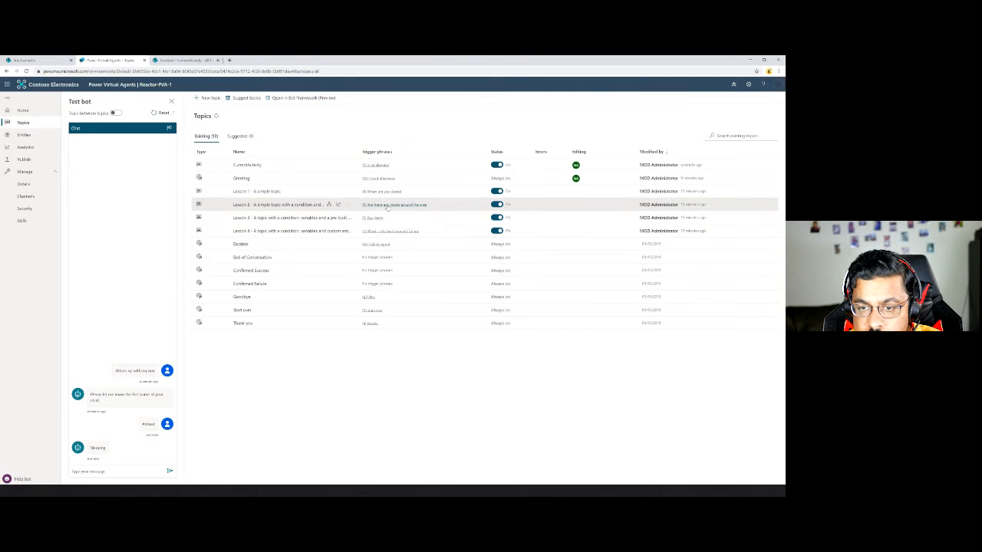
mouse_move(389, 205)
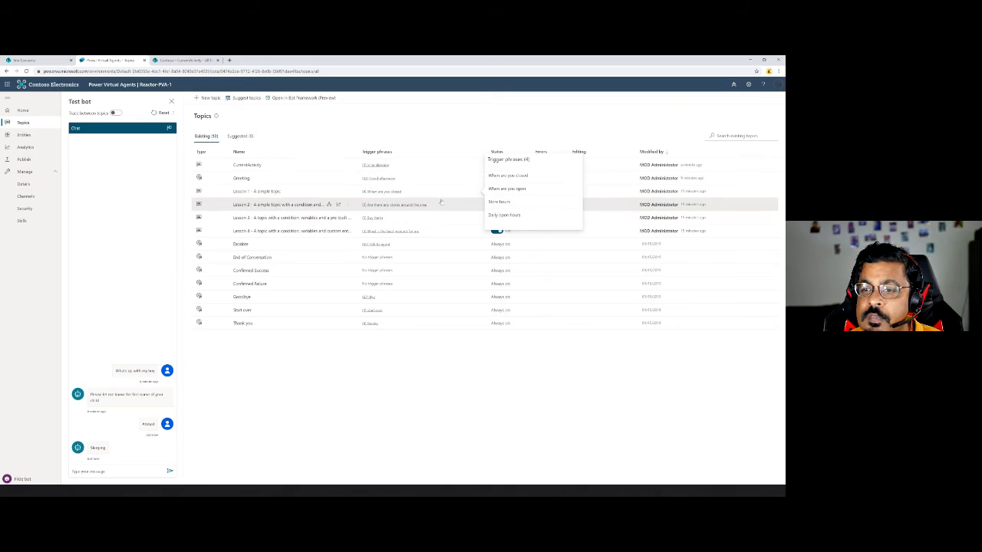
left_click(257, 195)
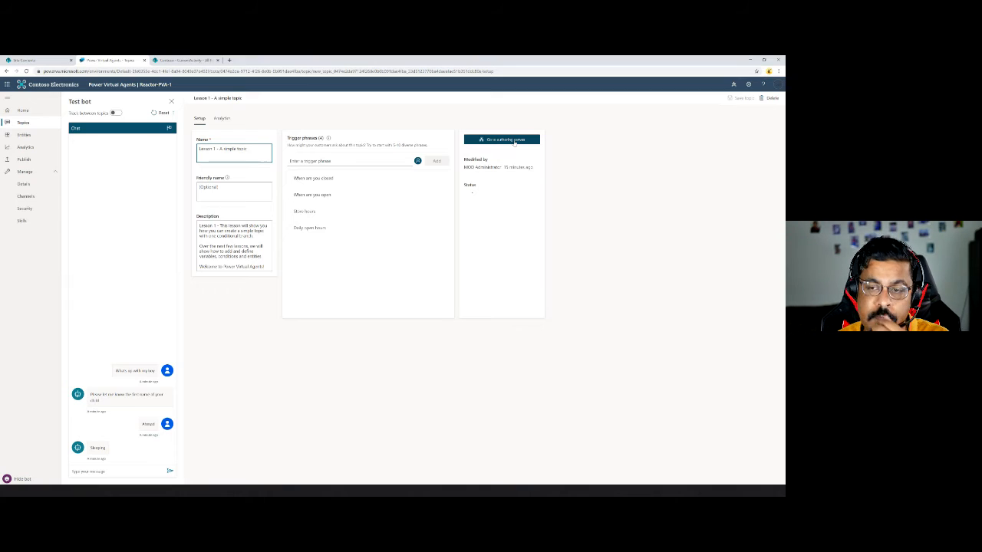
left_click(515, 142)
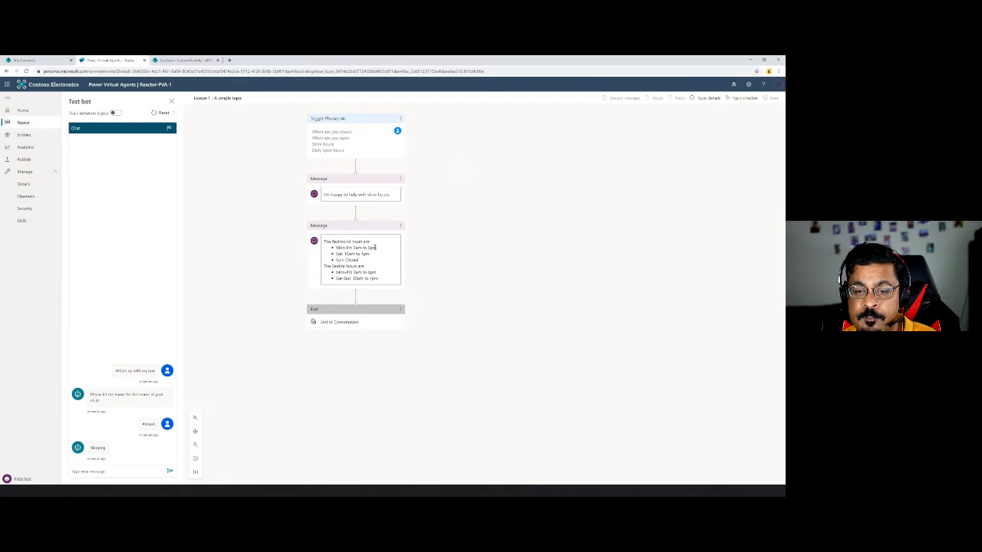
left_click_drag(380, 279, 326, 246)
left_click(490, 213)
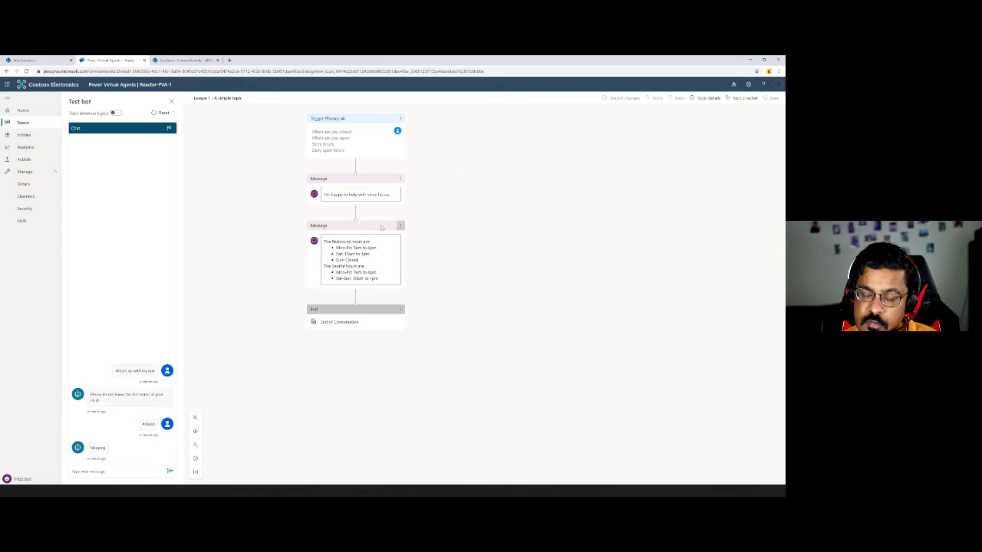
- Replace the word "store" with "Day care" in the topic's first message
left_click(355, 213)
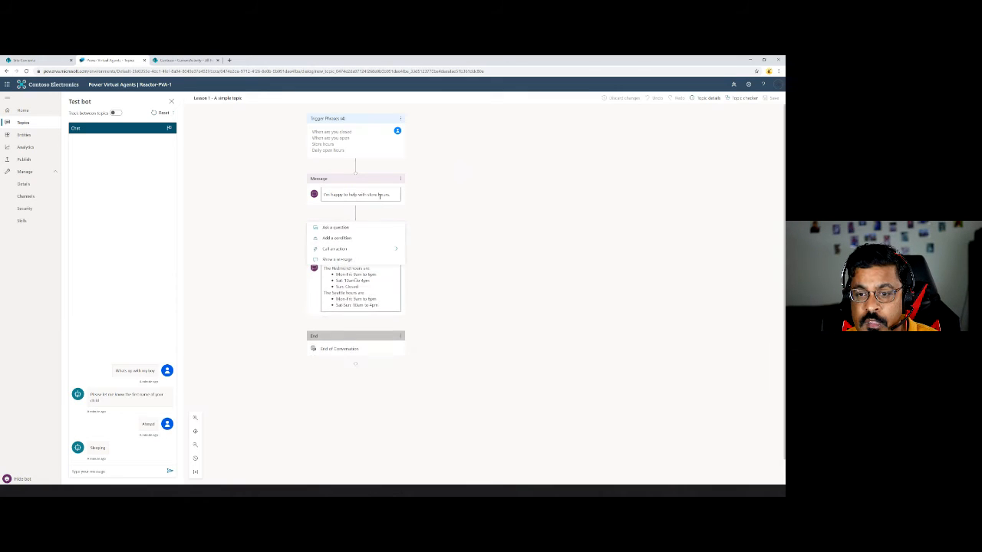
double_click(373, 194)
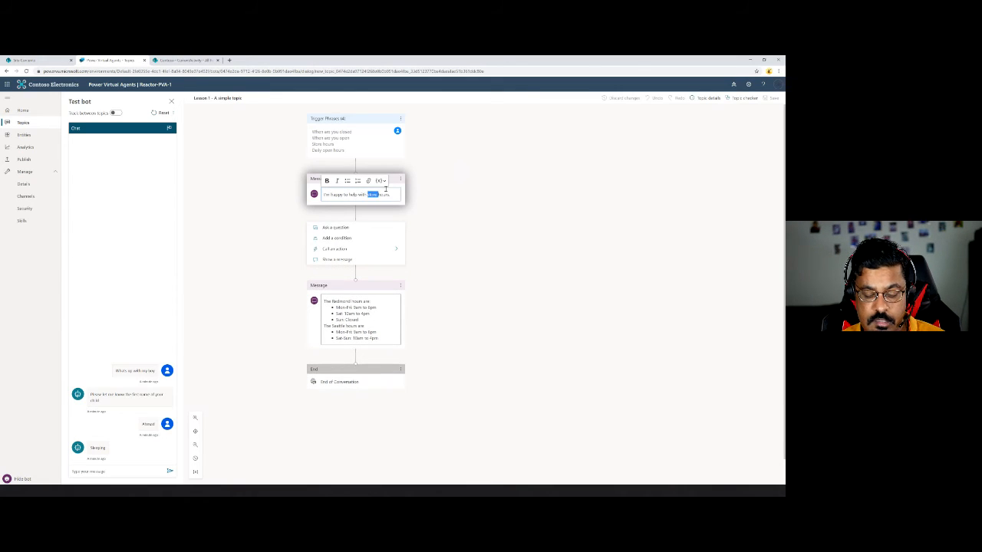
type("Day care")
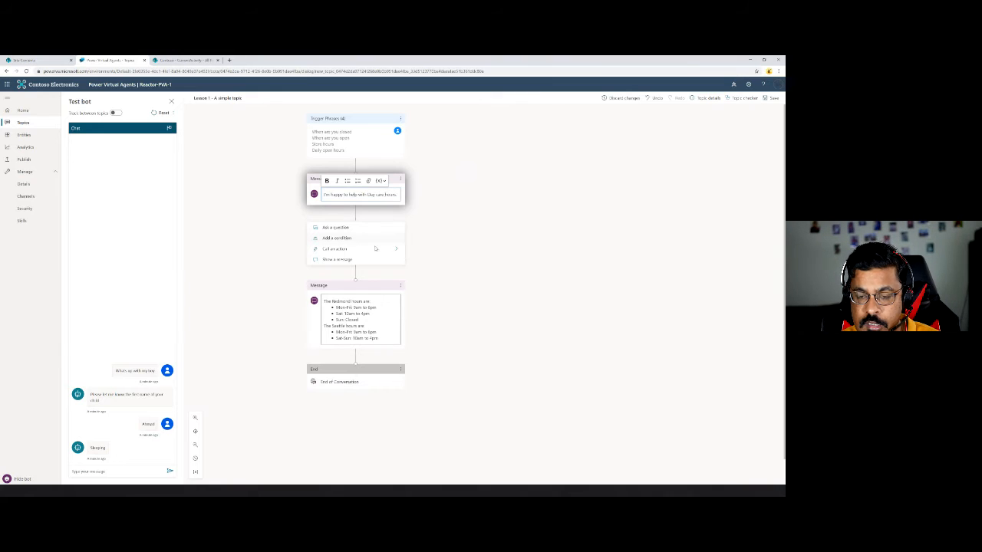
- Add a question after the first message asking "Which of the location you are after"
left_click(345, 229)
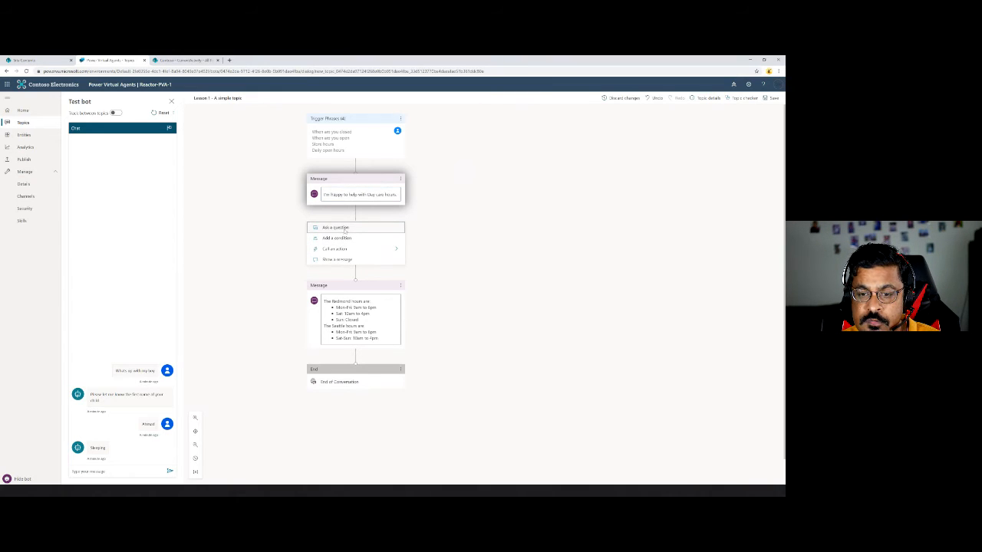
left_click(398, 253)
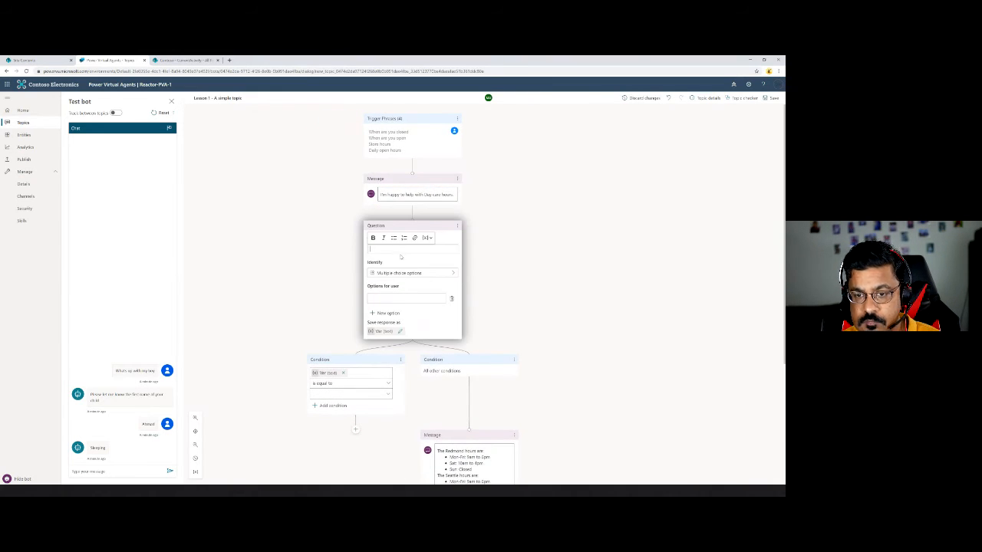
type("Which o")
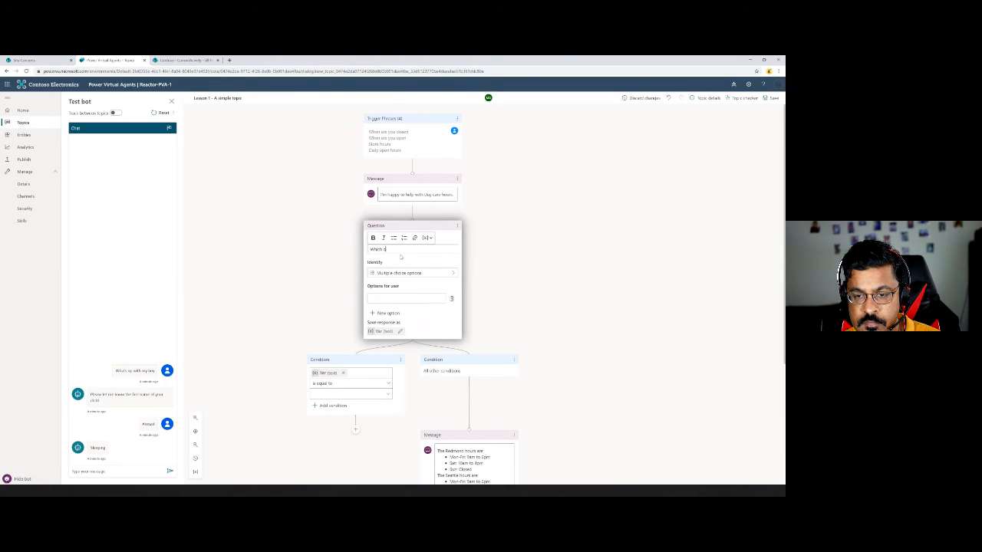
type("f the locatio")
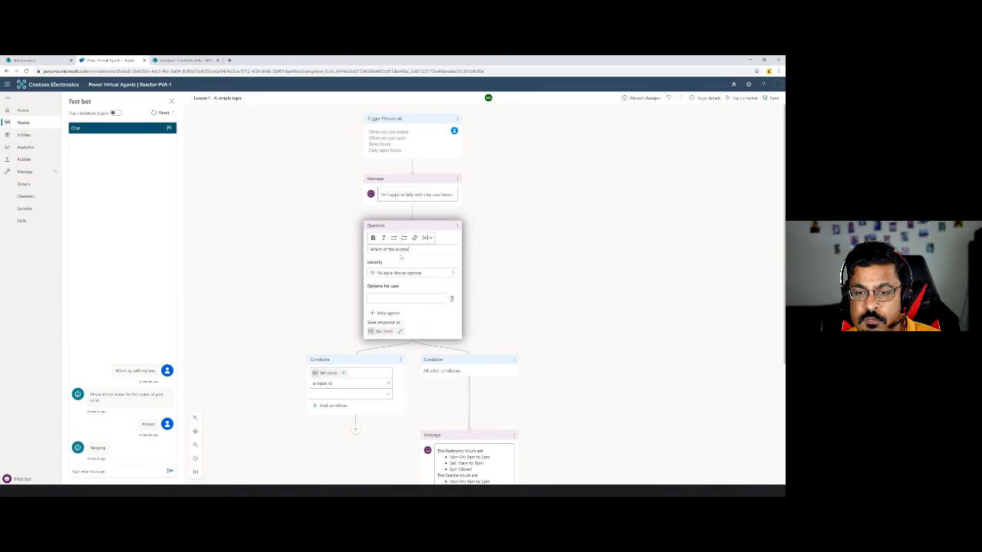
type("n yo")
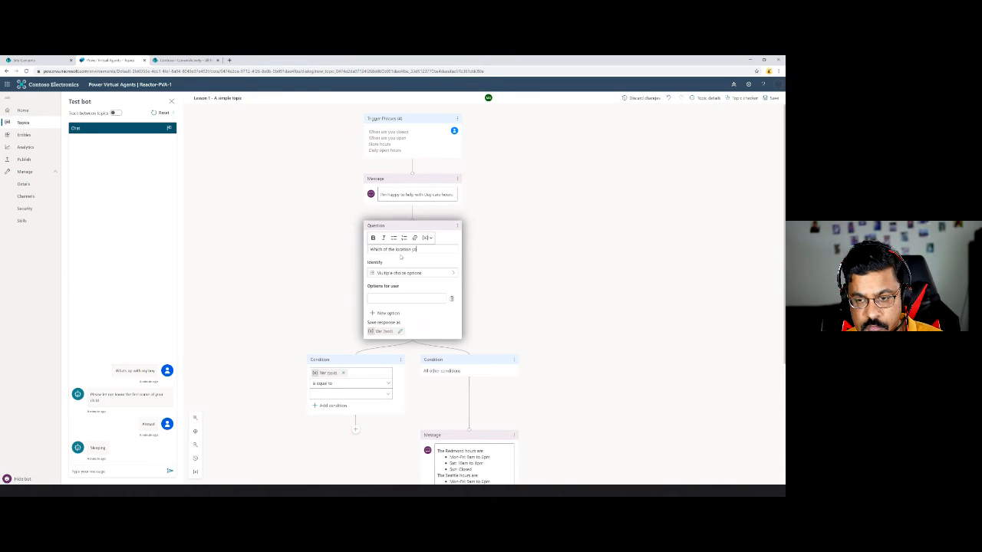
type("u are af")
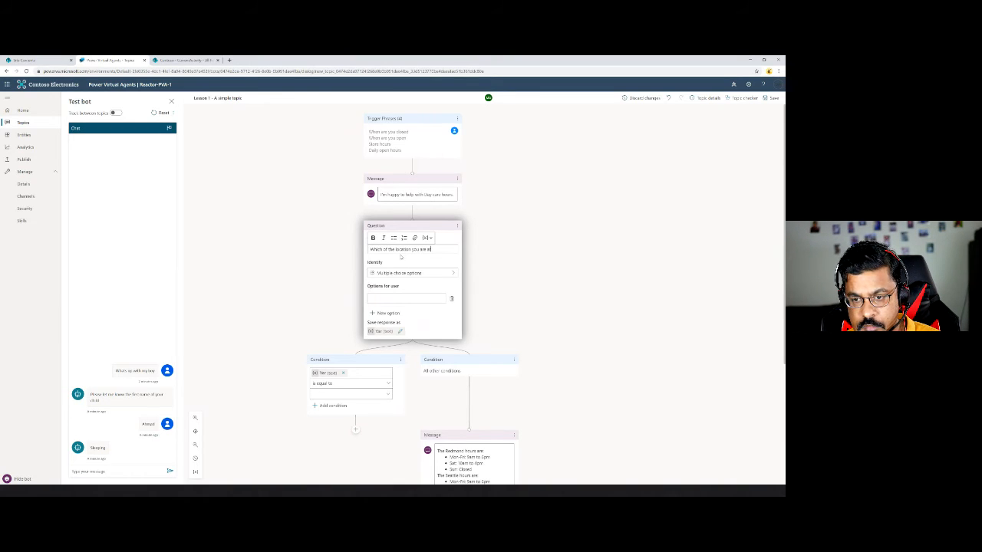
type("ter")
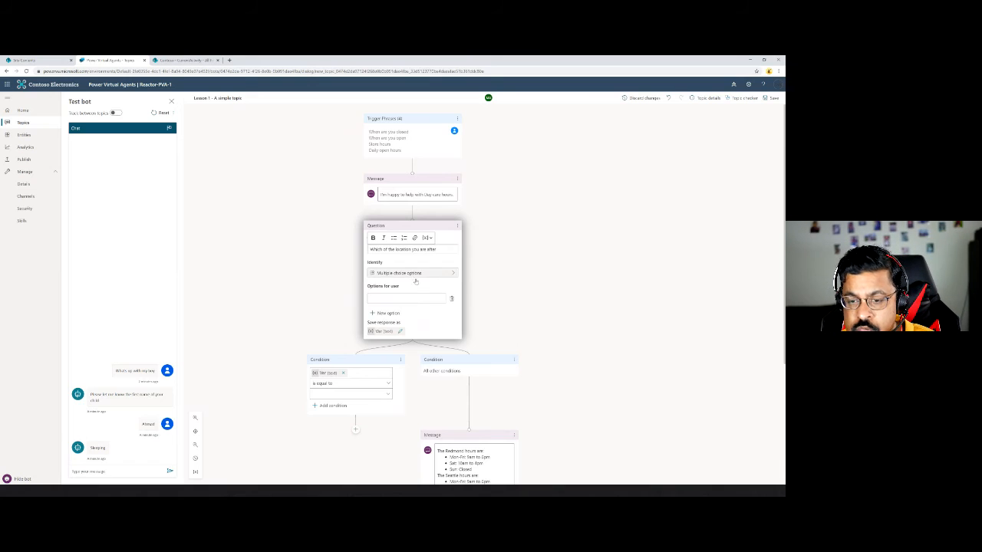
- Give the question two multiple choice options, "Mossman" and "St Peters"
left_click(417, 300)
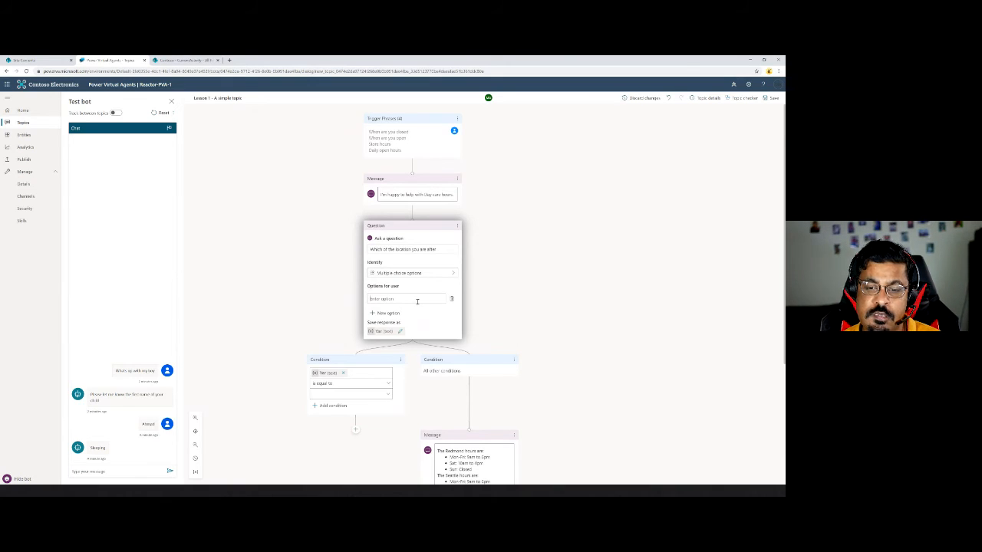
type("Mossman")
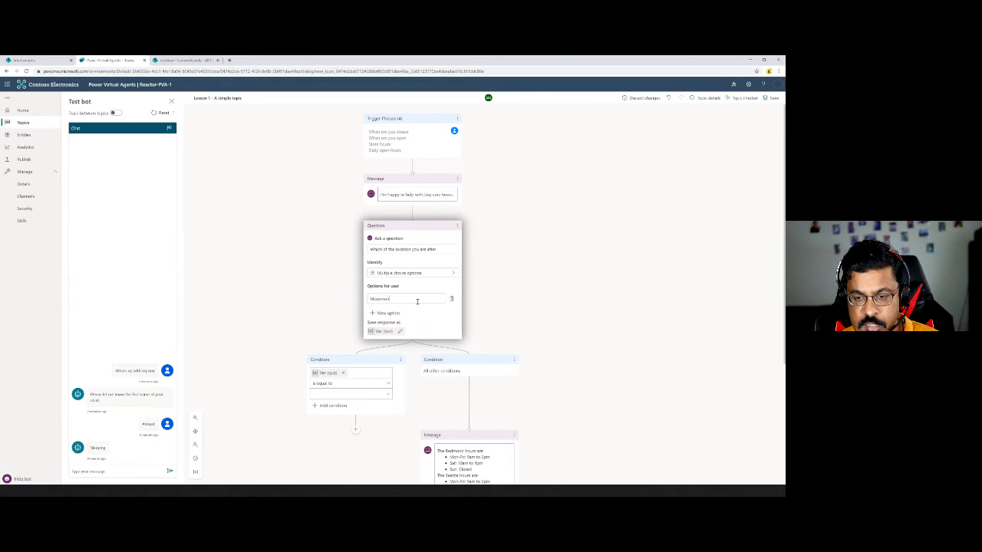
left_click(394, 314)
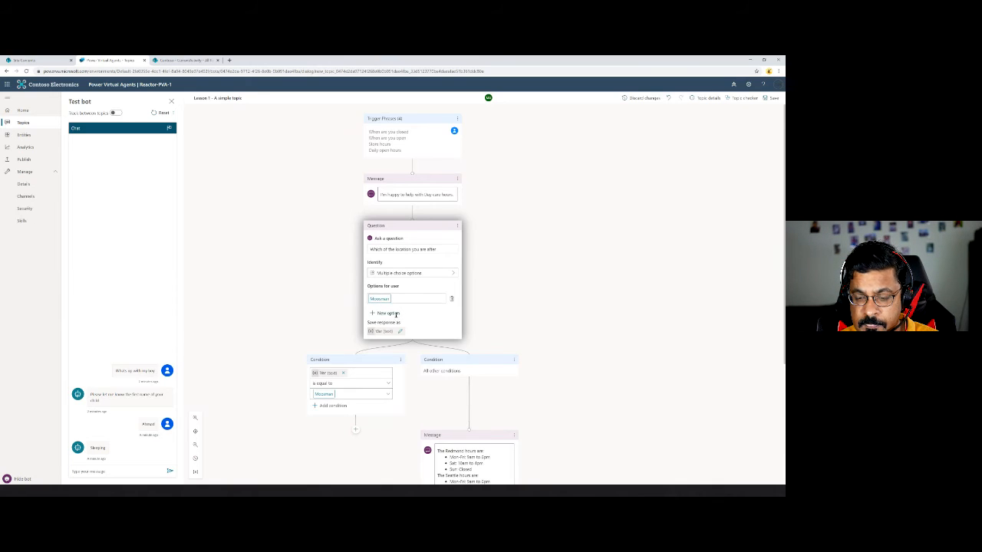
type("St Pe")
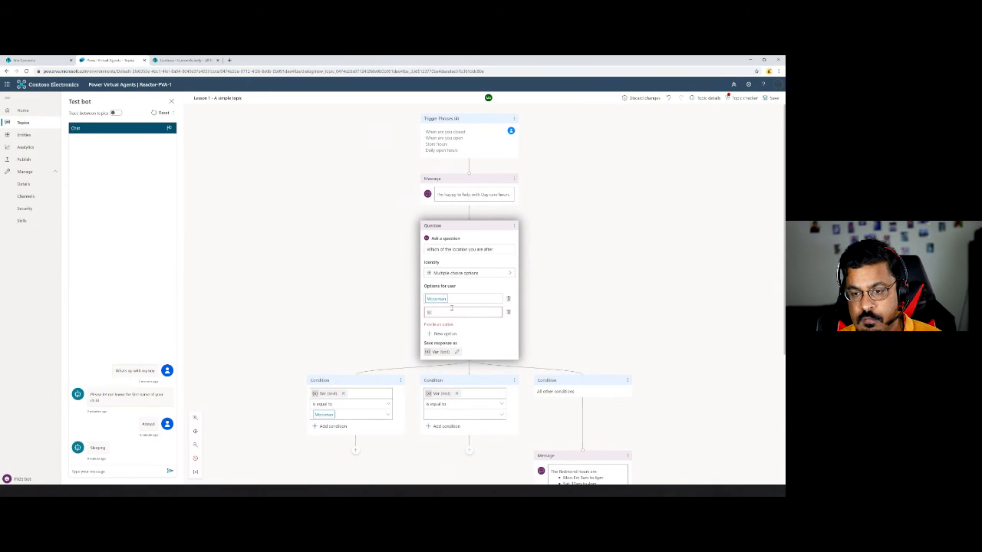
type("rs")
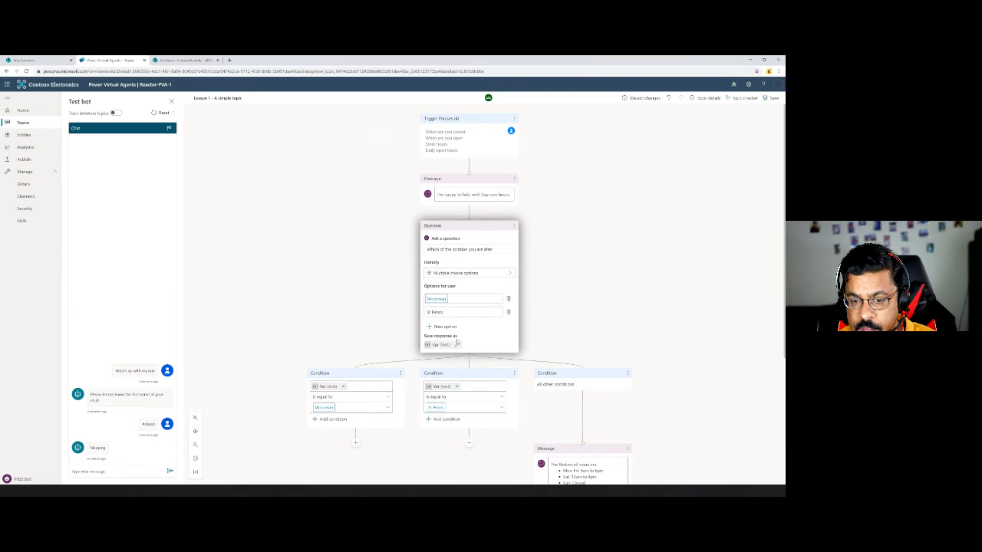
- Add a message to the Mossman branch containing the Redmond hours copied from the existing opening hours message
scroll(491, 354, "down", 2)
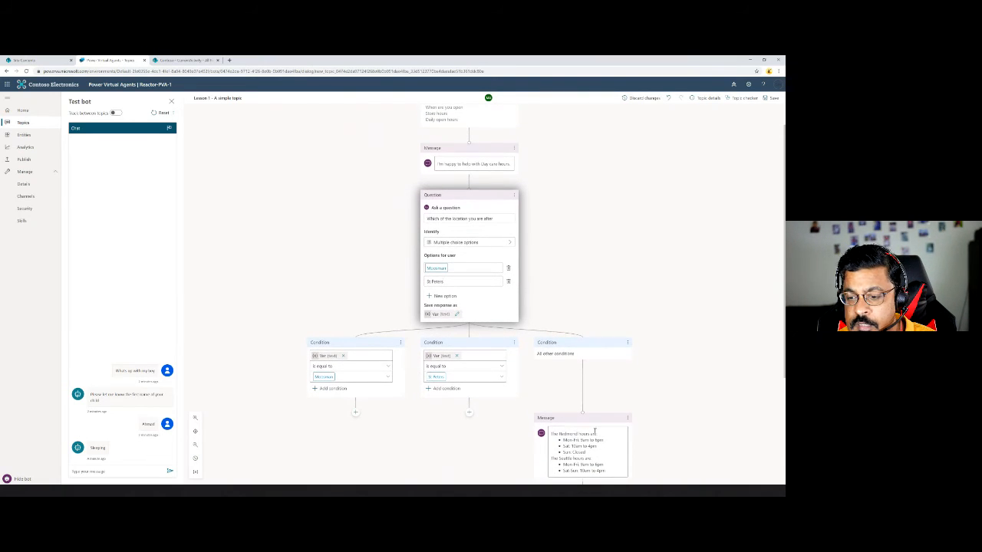
scroll(595, 431, "down", 3)
left_click(355, 319)
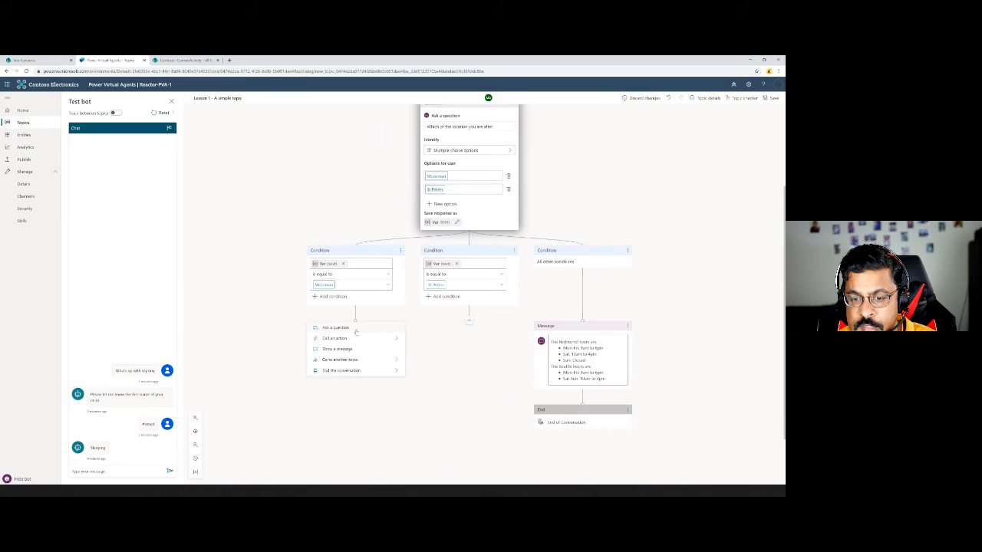
left_click(342, 350)
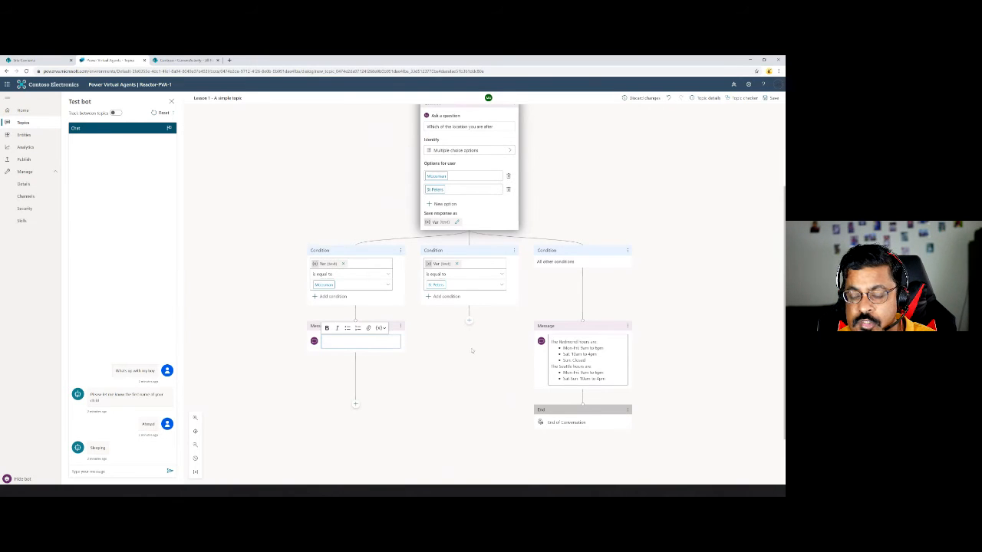
left_click_drag(563, 347, 586, 361)
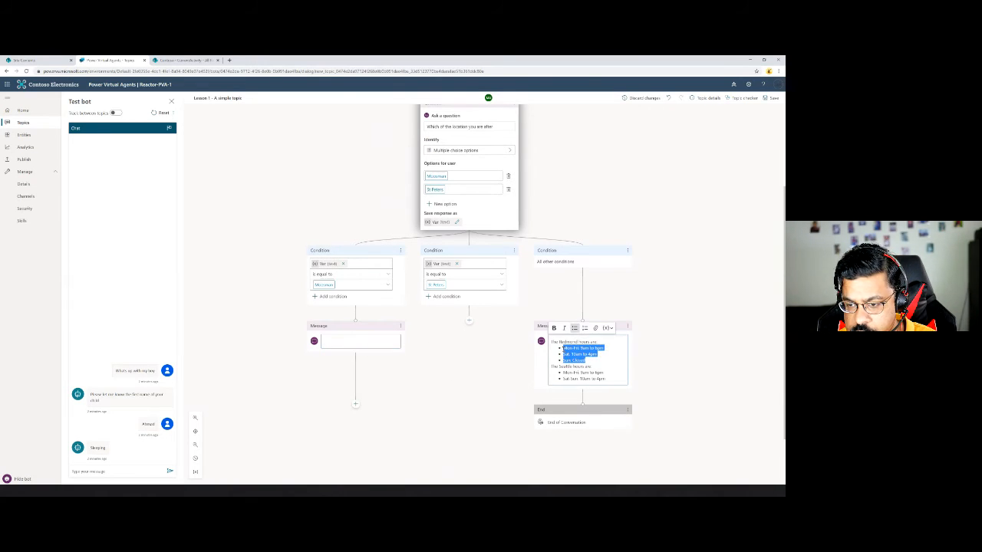
key("ctrl+c")
left_click(360, 342)
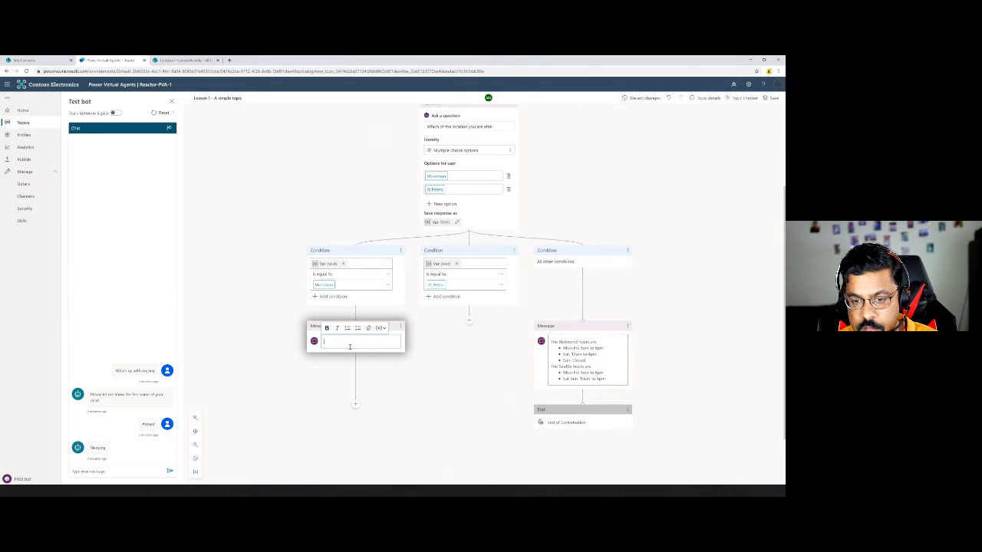
key("ctrl+v")
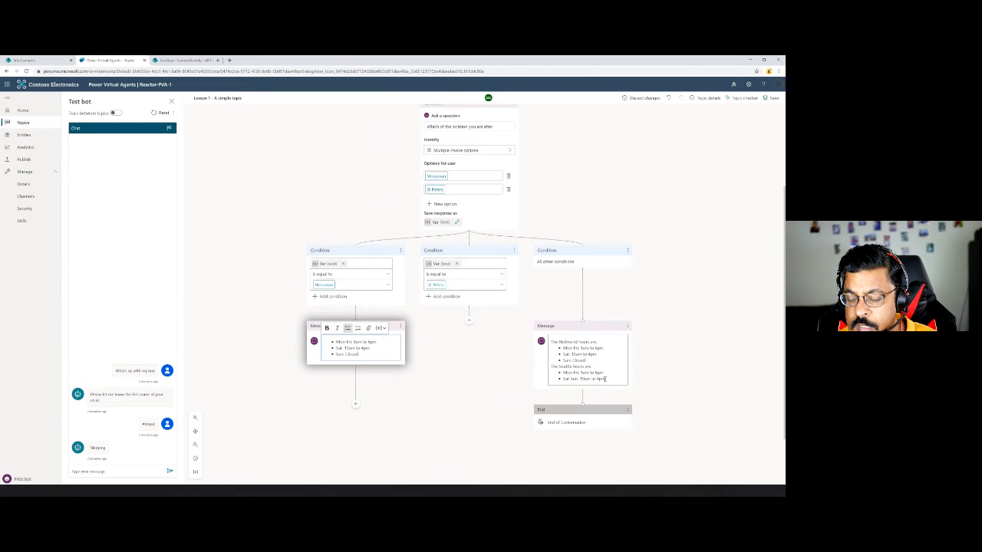
- Add a message to the St Peters branch containing the copied Seattle hours, and save the topic
left_click_drag(605, 379, 560, 372)
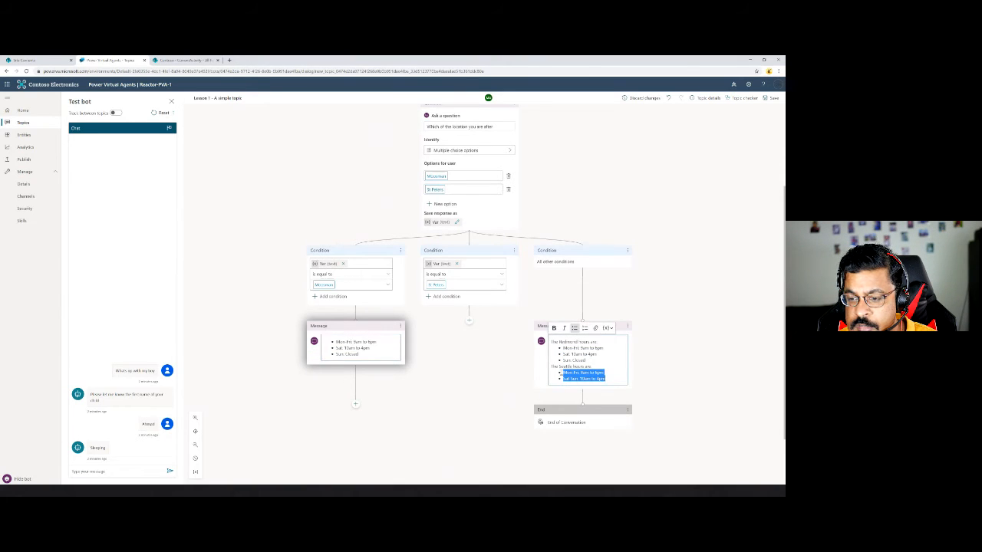
left_click(469, 321)
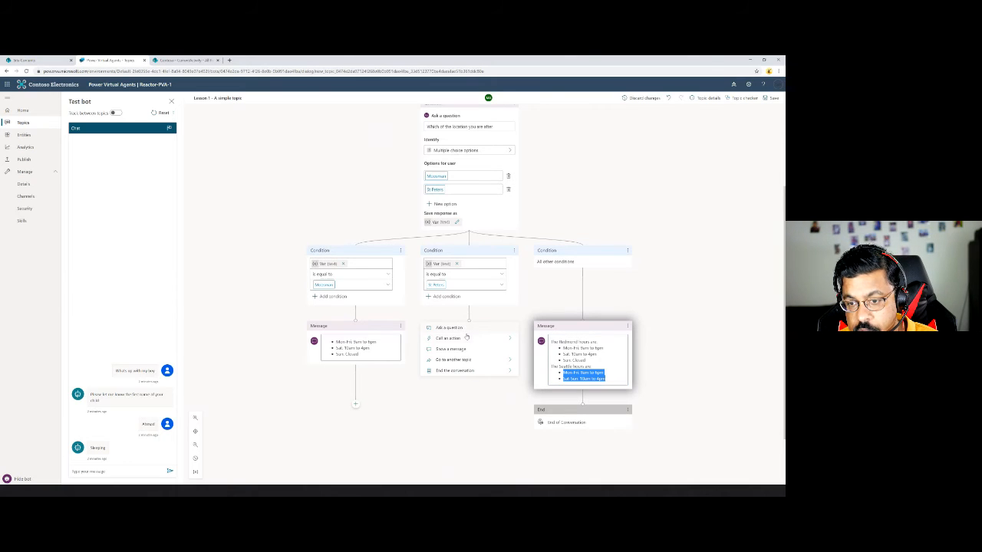
left_click(467, 348)
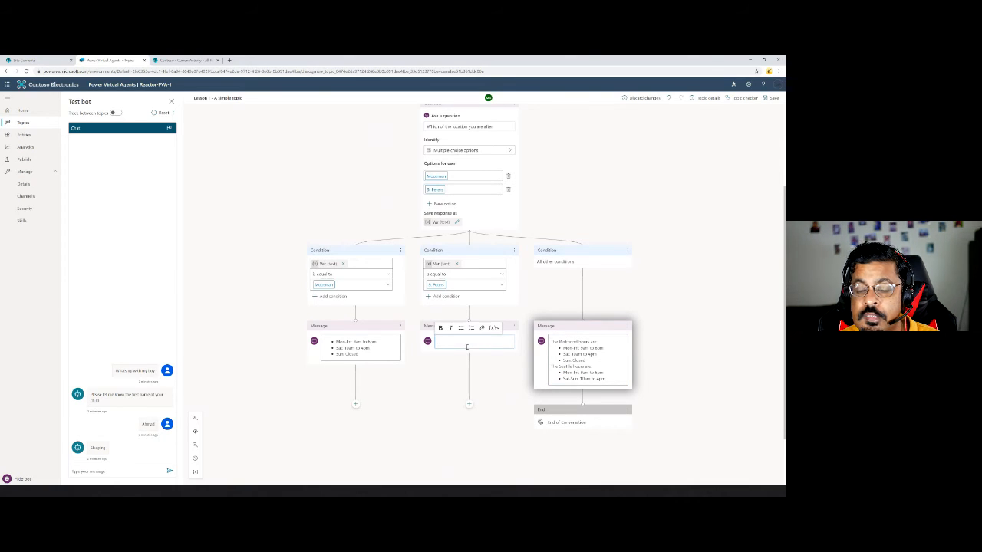
key("ctrl+v")
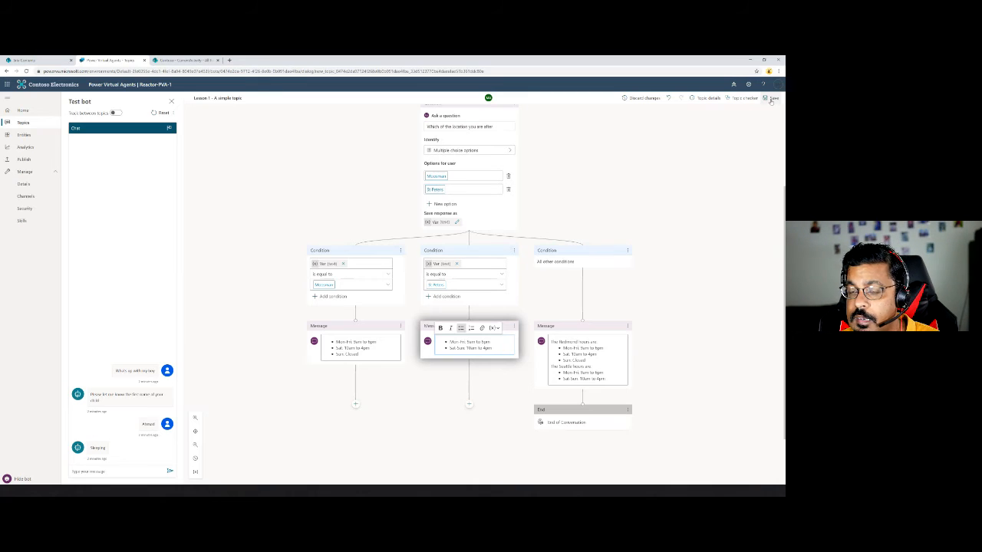
left_click(772, 99)
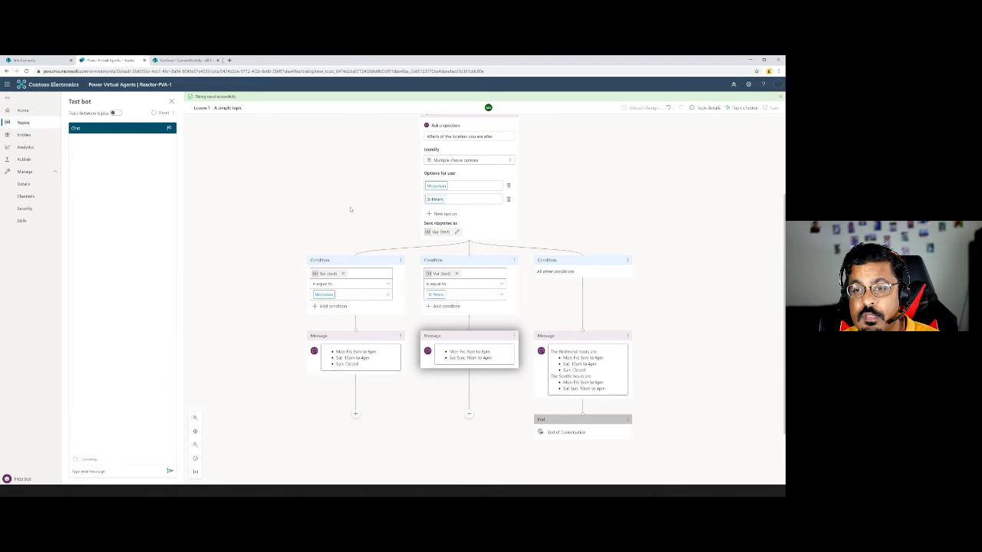
- Test the bot with the trigger phrase "When are you open" and answer its location question with Mossman
scroll(351, 208, "up", 3)
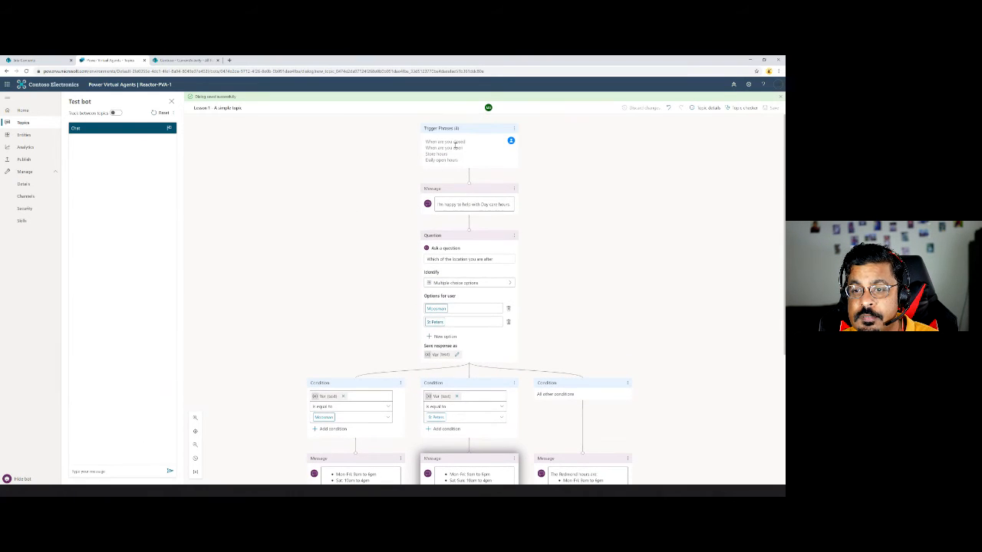
left_click_drag(465, 148, 425, 149)
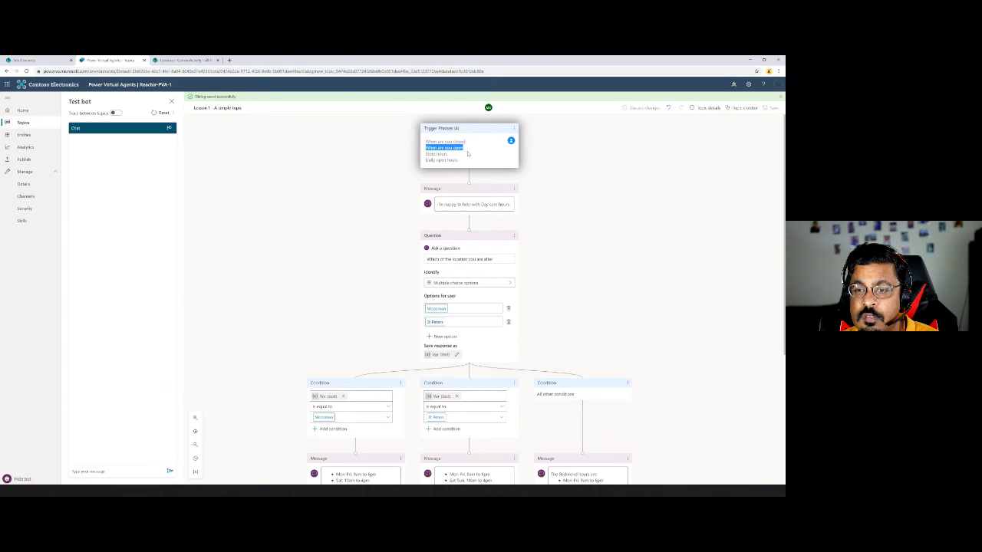
left_click(121, 469)
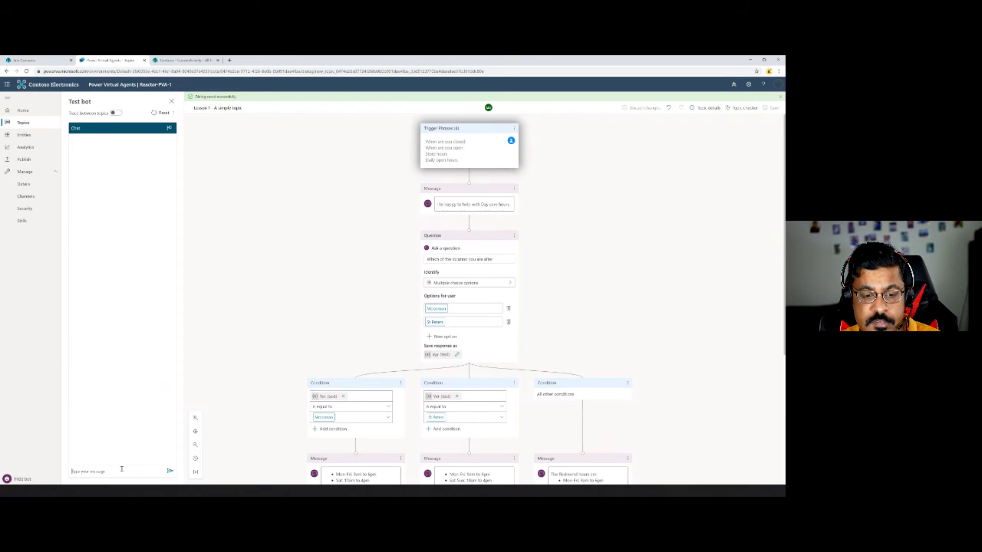
key("ctrl+v")
left_click(170, 471)
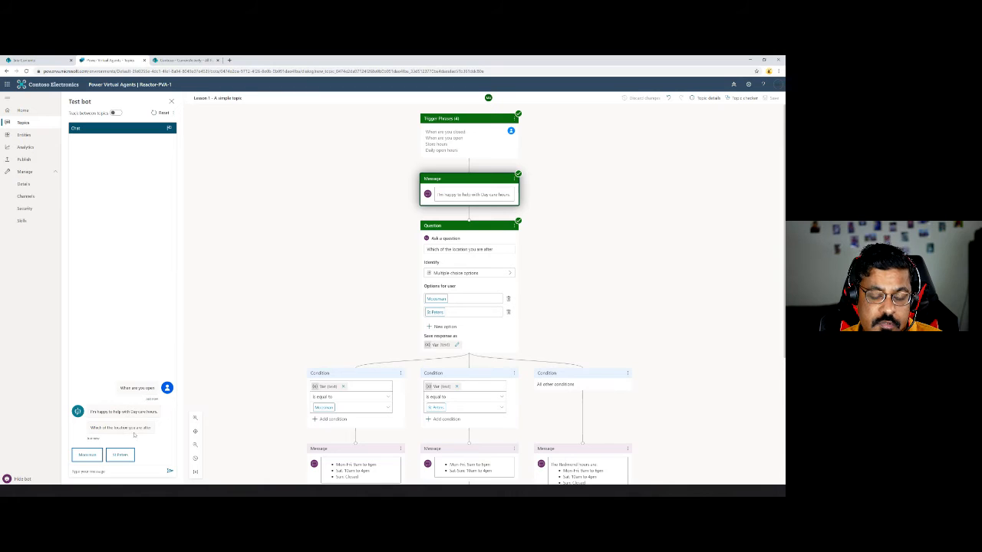
left_click(88, 455)
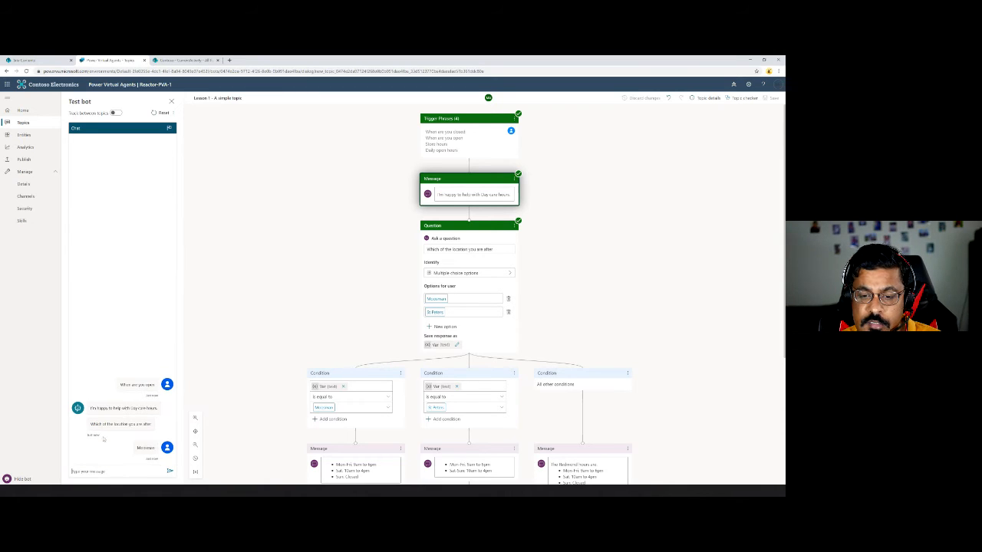
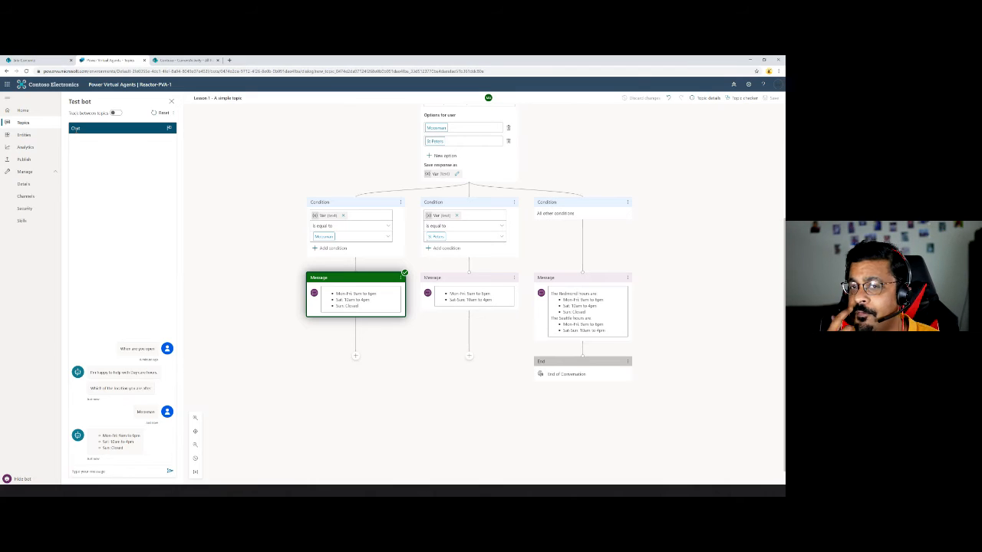
- Return to the topics list and start setting up suggested topics from online content
left_click(25, 123)
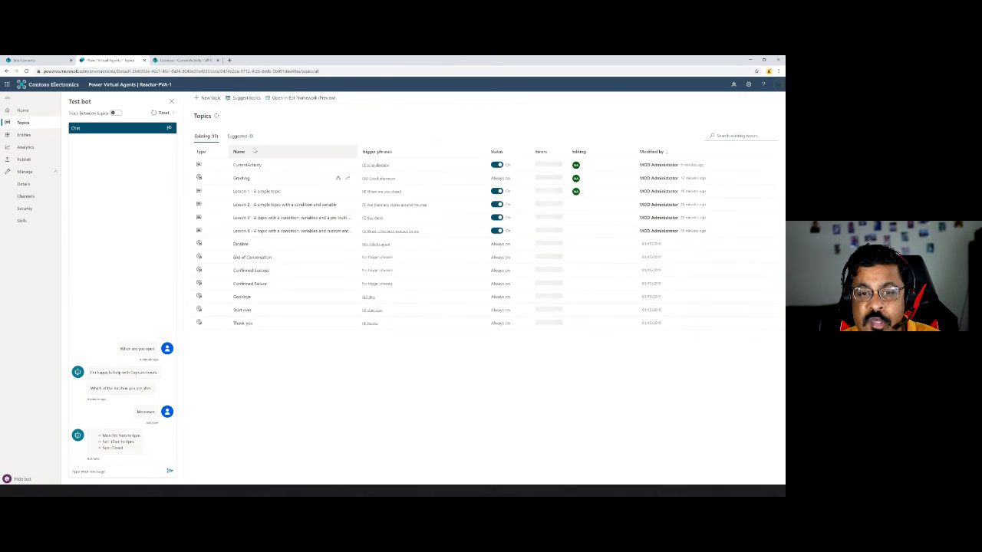
left_click(250, 136)
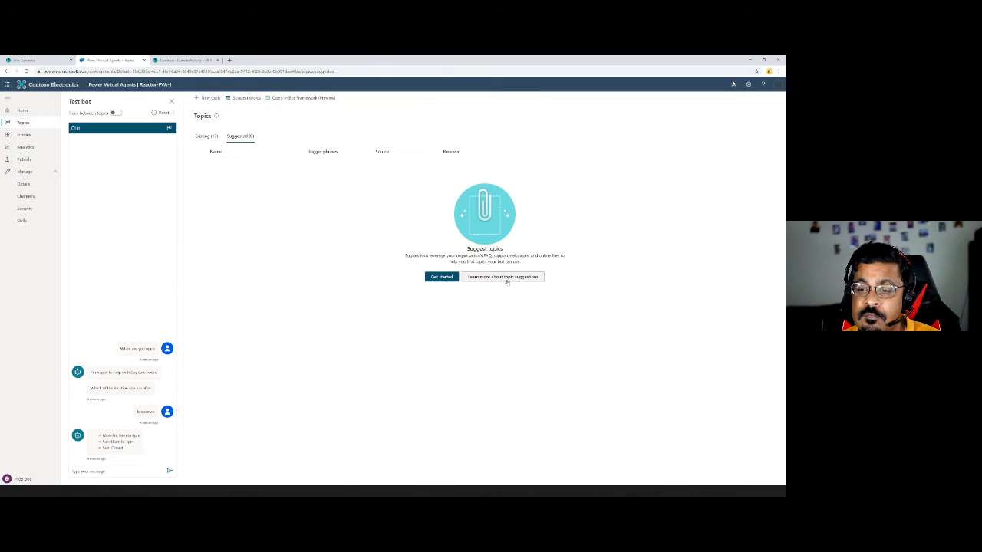
left_click(452, 281)
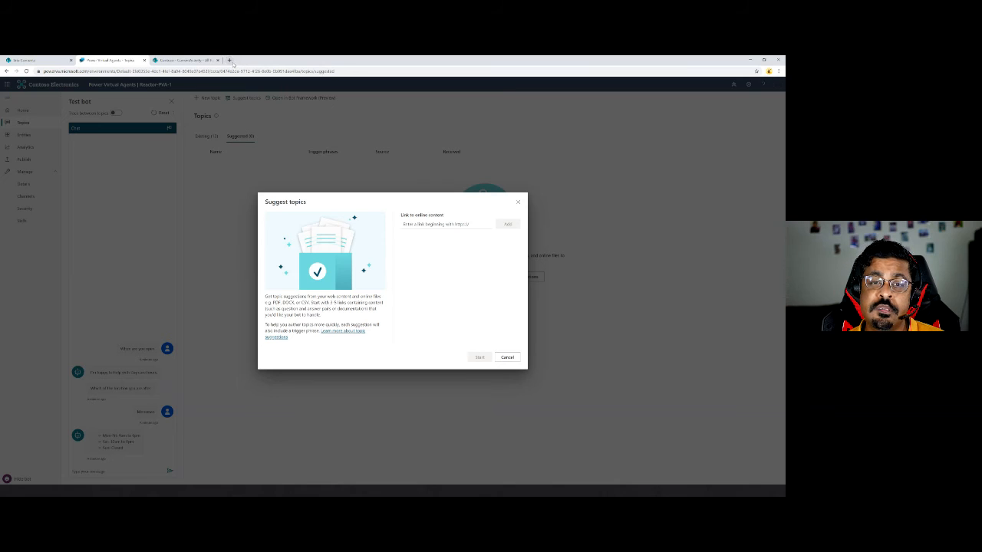
- Search the web for "faq microsoft" in a new browser tab to find an FAQ page
left_click(230, 60)
type("faq")
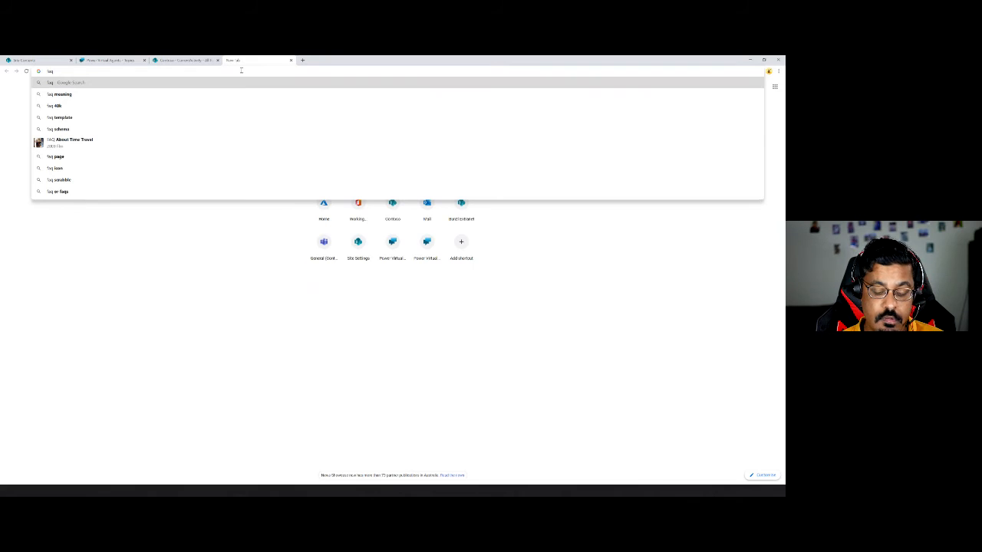
type(" microsoft")
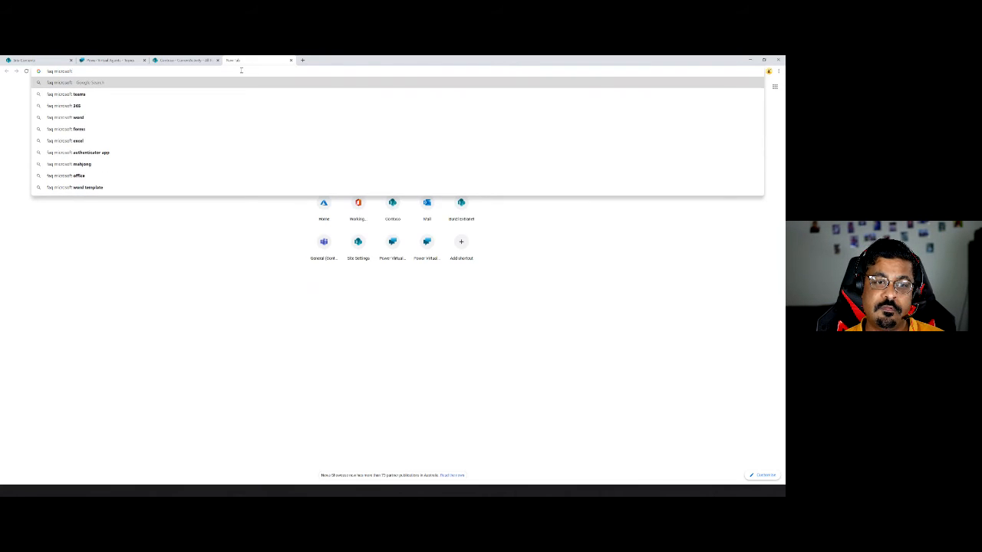
key("Return")
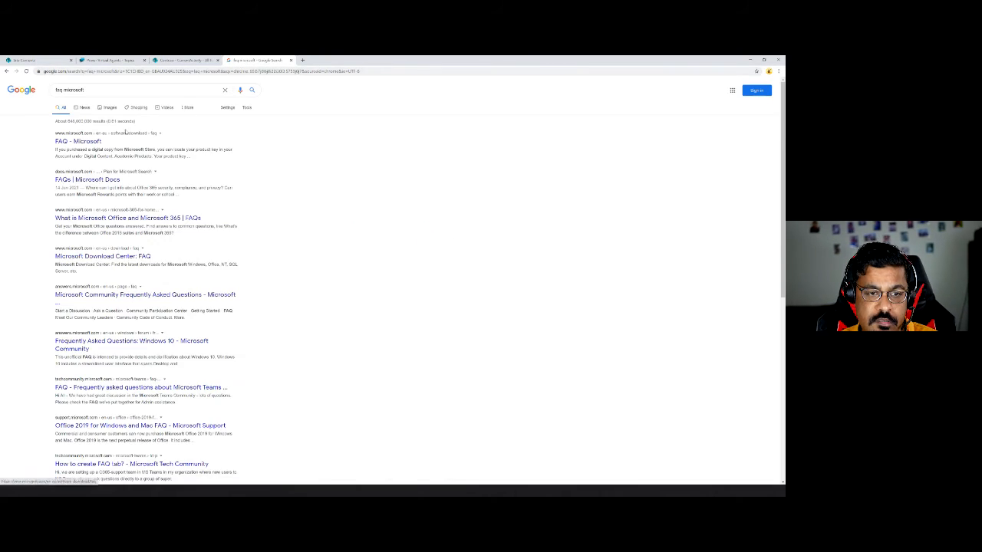
- Open the Microsoft Software Download FAQ result in a new tab and copy its web address
left_click(125, 133, "ctrl")
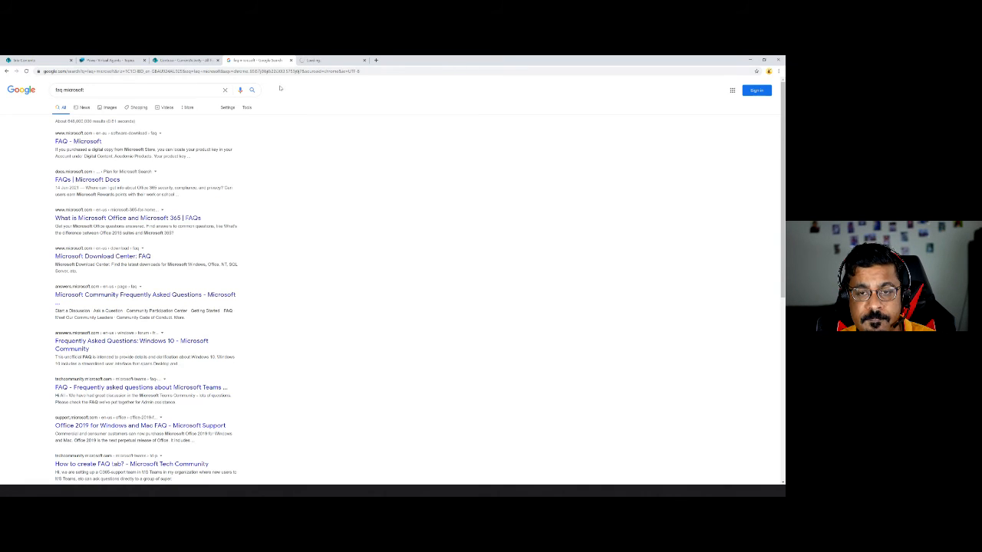
left_click(322, 60)
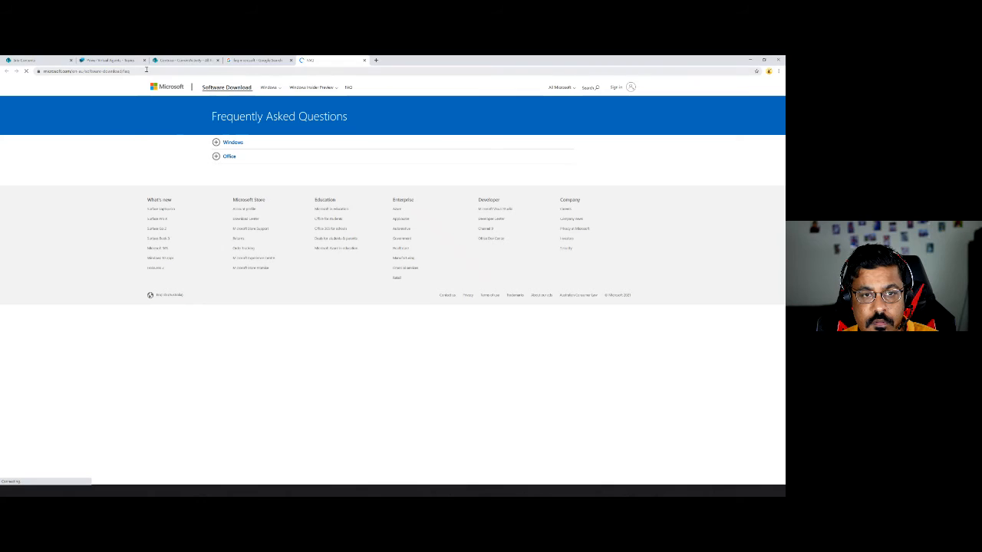
left_click(104, 70)
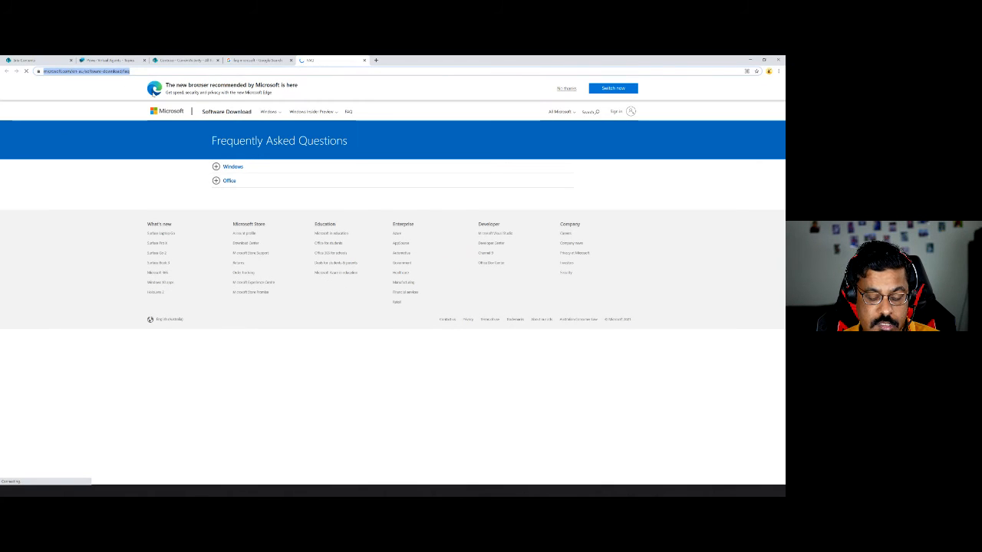
- Return to the Suggest topics dialog, add the copied FAQ address as online content, and start generating suggestions
left_click(184, 60)
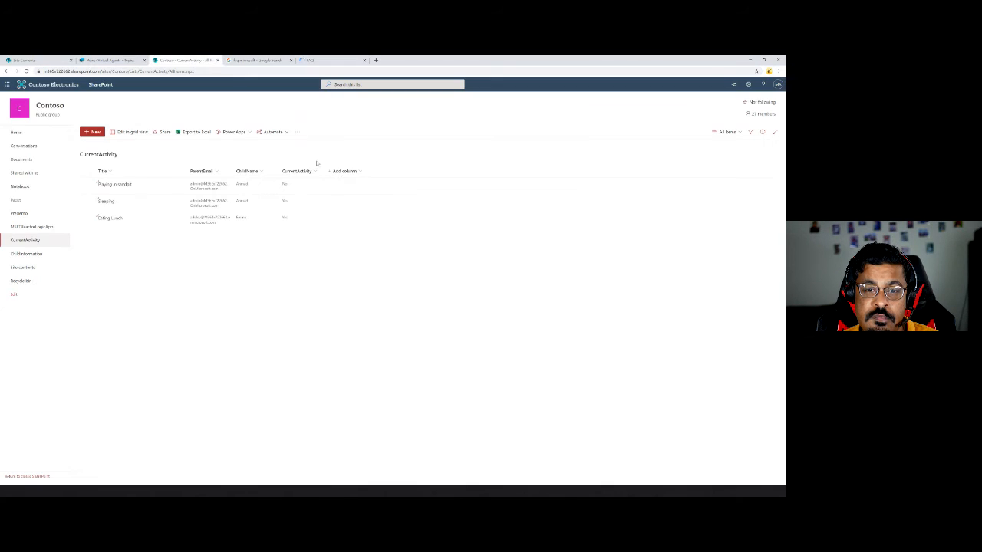
left_click(115, 61)
left_click(441, 227)
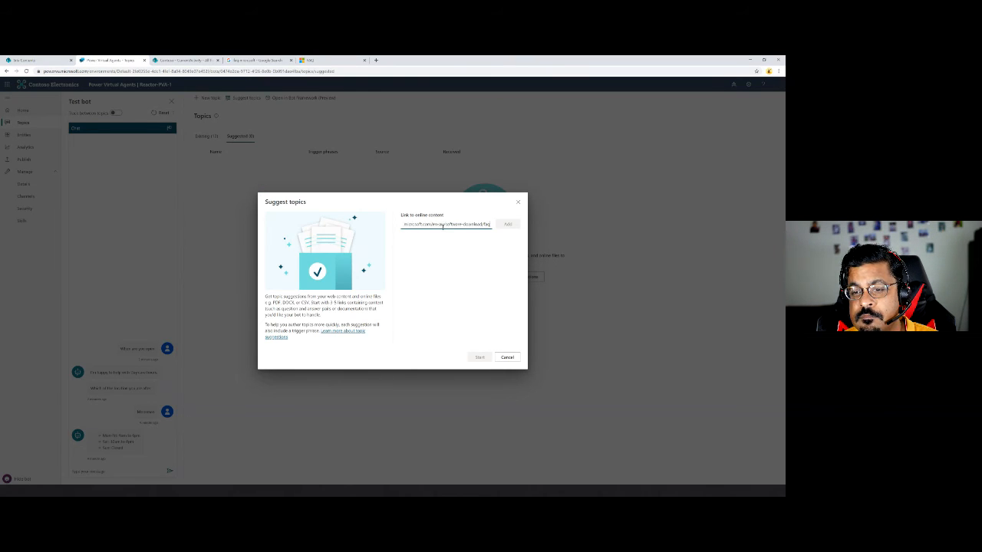
left_click(499, 226)
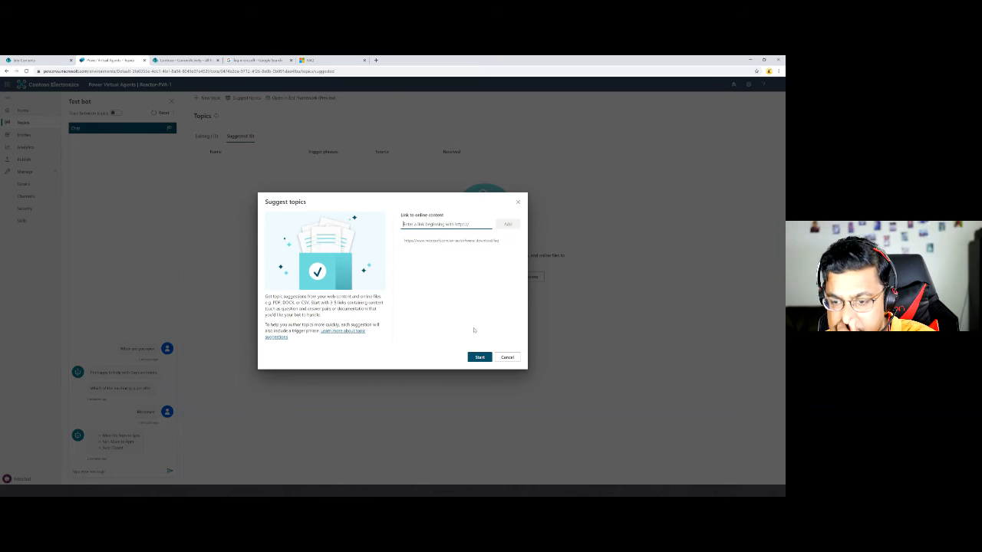
left_click(479, 356)
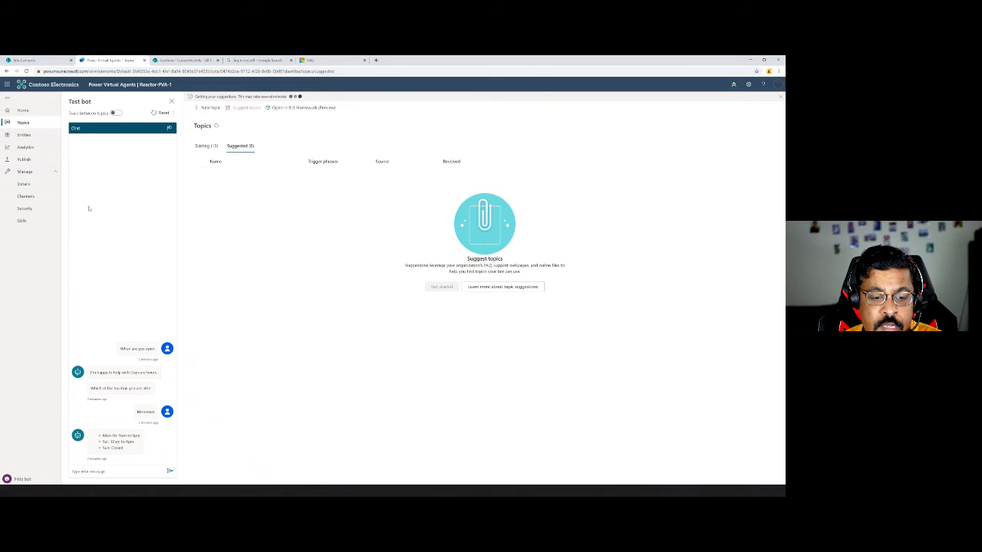
- Examine the bot's analytics, covering the Summary, Customer Satisfaction, Sessions and Billing reports
left_click(33, 150)
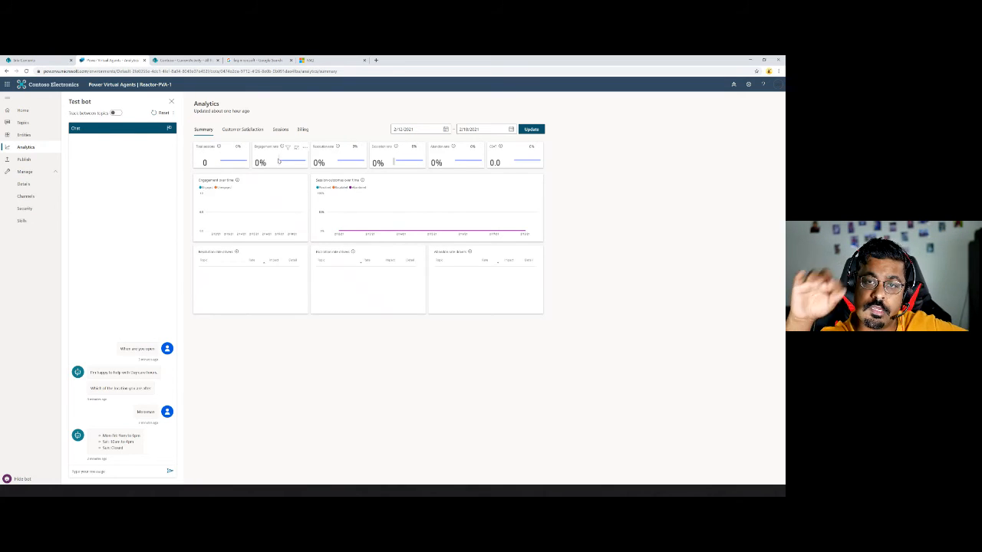
mouse_move(280, 160)
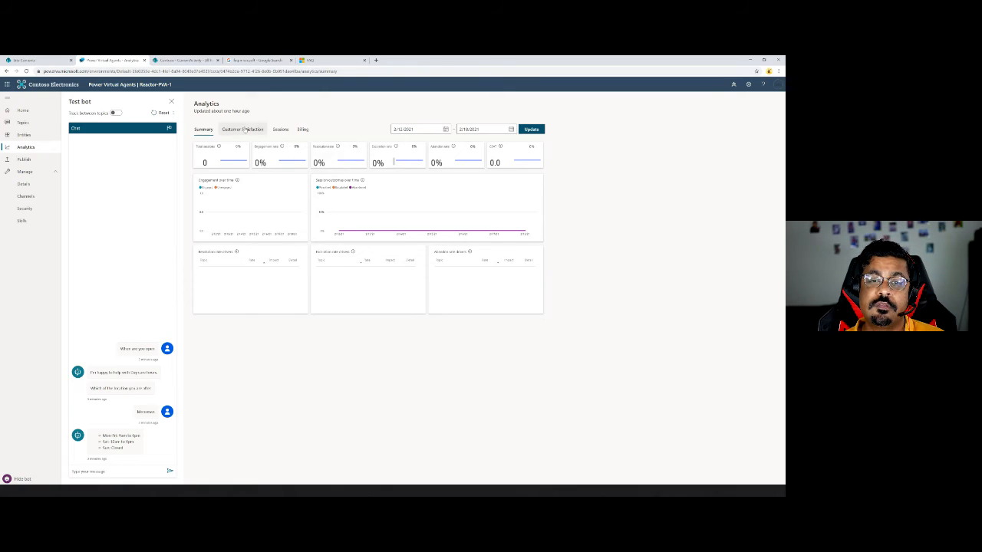
left_click(244, 130)
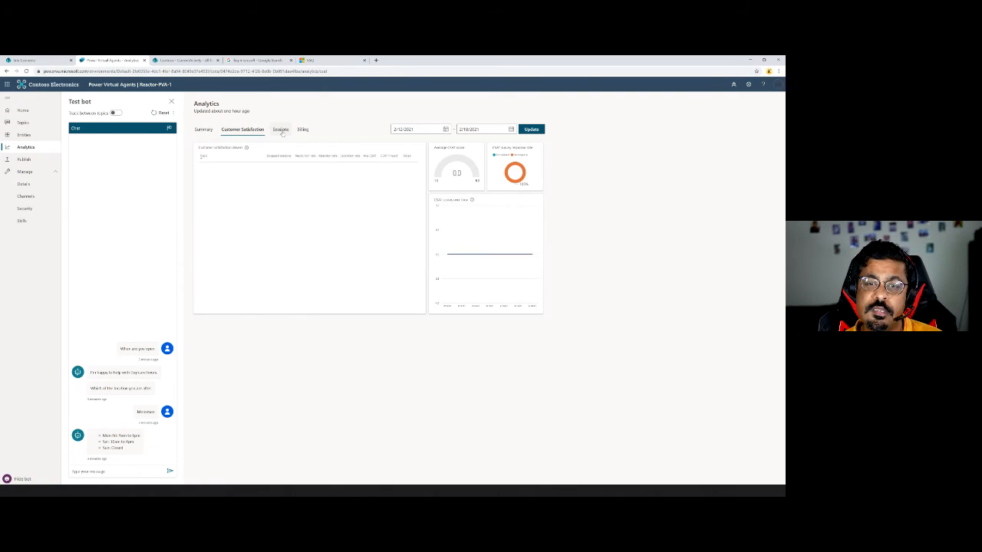
left_click(281, 129)
left_click(303, 129)
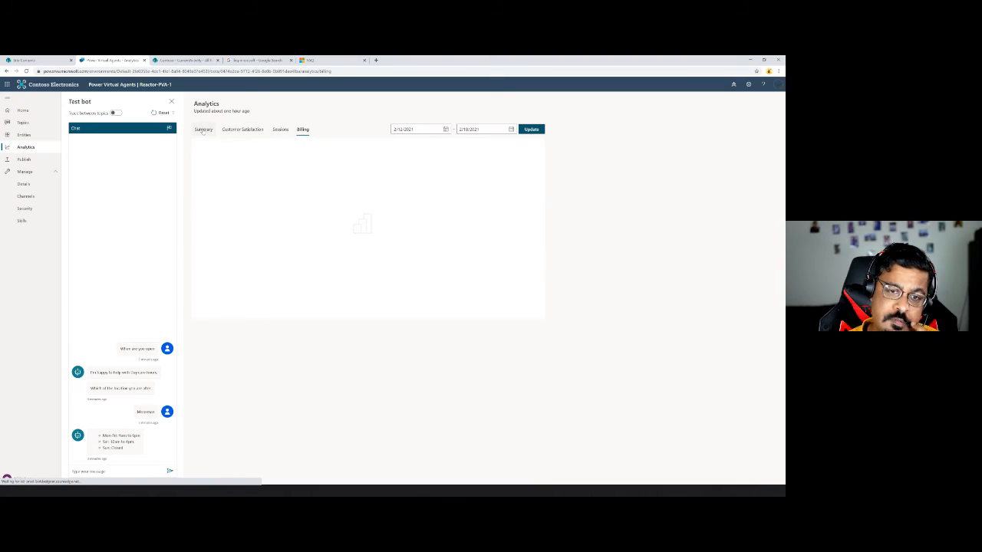
left_click(202, 130)
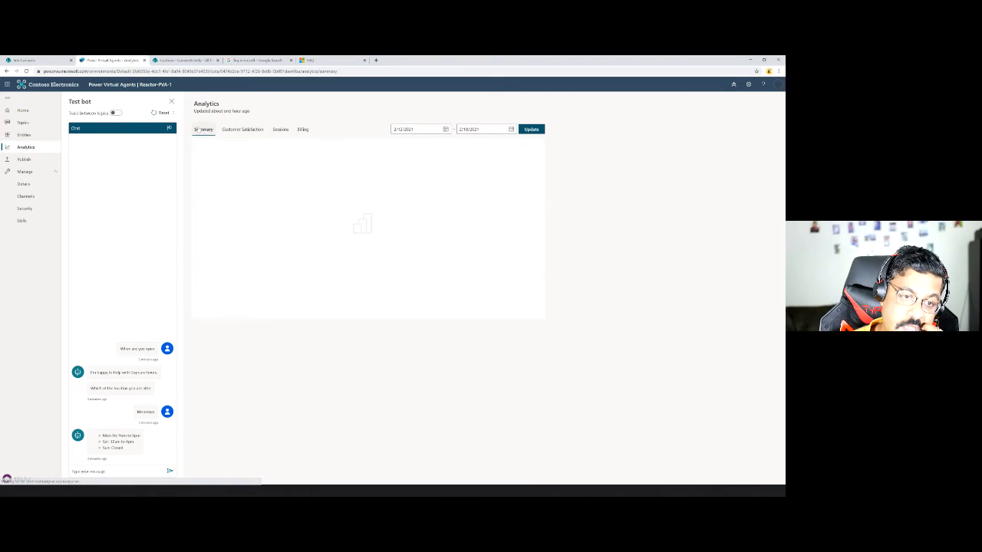
- Select the first six suggested topics, from finding the Windows product key to Windows pre-installed on a device, and add them to the existing topics
left_click(18, 124)
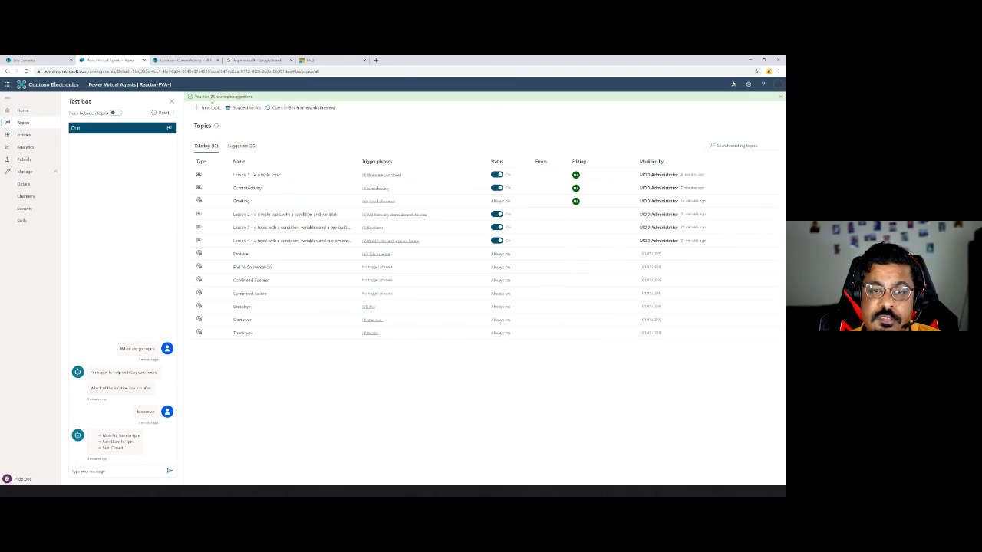
left_click(242, 145)
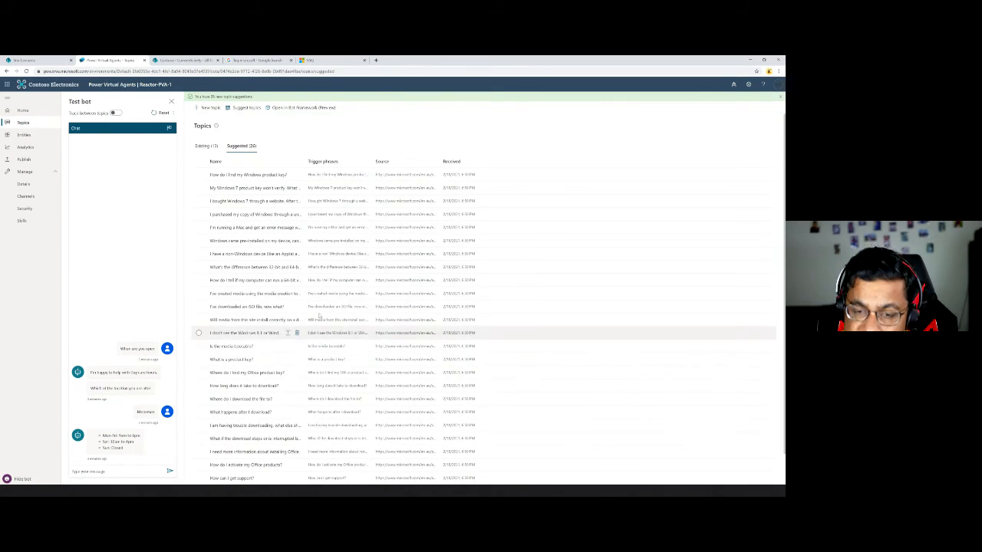
left_click(198, 175)
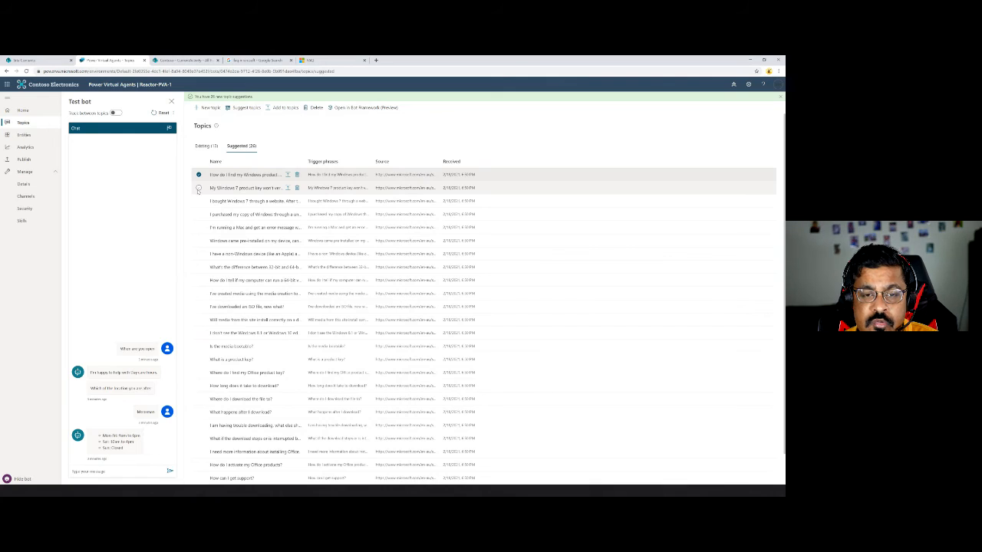
left_click(198, 188)
left_click(198, 201)
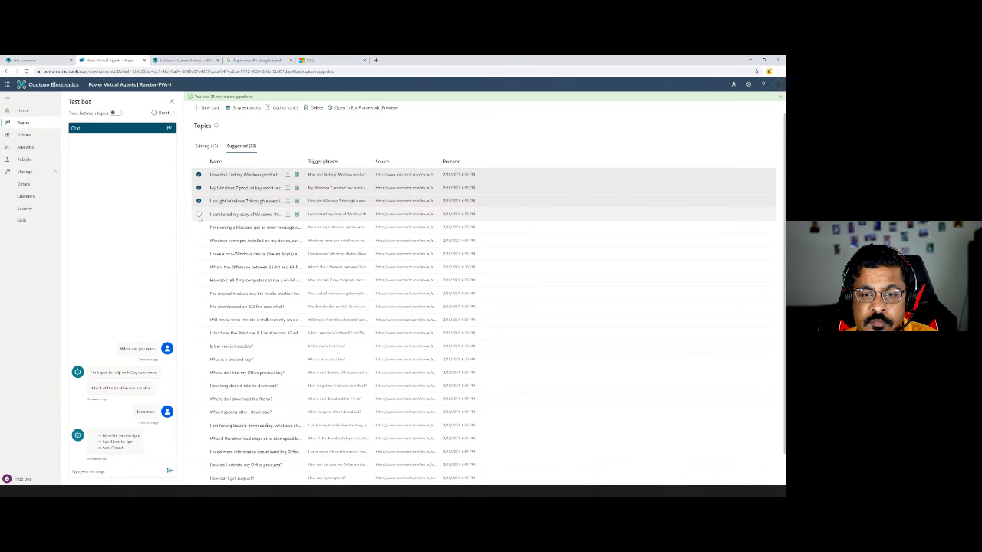
left_click(198, 214)
left_click(198, 227)
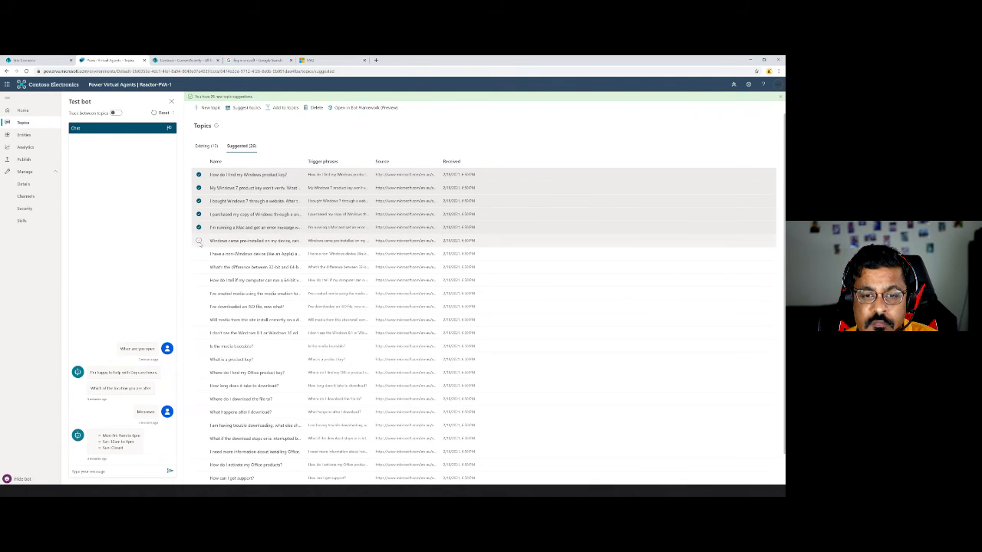
left_click(198, 240)
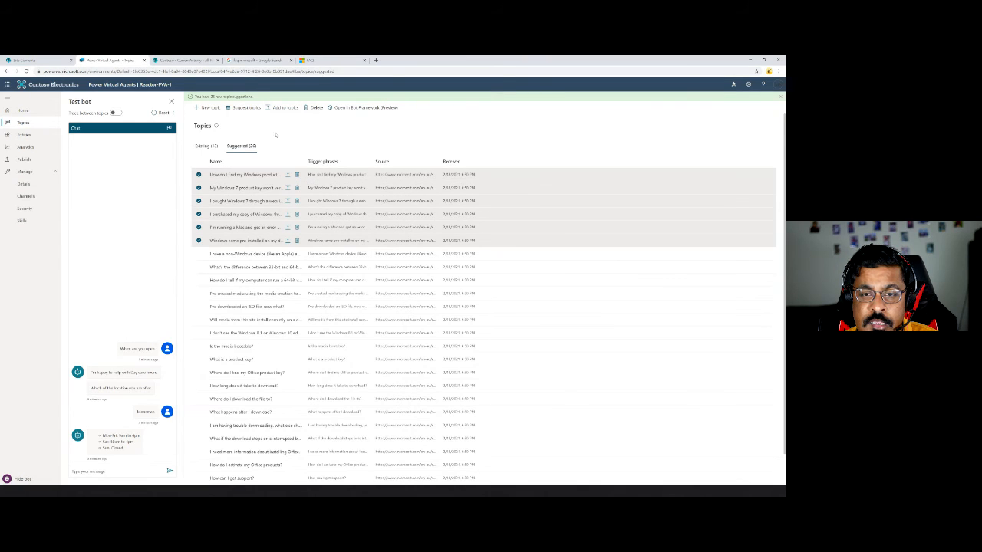
left_click(286, 108)
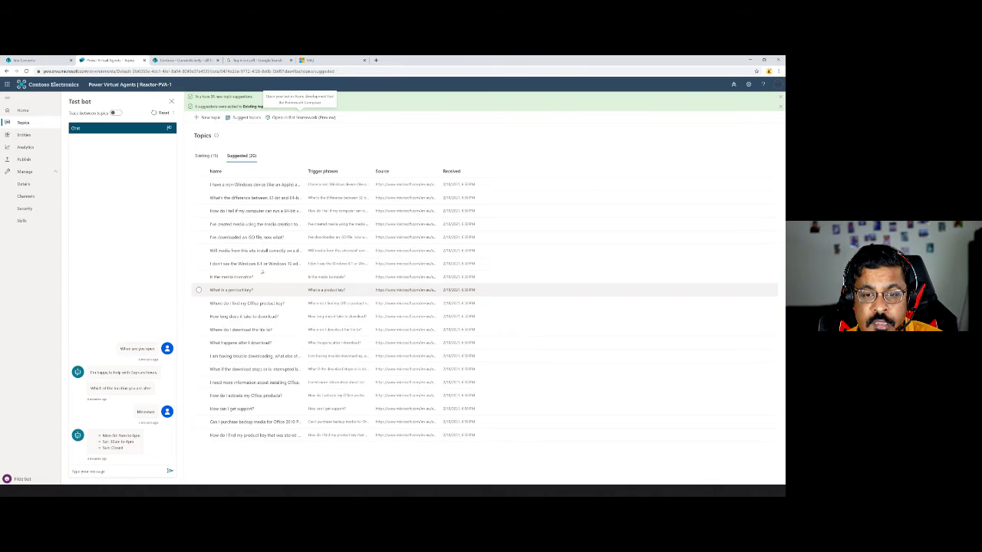
- Preview the suggestion "I've downloaded an ISO file, now what?", copy its trigger phrase, and add it to the topics
left_click(258, 239)
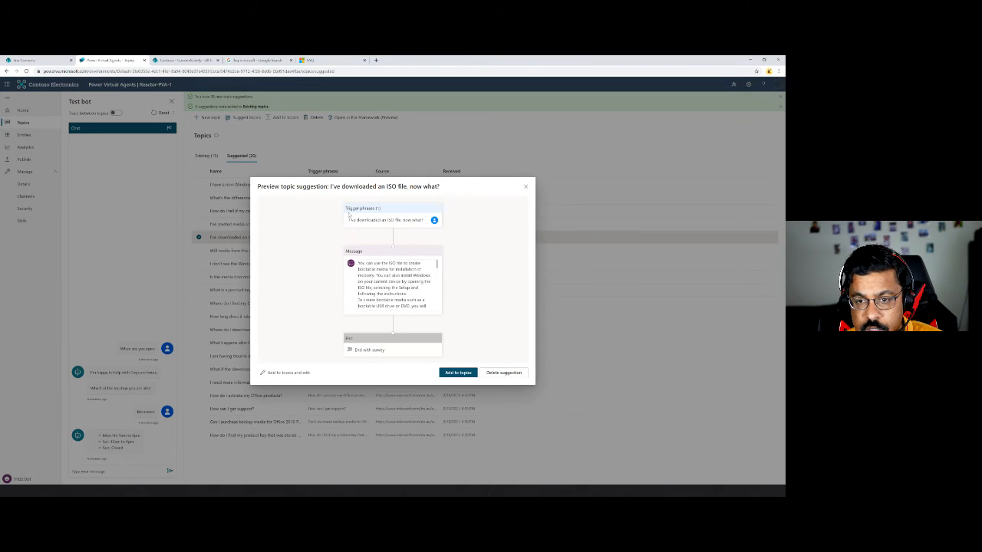
left_click_drag(424, 222, 347, 222)
triple_click(349, 221)
key("ctrl+c")
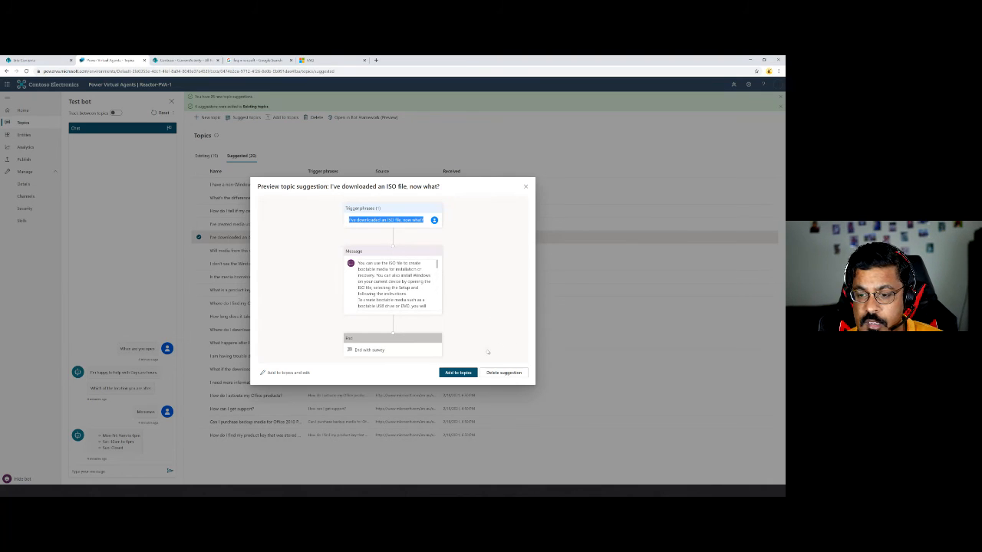
left_click(467, 373)
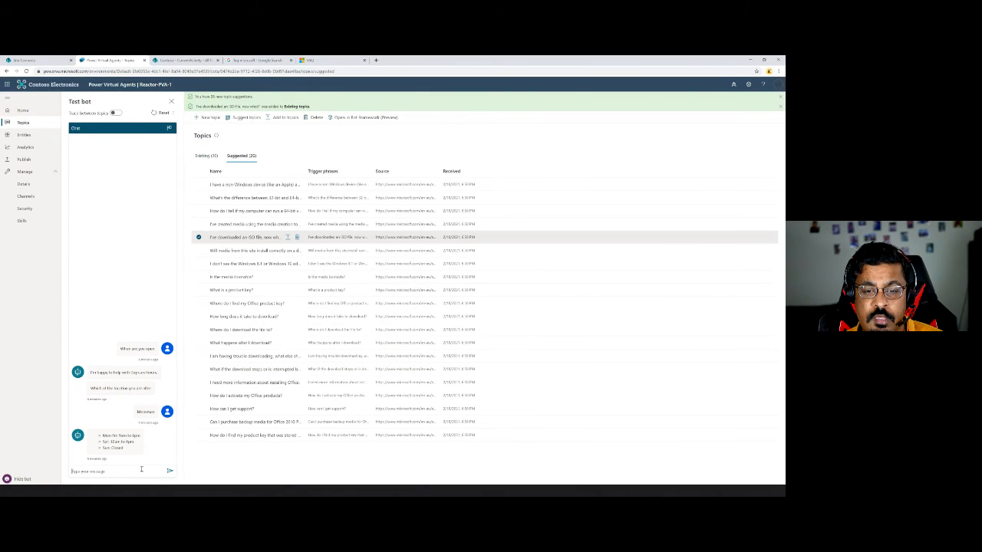
- Test the bot by sending the copied phrase "I've downloaded an ISO file, now what?" twice
key("ctrl+v")
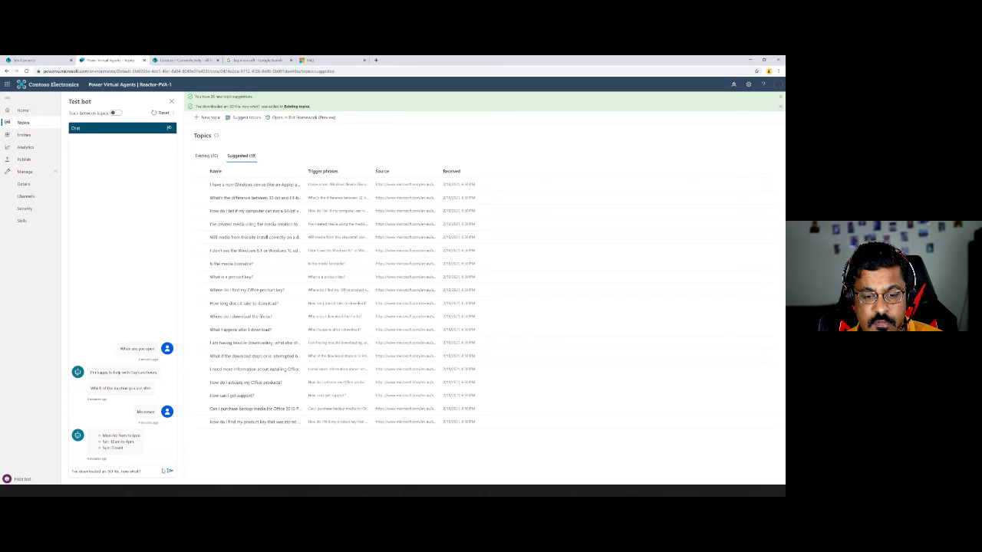
left_click(169, 471)
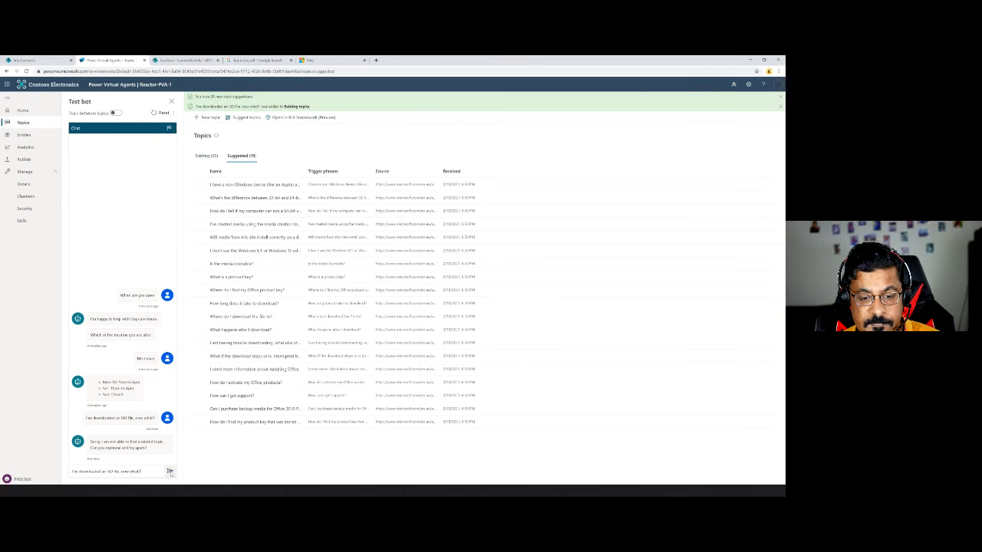
left_click(171, 472)
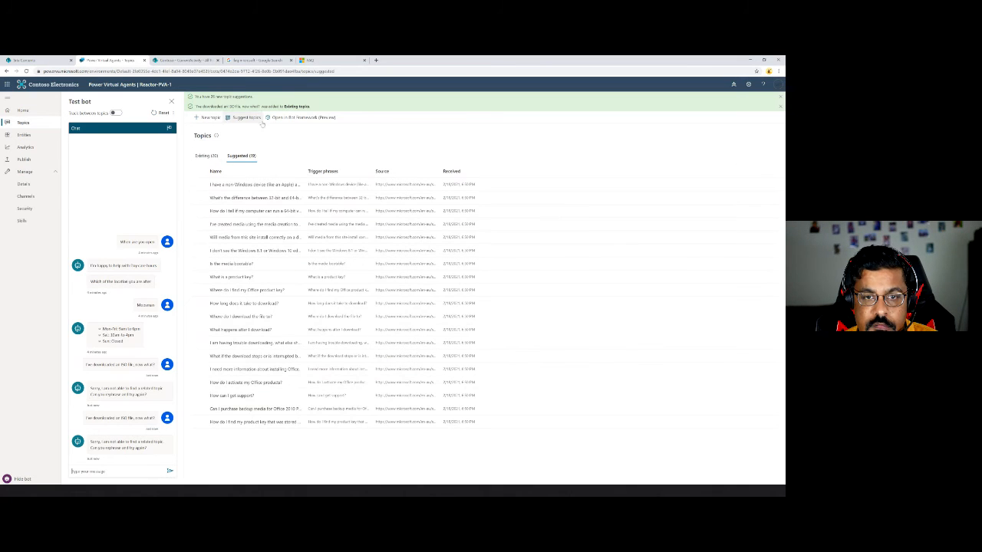
- Turn on all seven newly added FAQ topics in the existing topics list
left_click(206, 156)
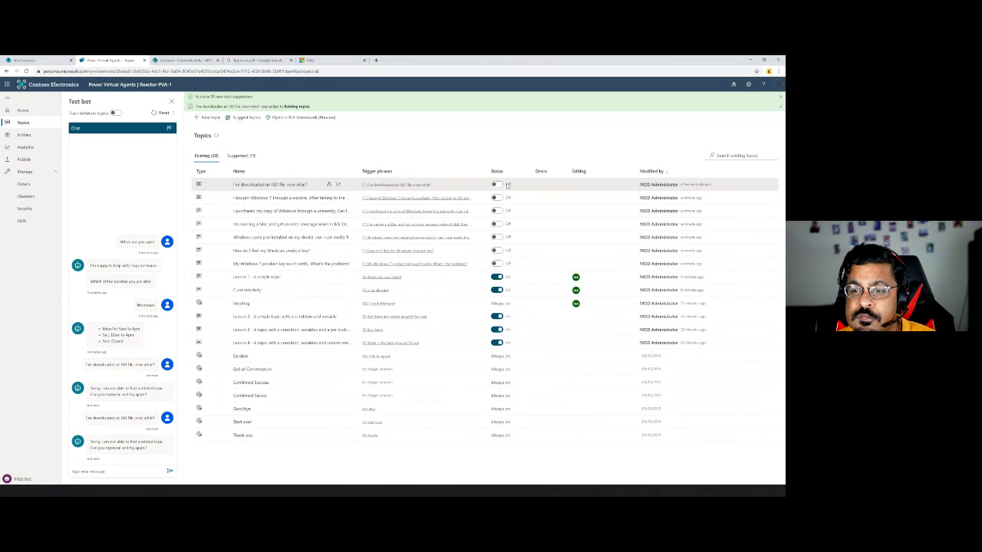
left_click(502, 184)
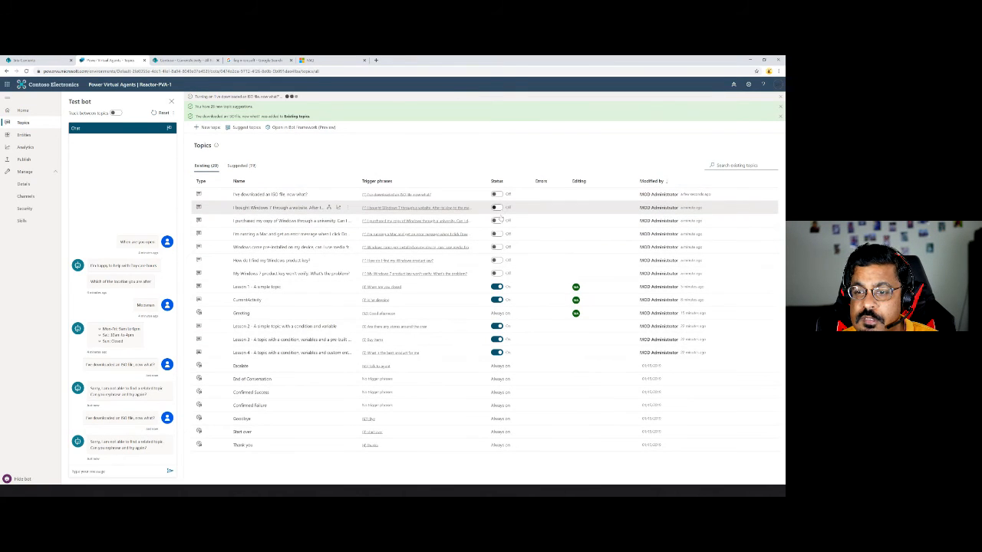
left_click(497, 221)
left_click(500, 234)
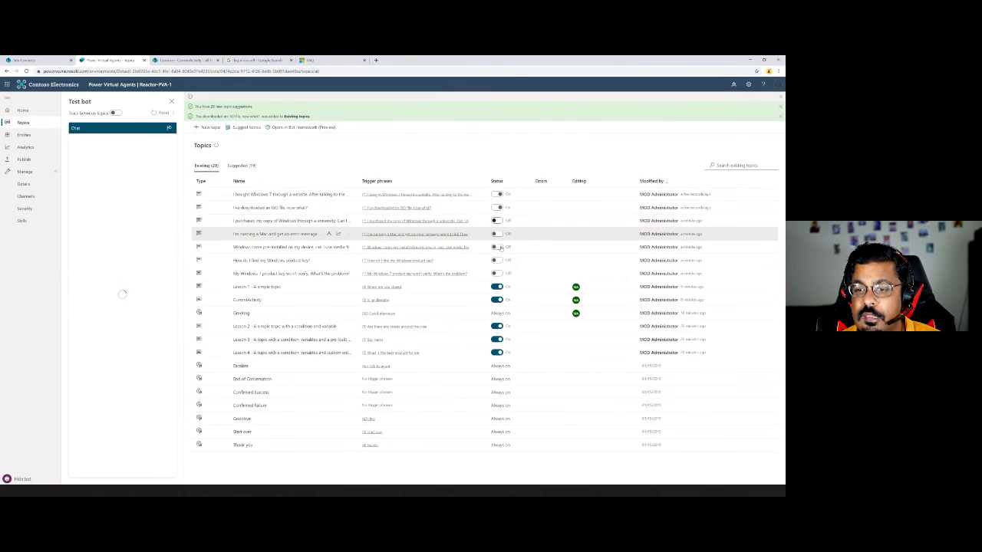
left_click(502, 247)
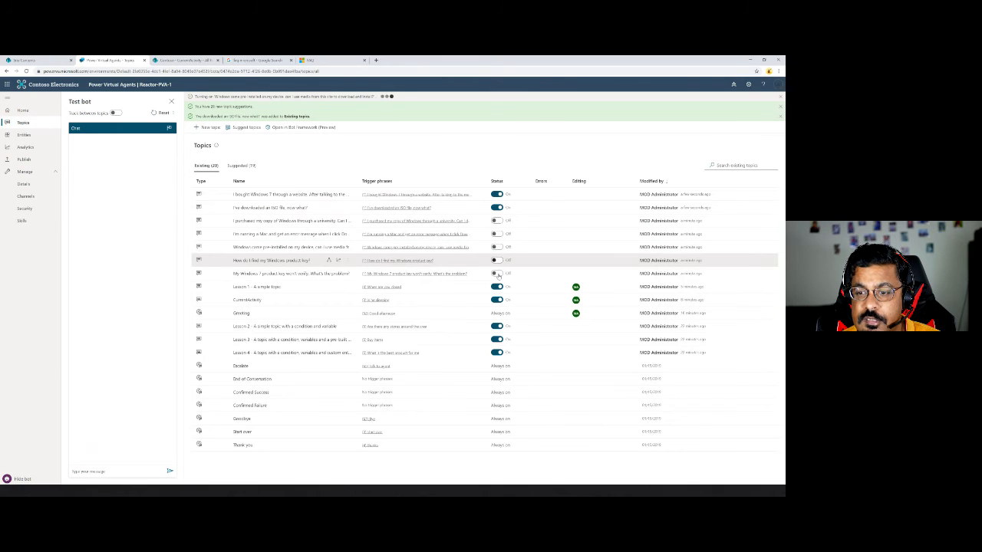
left_click(497, 274)
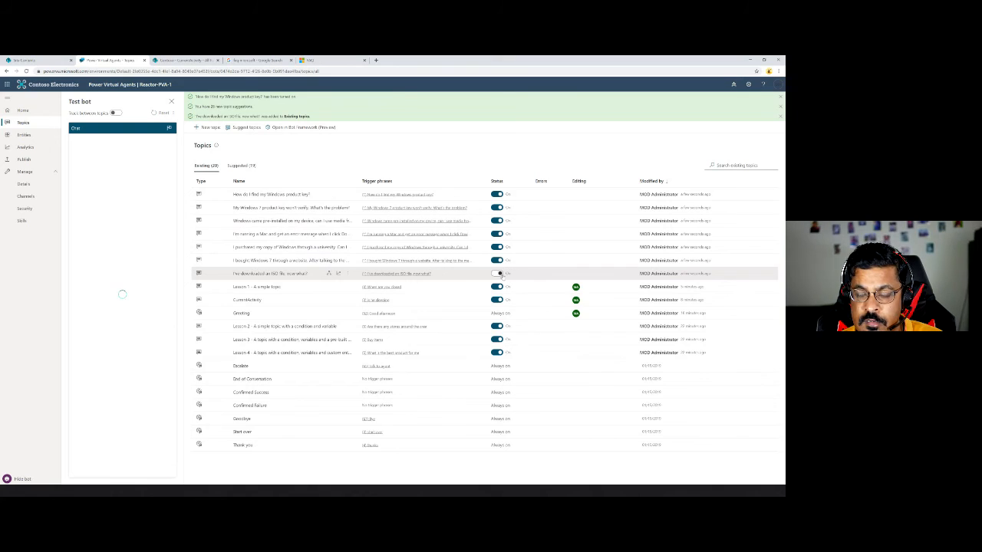
left_click(497, 274)
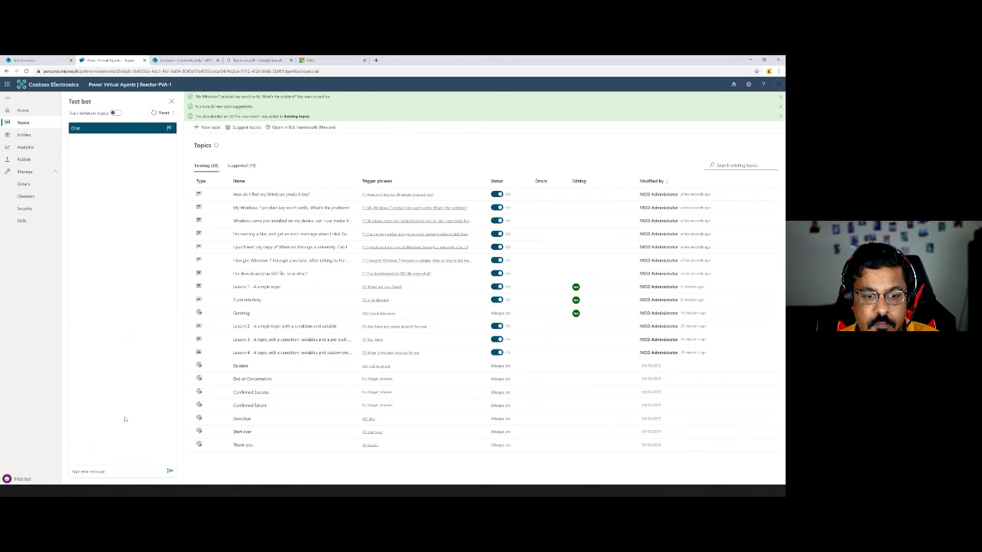
- Retest the bot with "I've downloaded an ISO file, now what?" and read through its reply
left_click(108, 471)
key("ctrl+v")
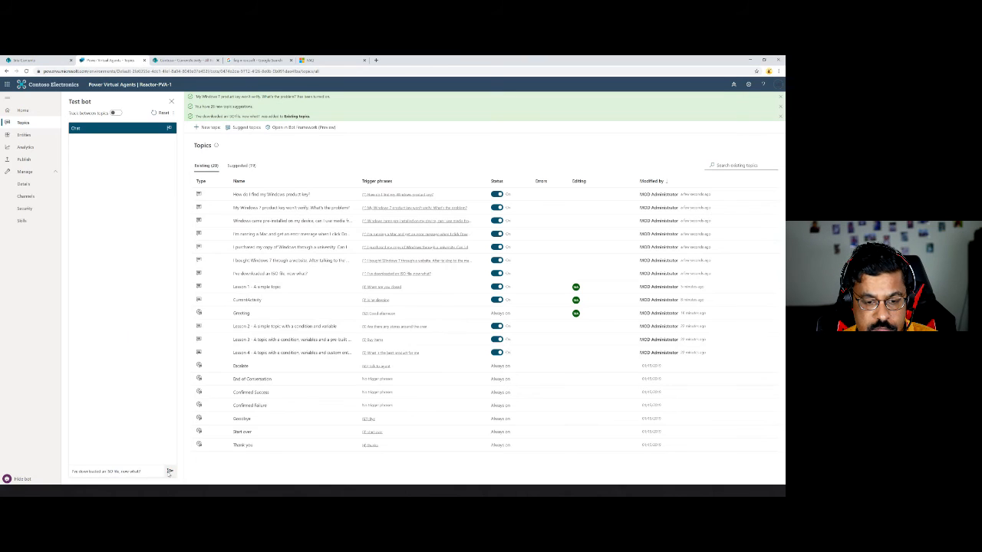
left_click(169, 471)
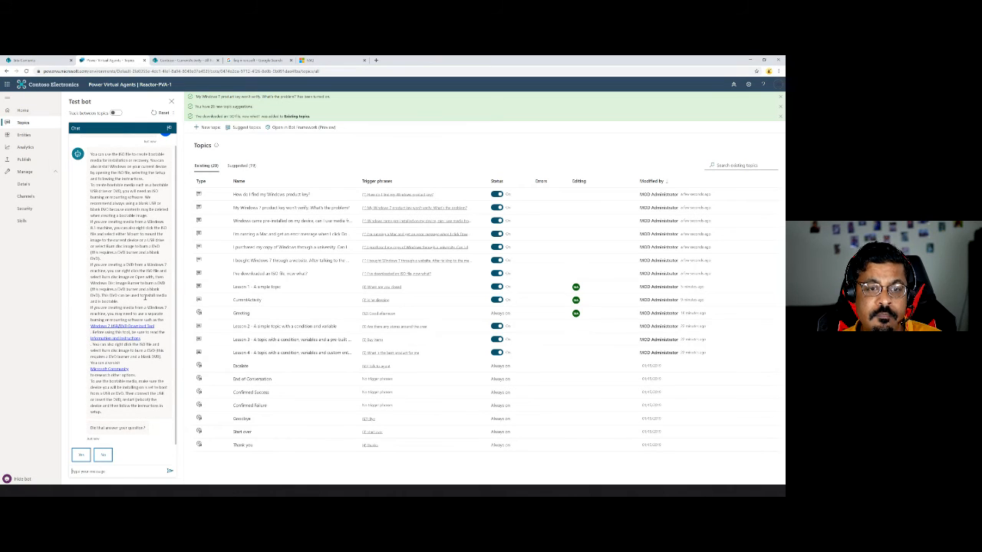
scroll(123, 259, "up", 1)
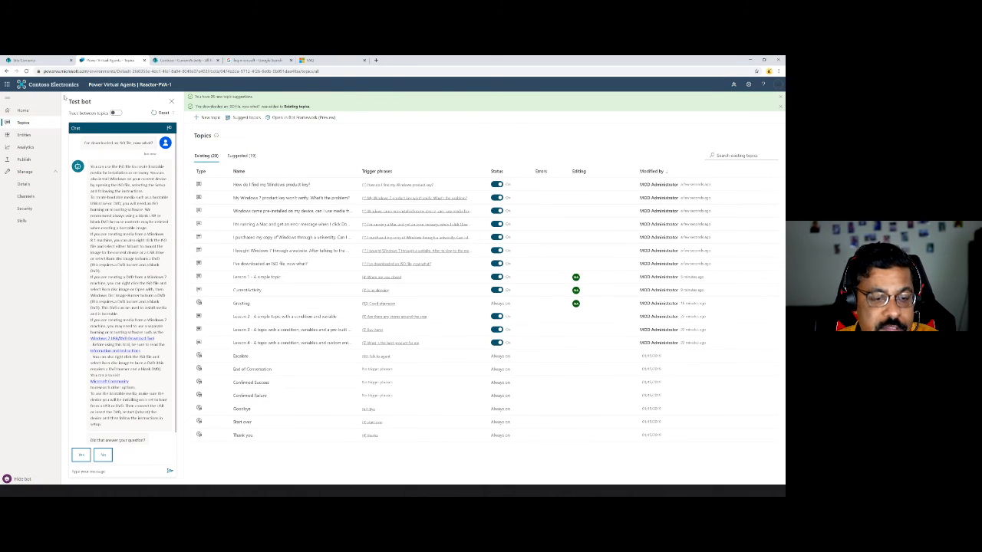
- Turn on the Microsoft Teams channel for the bot
left_click(25, 197)
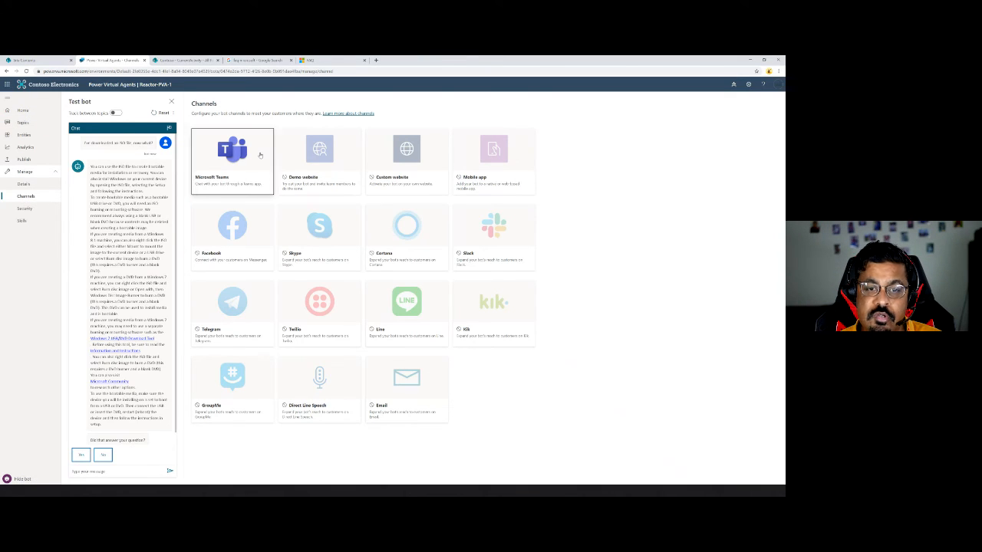
left_click(260, 156)
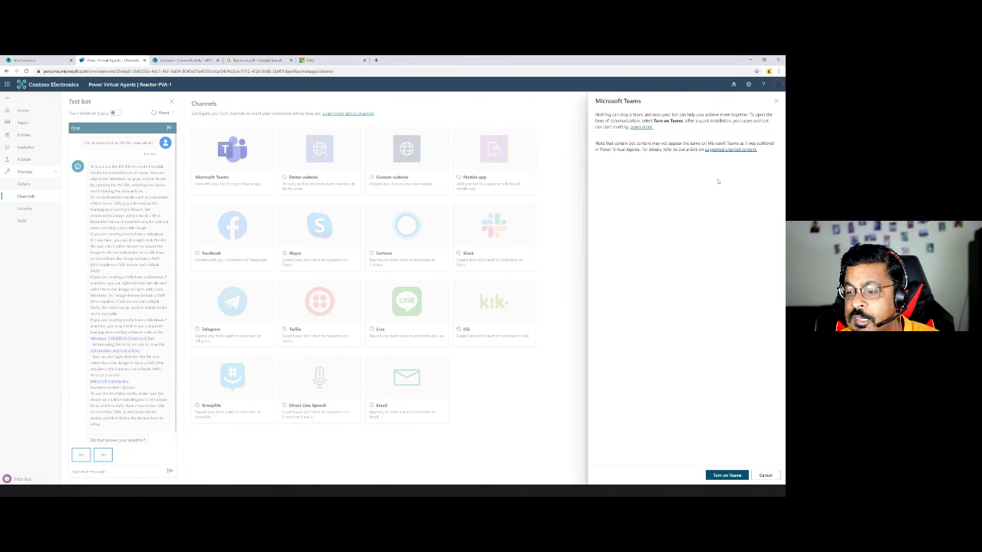
left_click(727, 475)
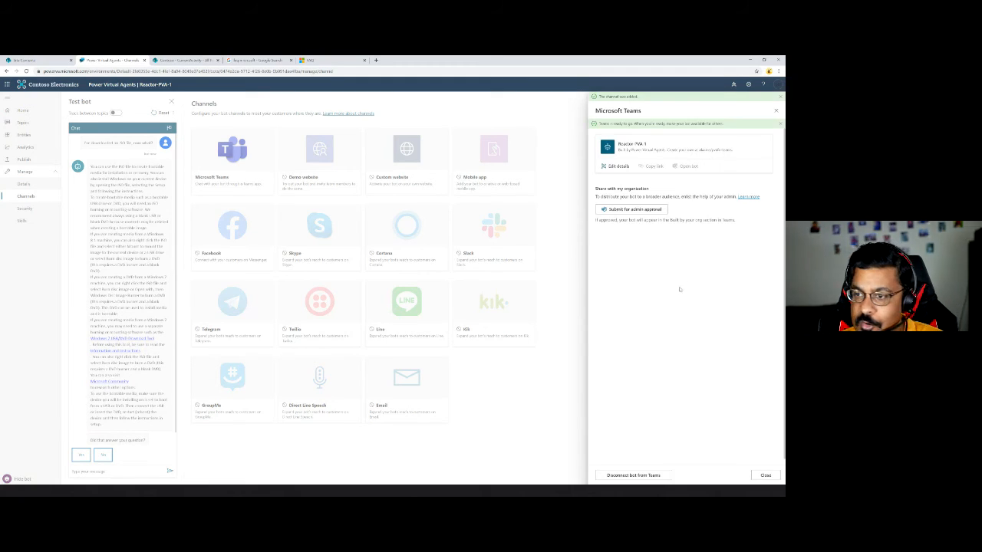
- Submit the bot for admin approval in Teams with its default details and agree to give everyone in the organization access
left_click(658, 209)
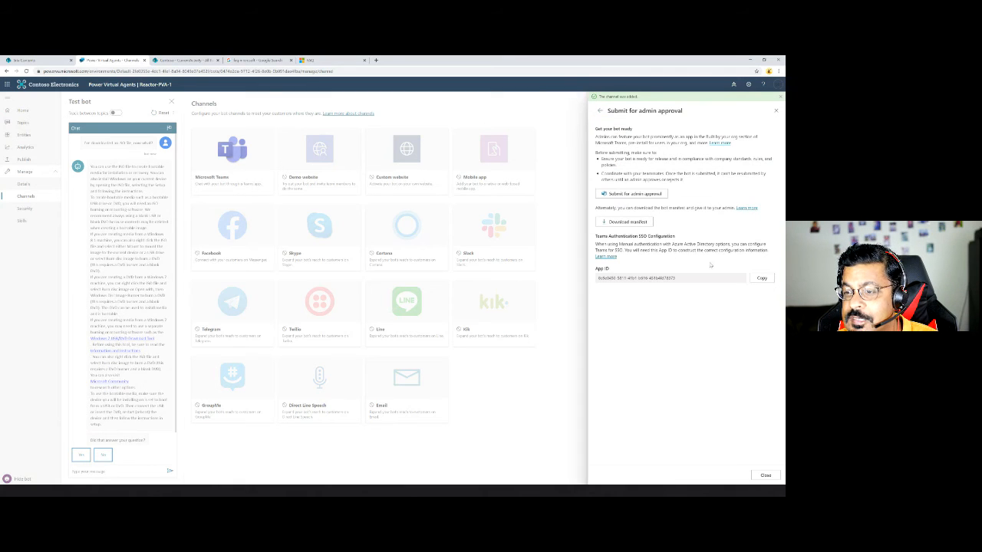
left_click(636, 195)
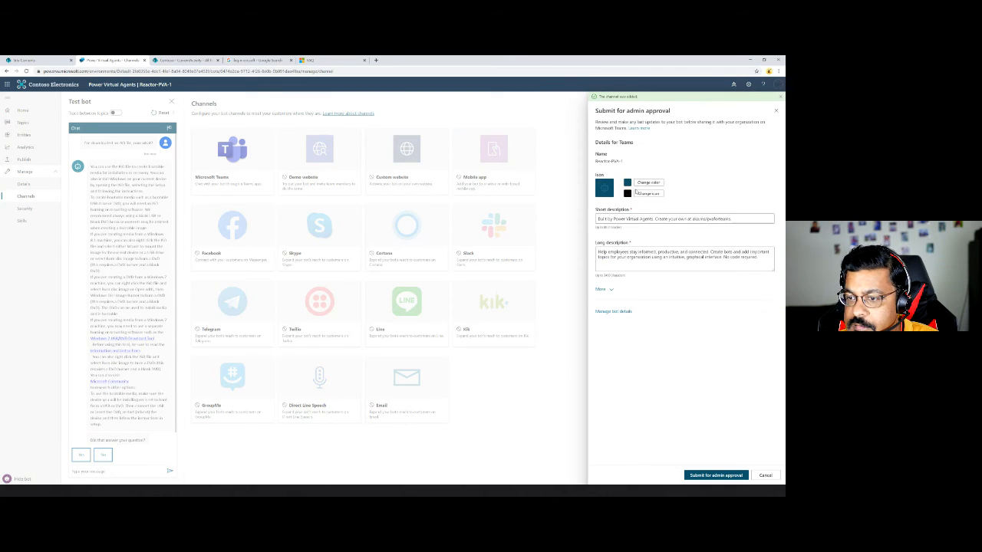
left_click(706, 477)
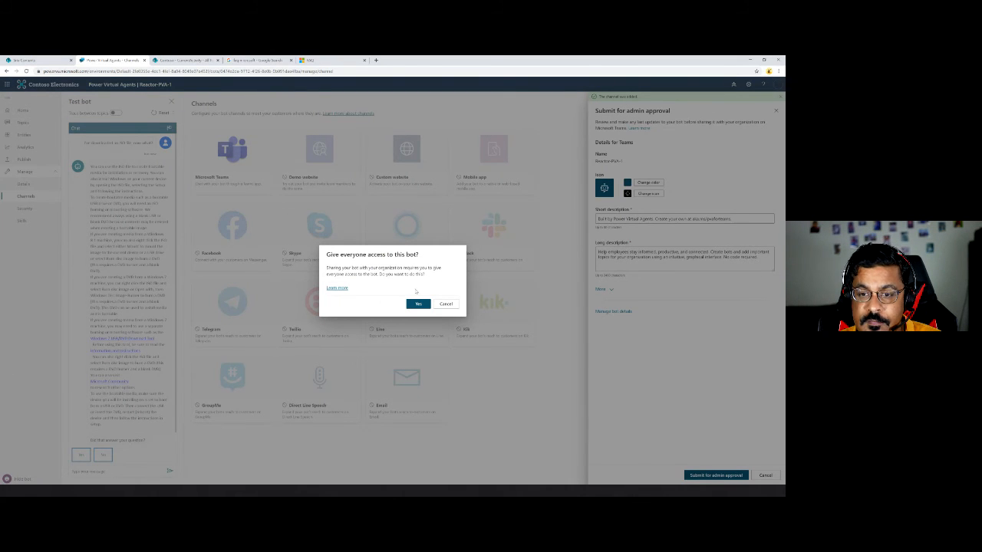
left_click(418, 303)
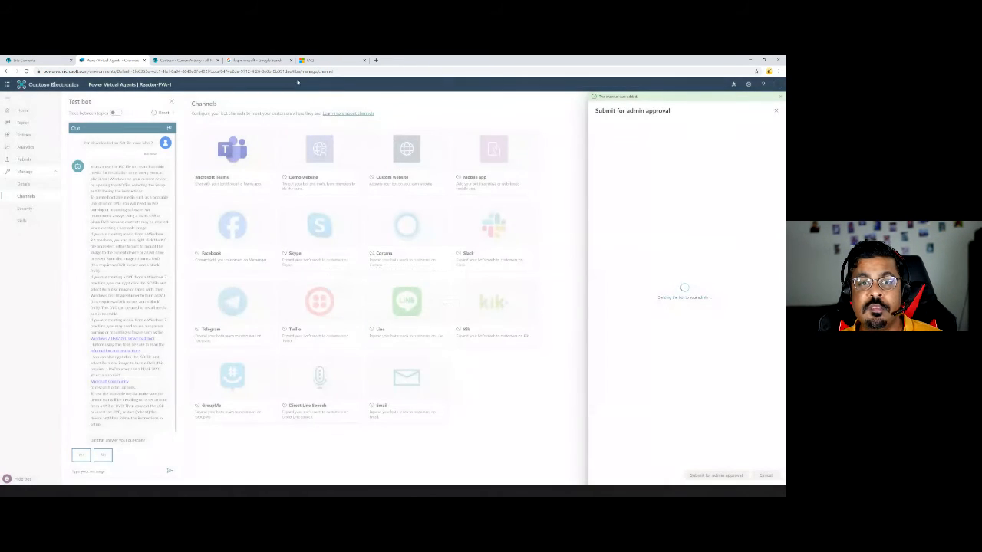
- In a new browser tab, go through Office home to the Microsoft 365 admin center and open the Microsoft Teams admin center
left_click(375, 60)
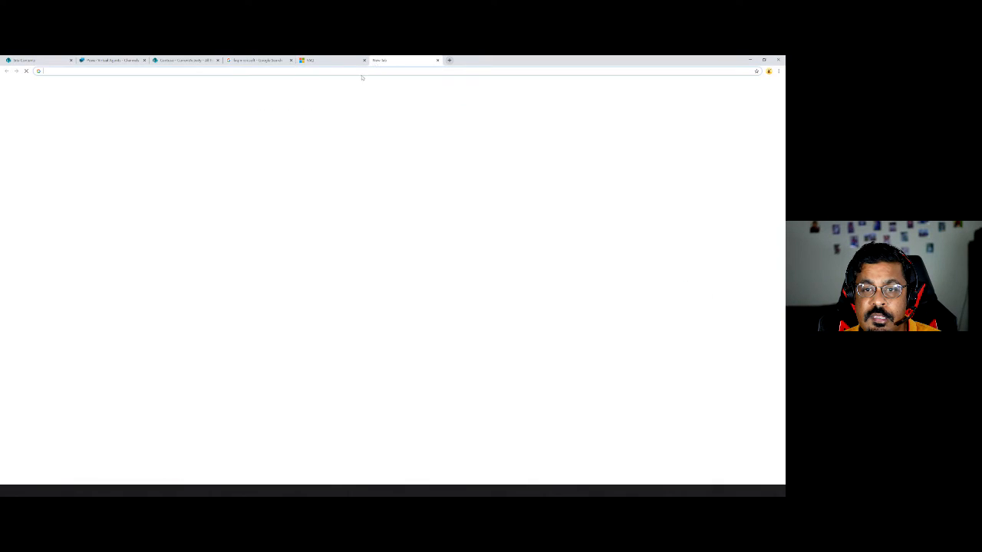
left_click(369, 198)
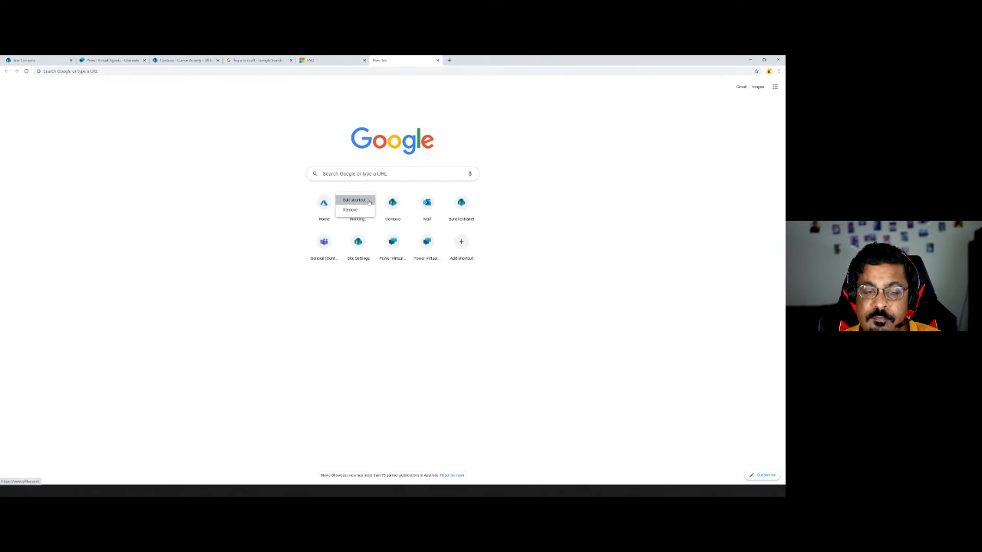
left_click(277, 231)
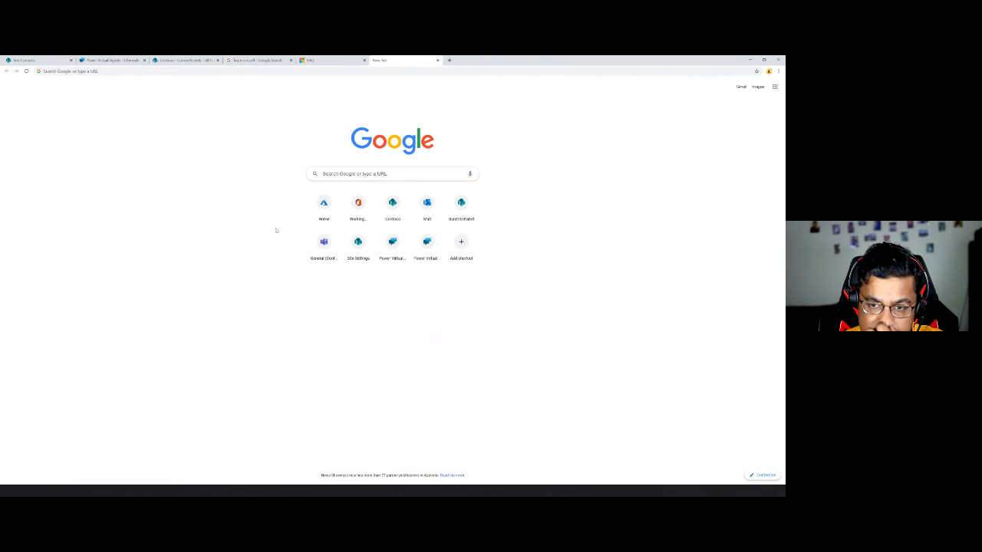
left_click(358, 204)
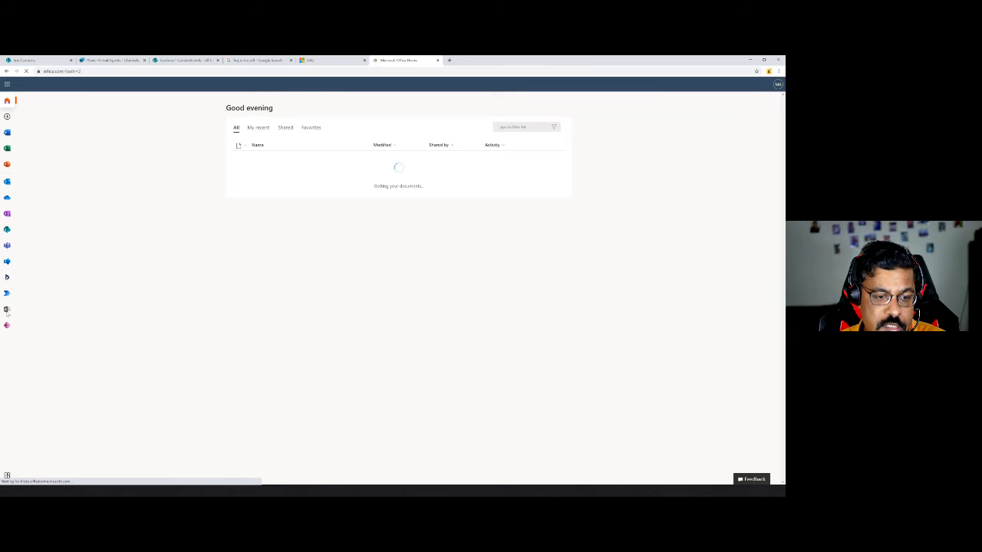
left_click(7, 310)
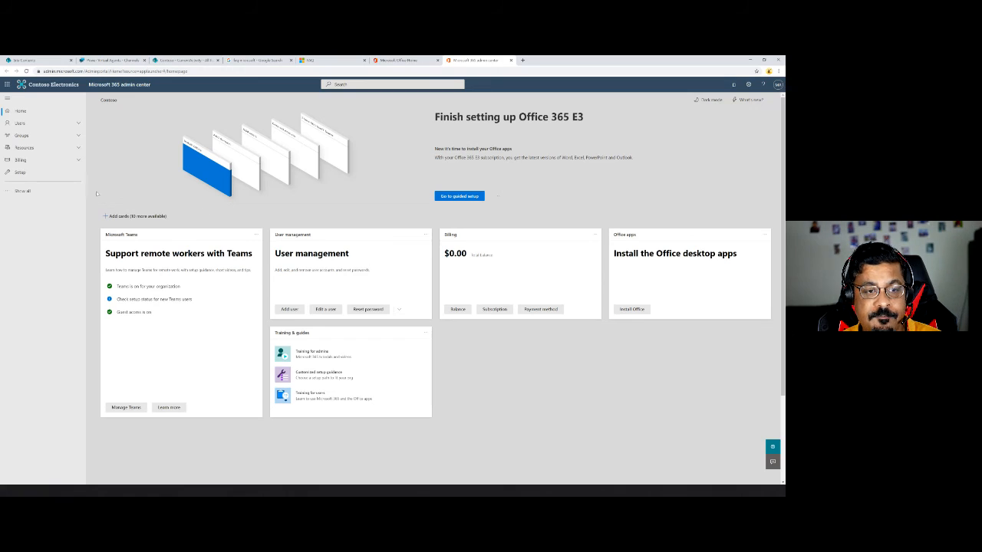
left_click(14, 197)
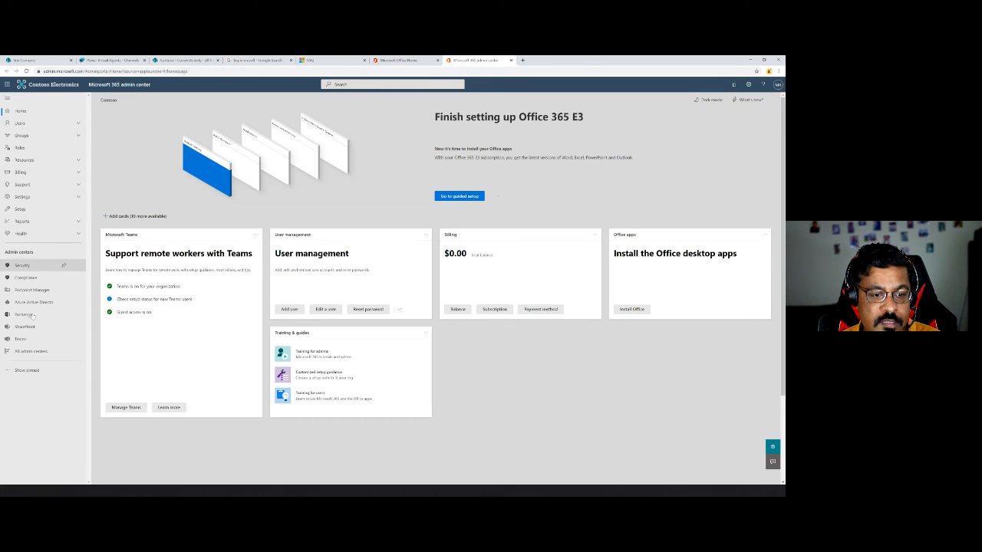
left_click(24, 339)
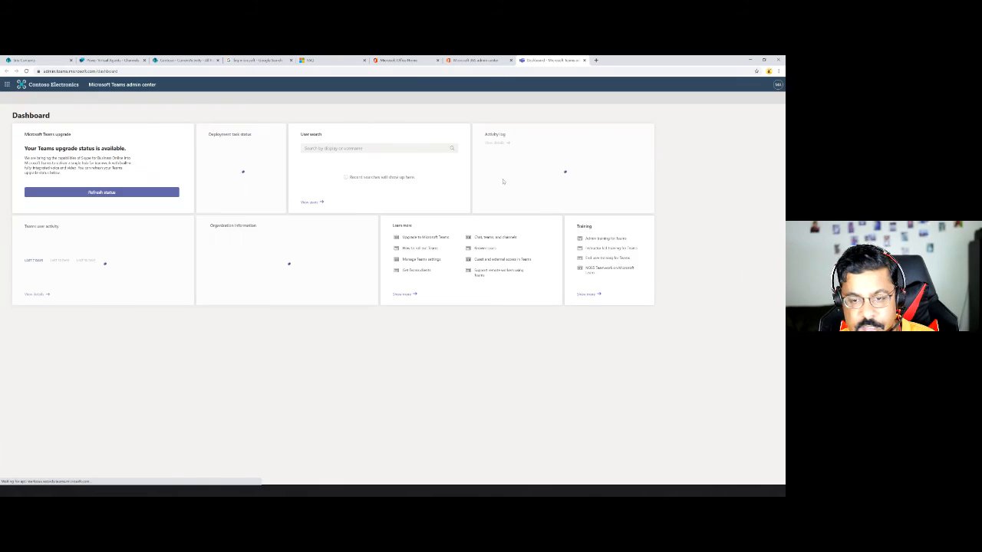
- Open the organization's Teams app management list and search it for "reactor"
left_click(36, 197)
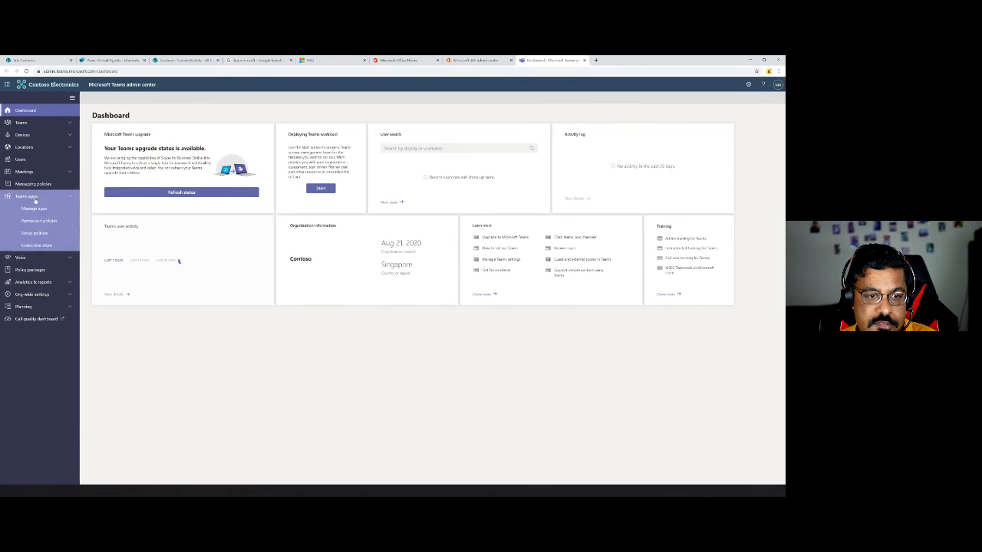
left_click(36, 210)
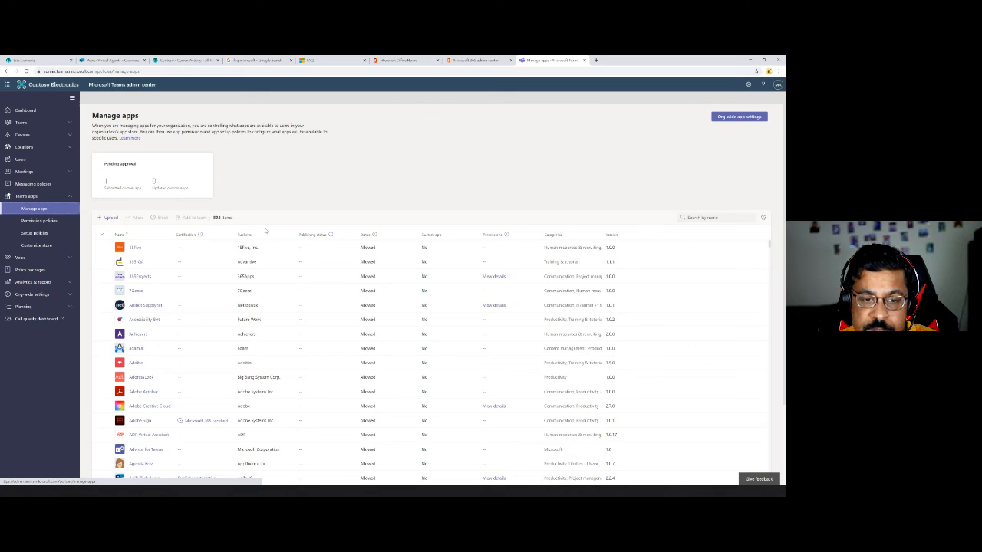
left_click(732, 219)
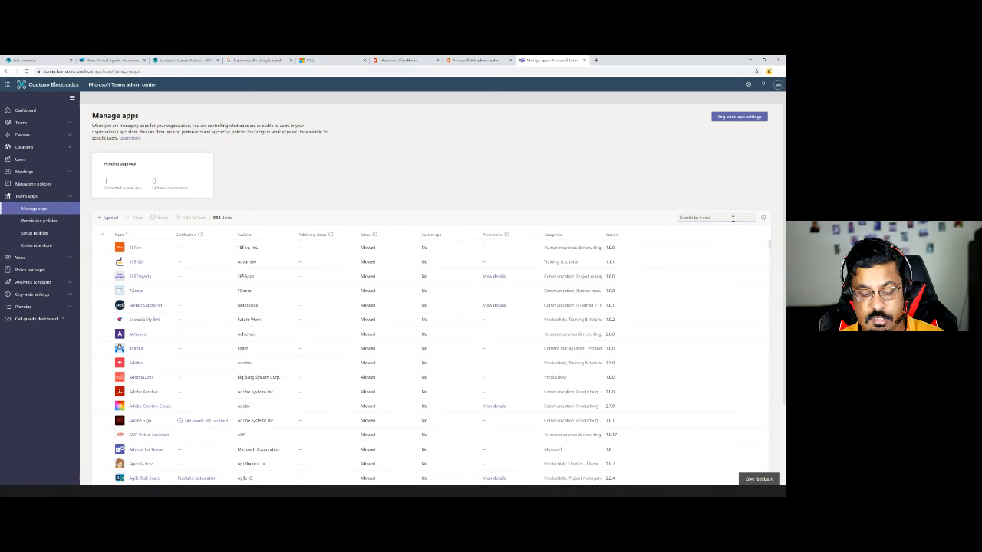
type("masor")
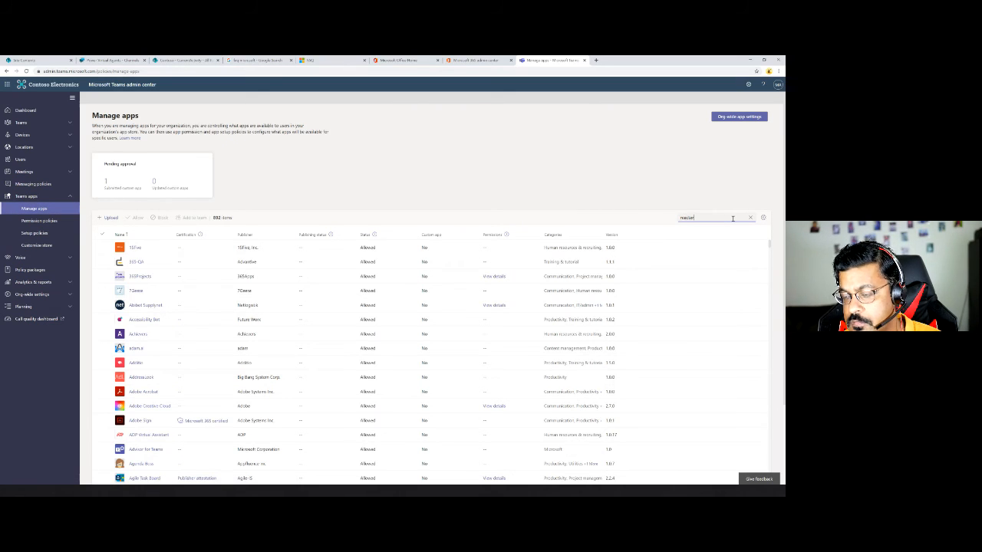
key("Return")
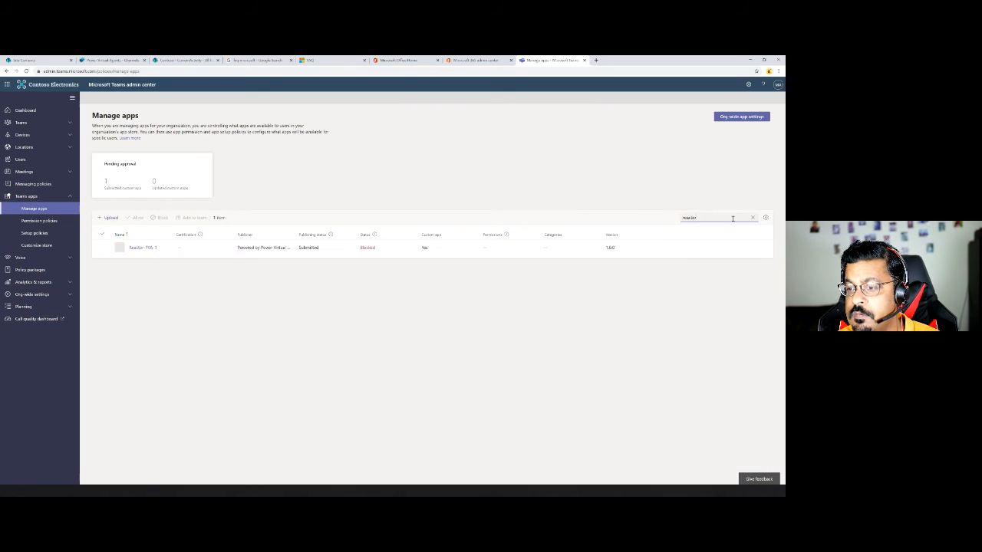
- Try to allow the submitted Reactor-PVA-1 app from the app management list
left_click(105, 248)
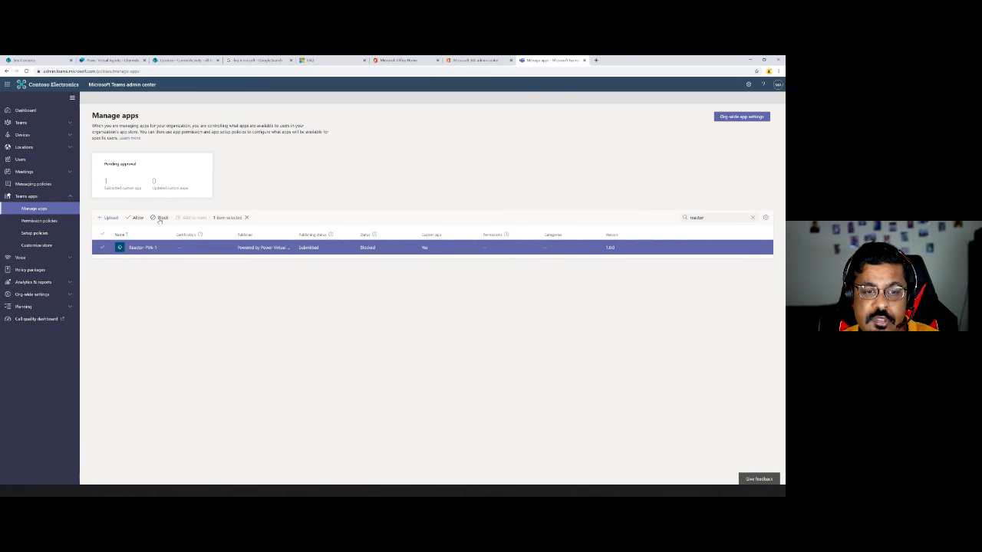
left_click(136, 217)
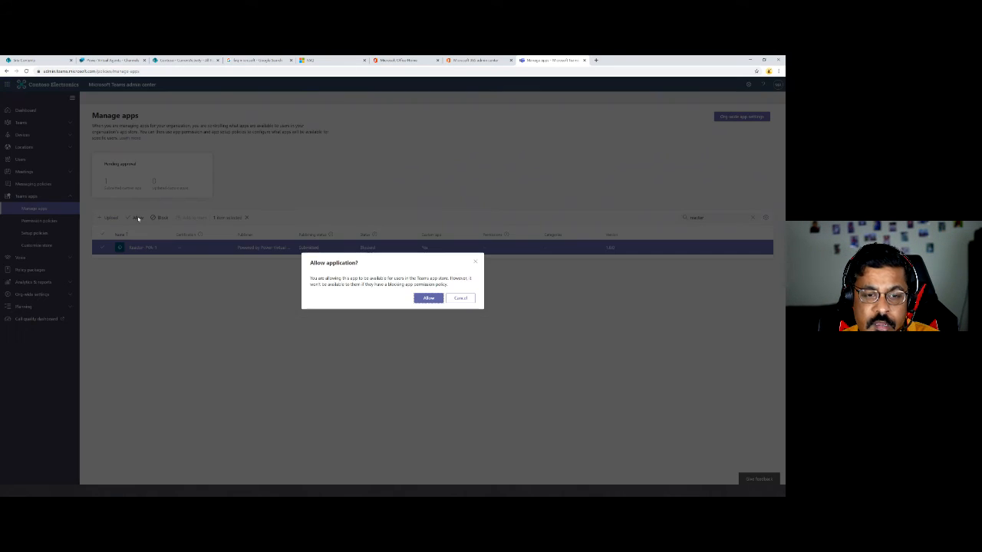
left_click(433, 300)
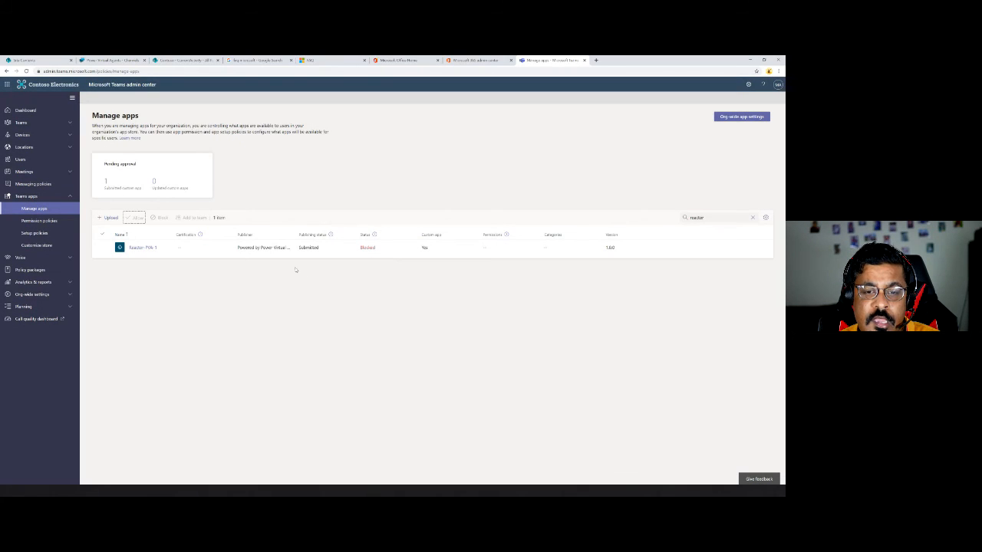
- Open the Reactor-PVA-1 app's details and change its publishing status to Publish
left_click(141, 248)
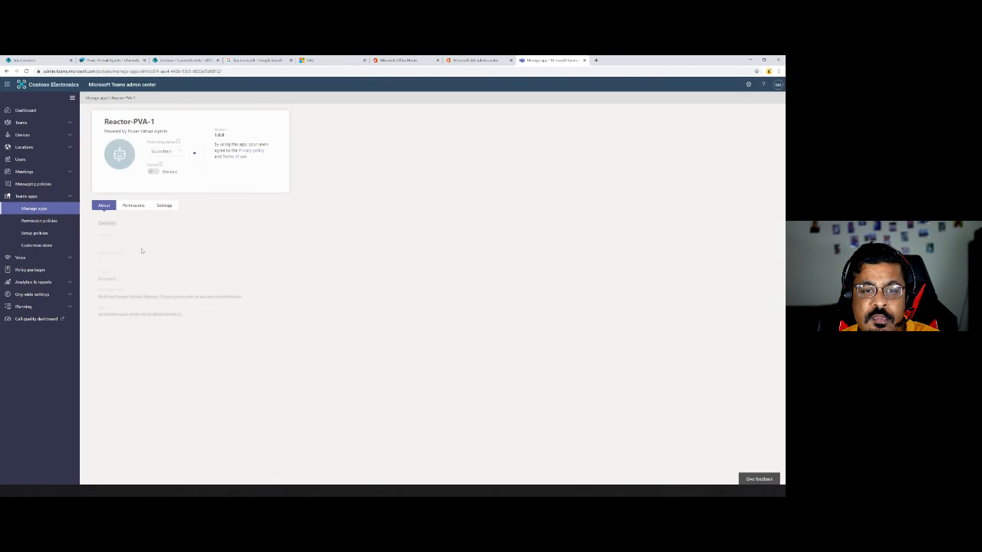
left_click(164, 151)
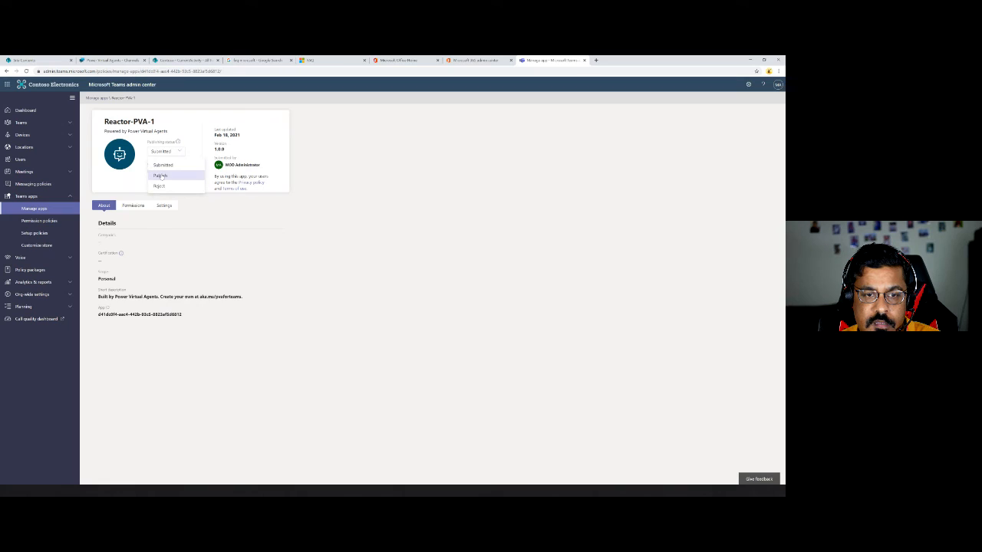
left_click(161, 176)
left_click(427, 307)
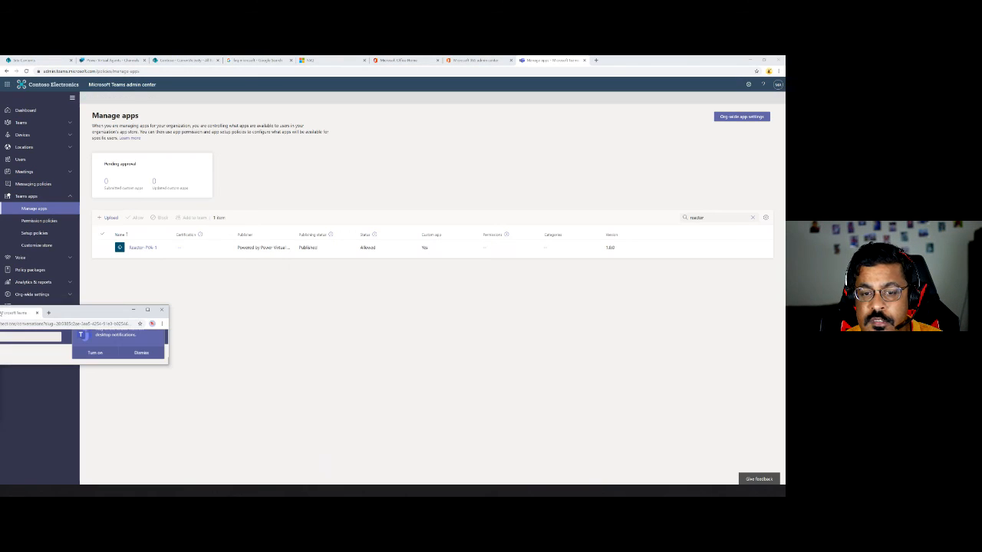
- Switch to the separate browser window running Microsoft Teams, maximize it, and open the full app catalogue
left_click_drag(1, 313, 640, 322)
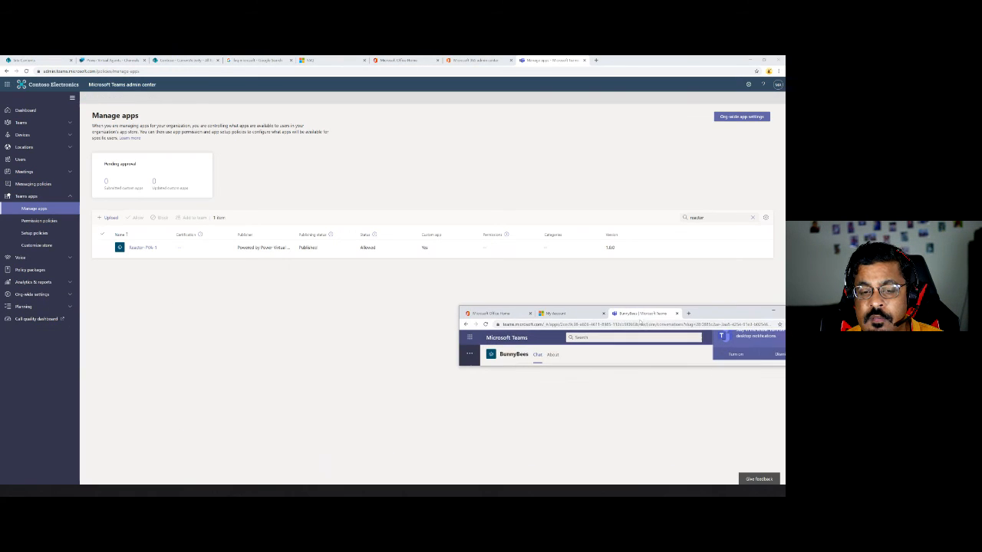
double_click(722, 311)
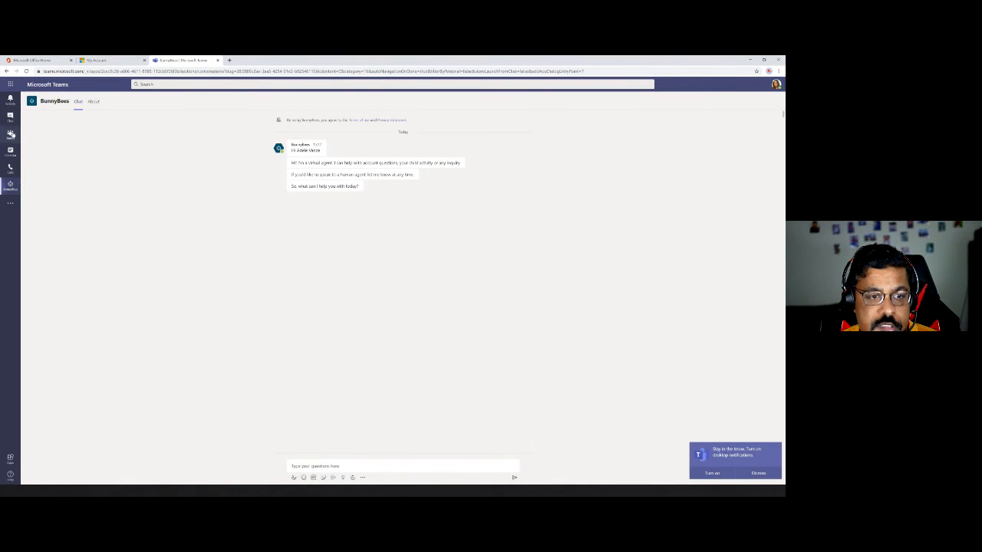
left_click(11, 201)
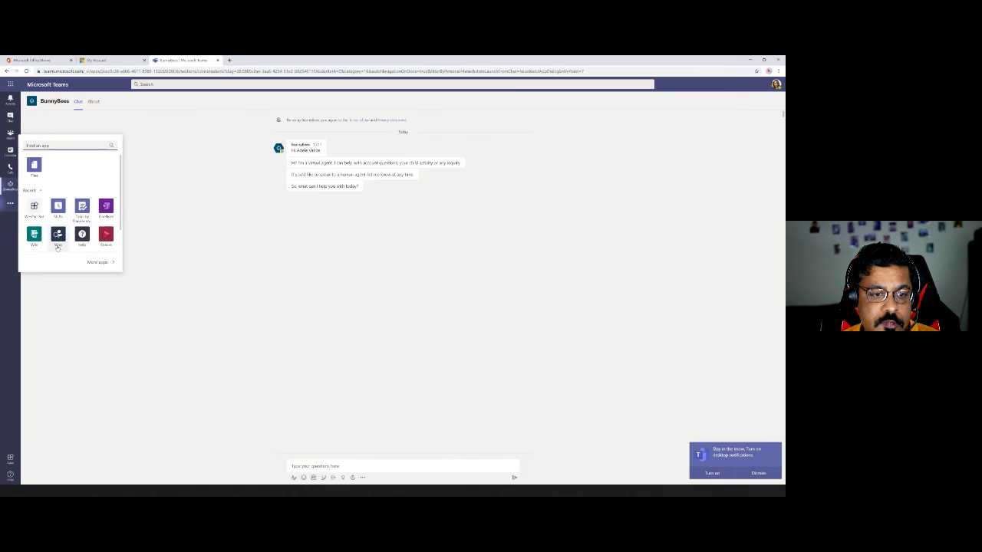
left_click(106, 263)
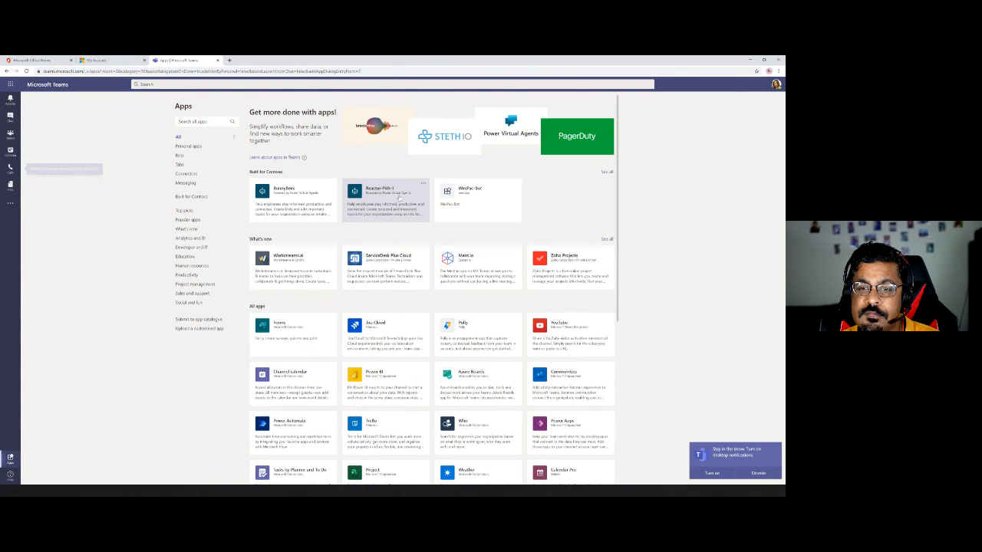
- Add the Reactor-PVA-1 app from the Built for Contoso section and send "hi" in its chat
left_click(398, 197)
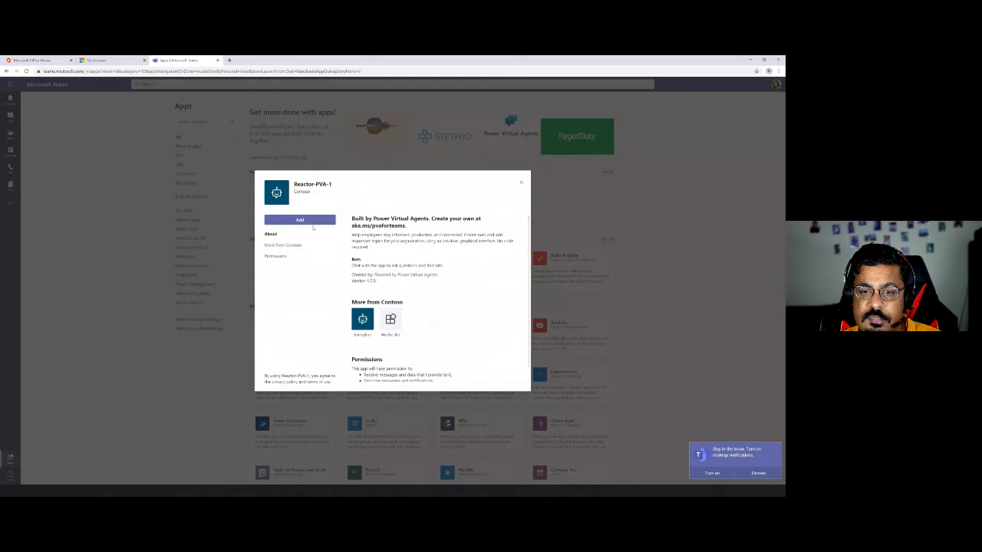
left_click(312, 223)
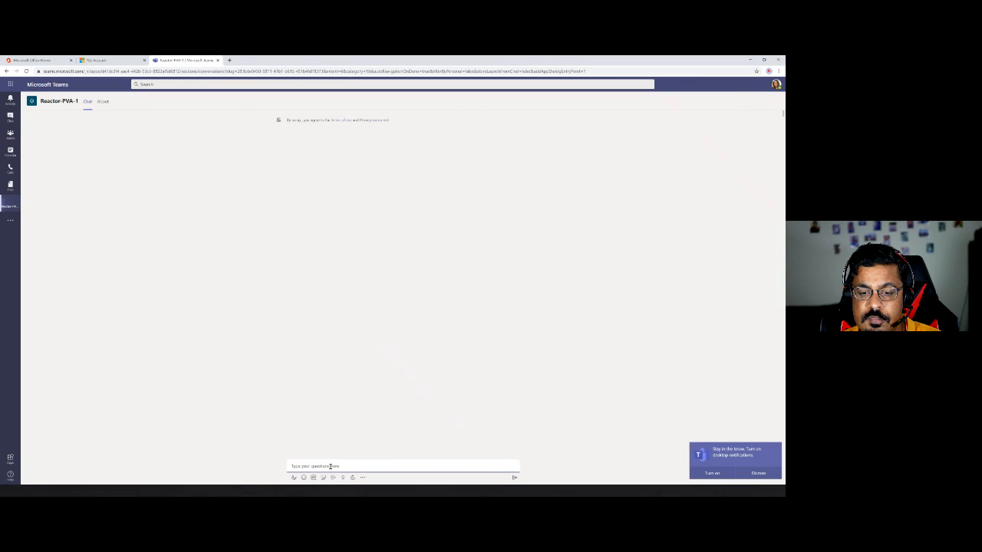
type("hi")
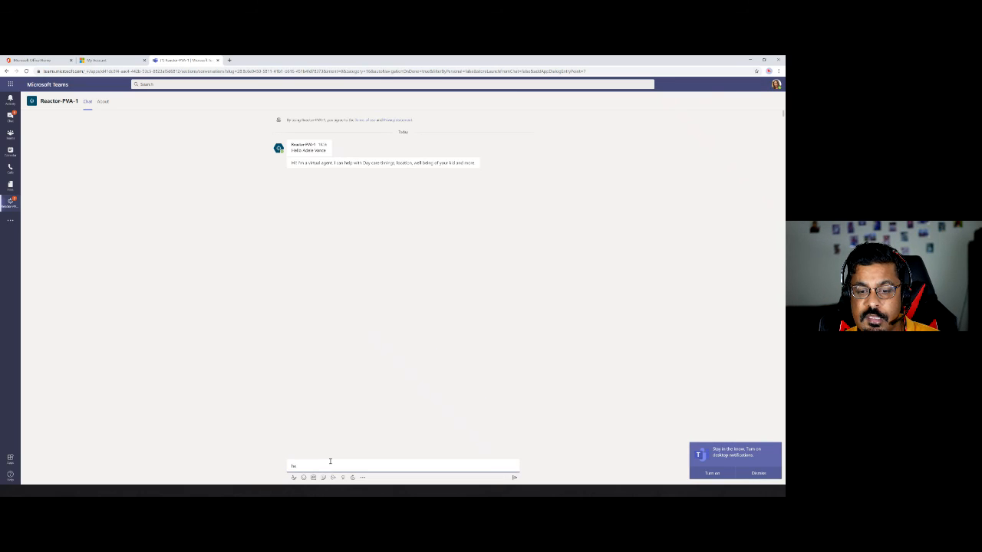
key("Return")
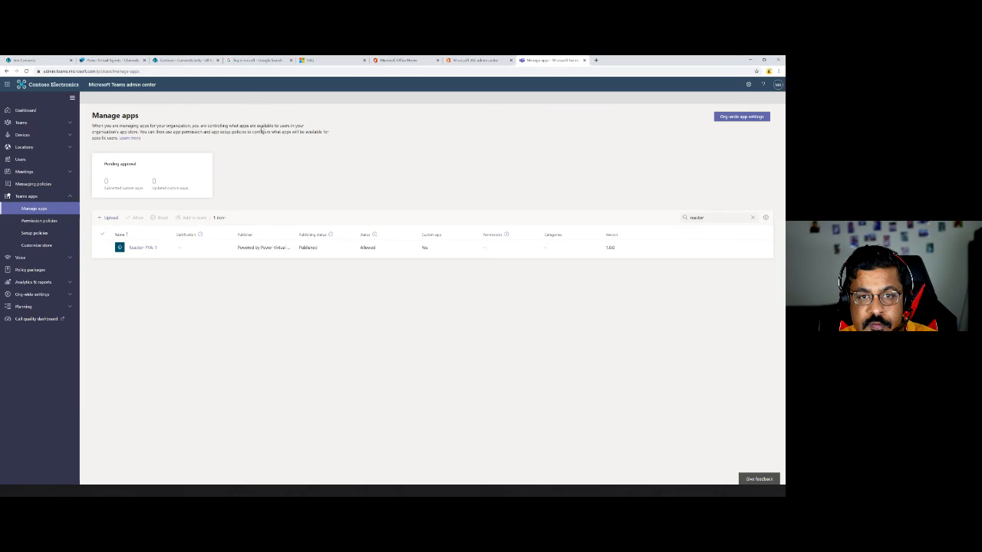
- Return to the bot's Channels page in Power Virtual Agents and close the Teams admin approval form
left_click(119, 60)
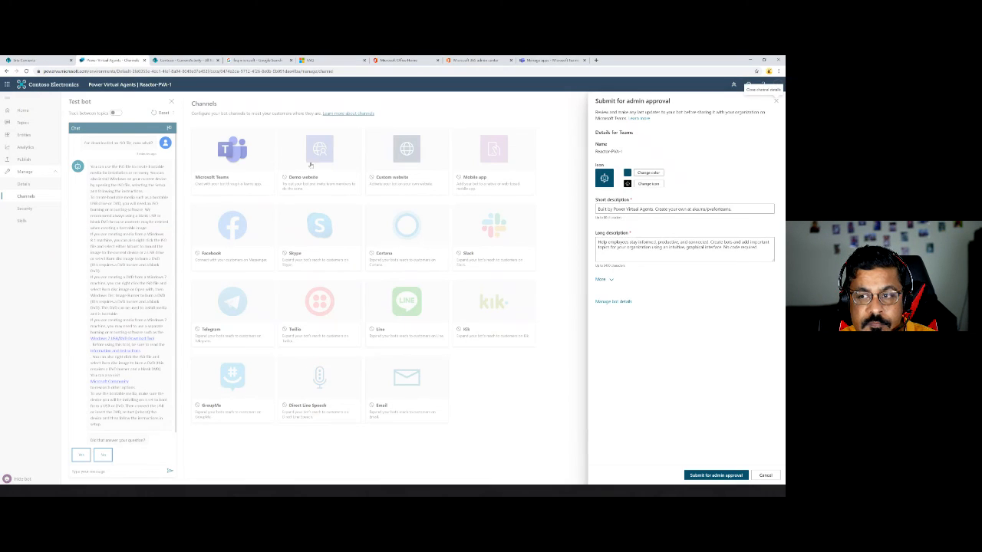
left_click(777, 100)
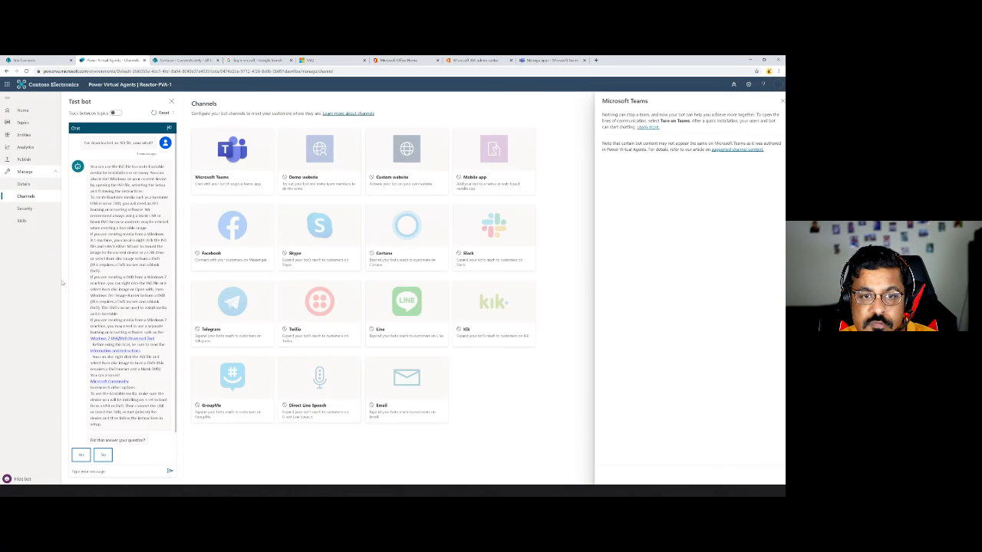
- Close the Microsoft Teams channel details, open the CurrentActivity topic, and copy its trigger phrase "What my child doing?"
left_click(777, 101)
left_click(23, 123)
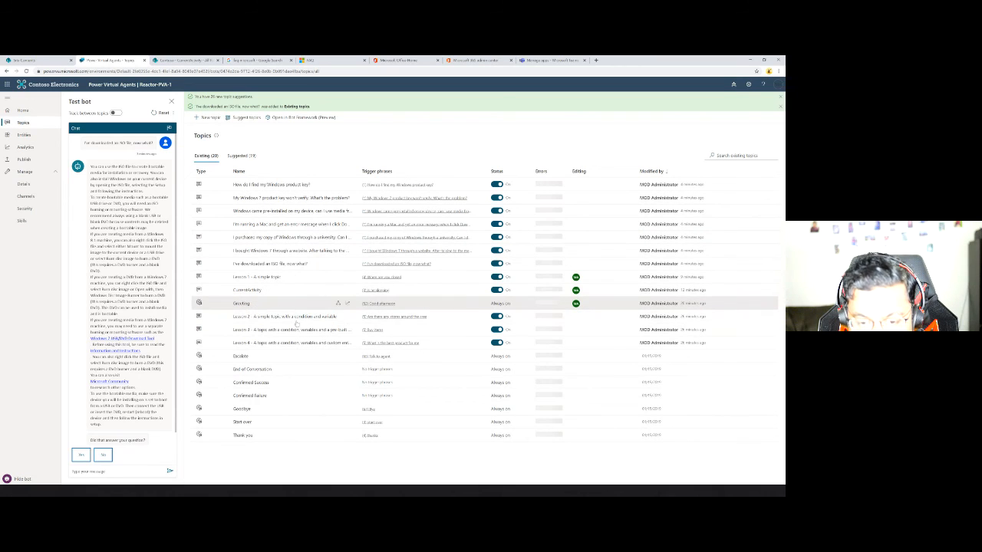
left_click(255, 291)
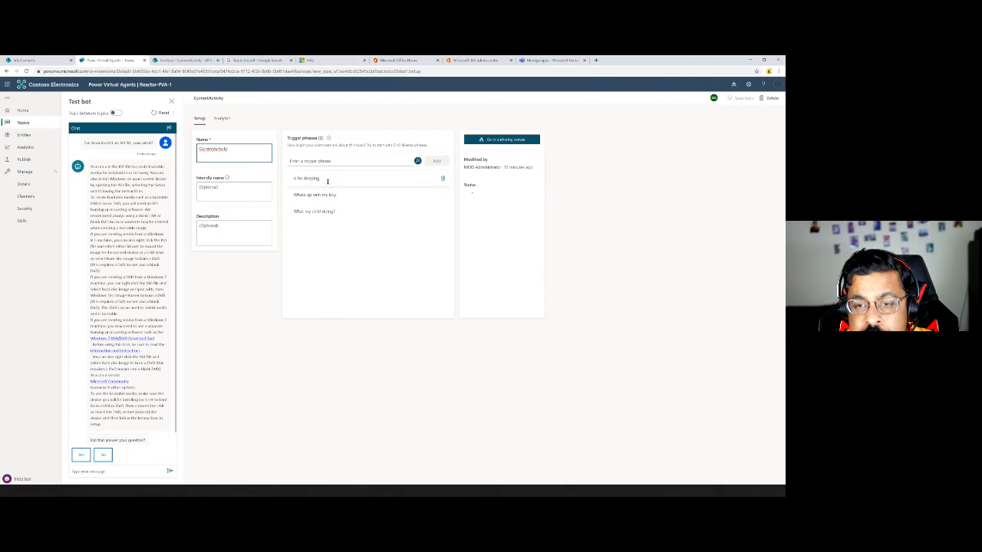
double_click(333, 211)
left_click_drag(300, 212, 292, 212)
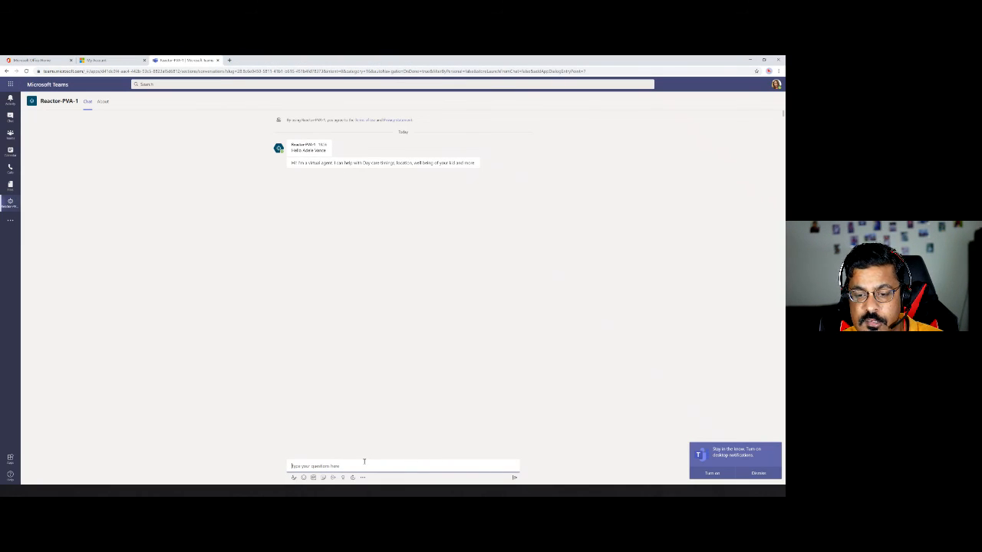
- Send "What my child doing?" to the bot in Microsoft Teams, and open the Eating Lunch item in the SharePoint CurrentActivity list
type("What my child doing?")
key("Return")
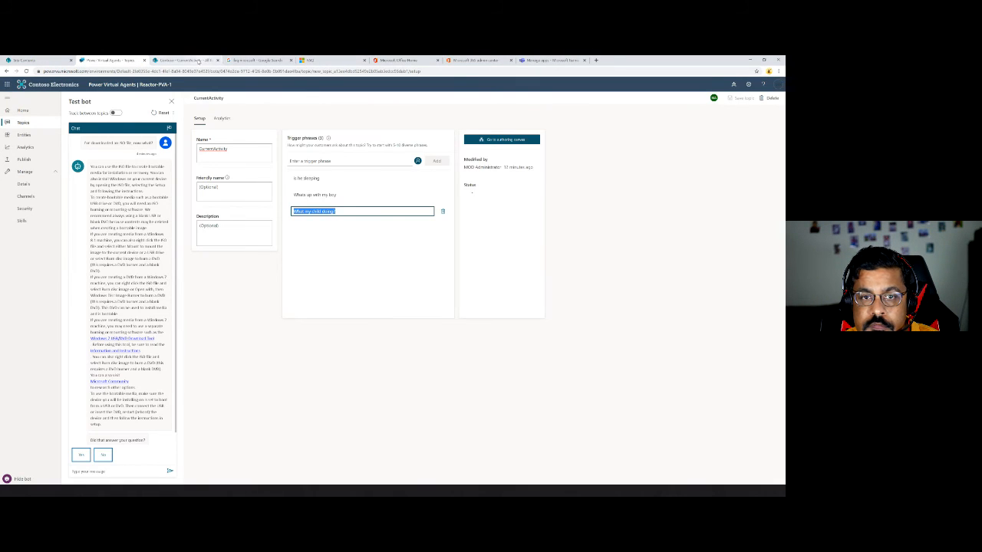
left_click(199, 62)
left_click(242, 222)
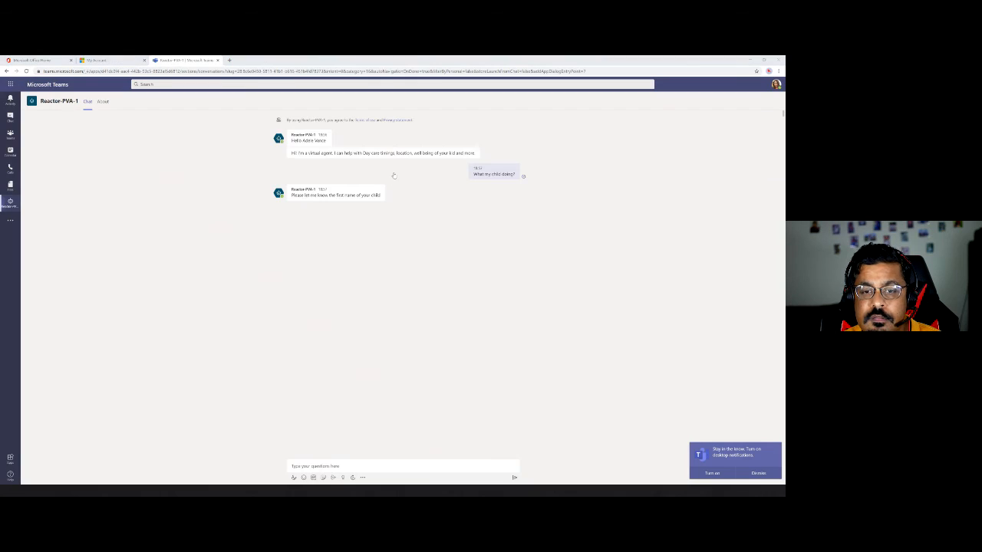
- Return to the Reactor-PVA-1 chat in Teams and reply with the child's first name
left_click(379, 379)
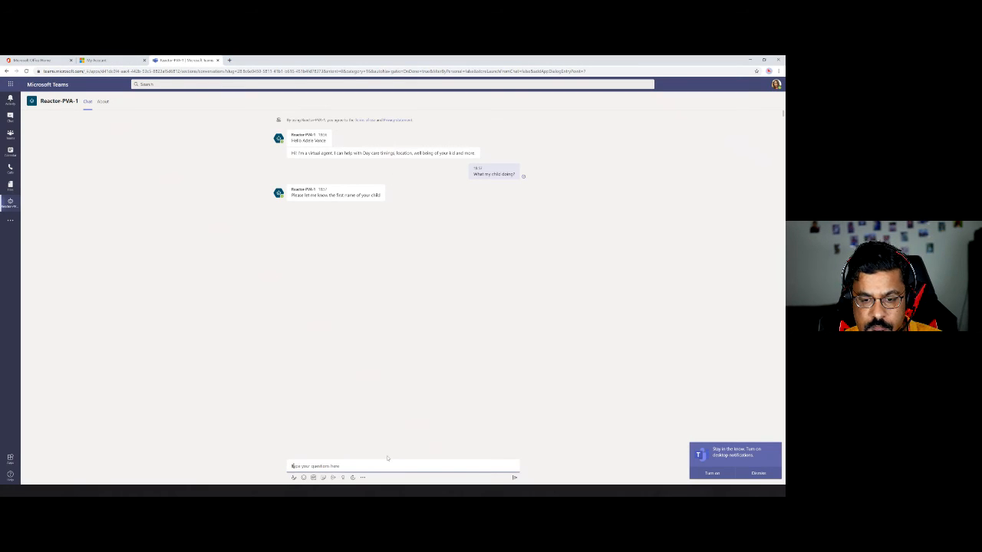
type("Emma")
key("Return")
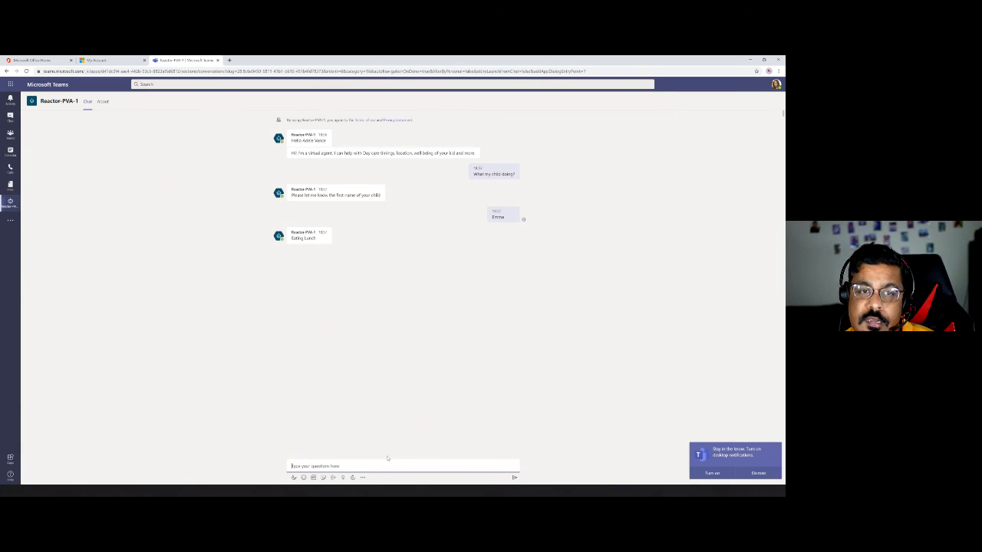
- Check the bot's answer against the Eating Lunch item in SharePoint, close the item's details, and return to the Teams chat
key("alt+Tab")
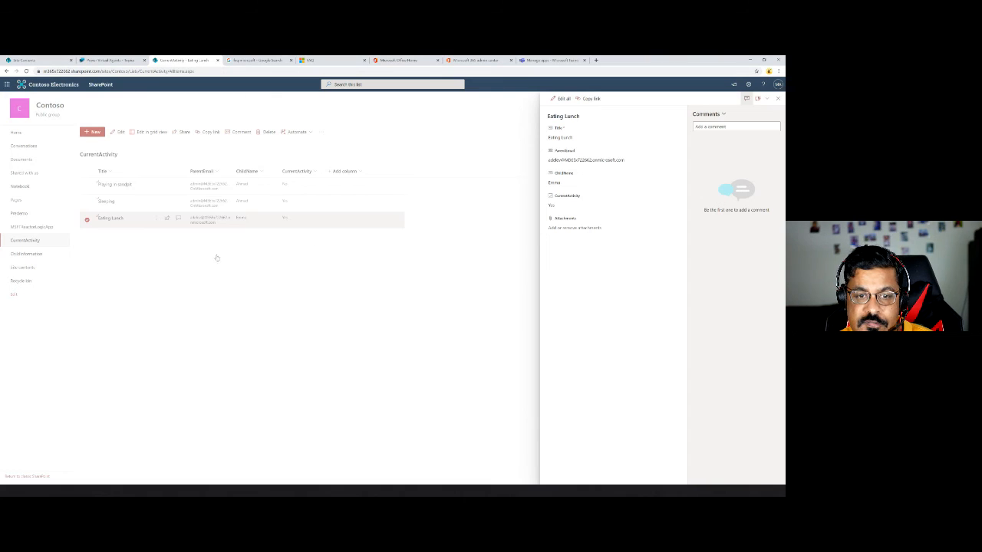
left_click(778, 98)
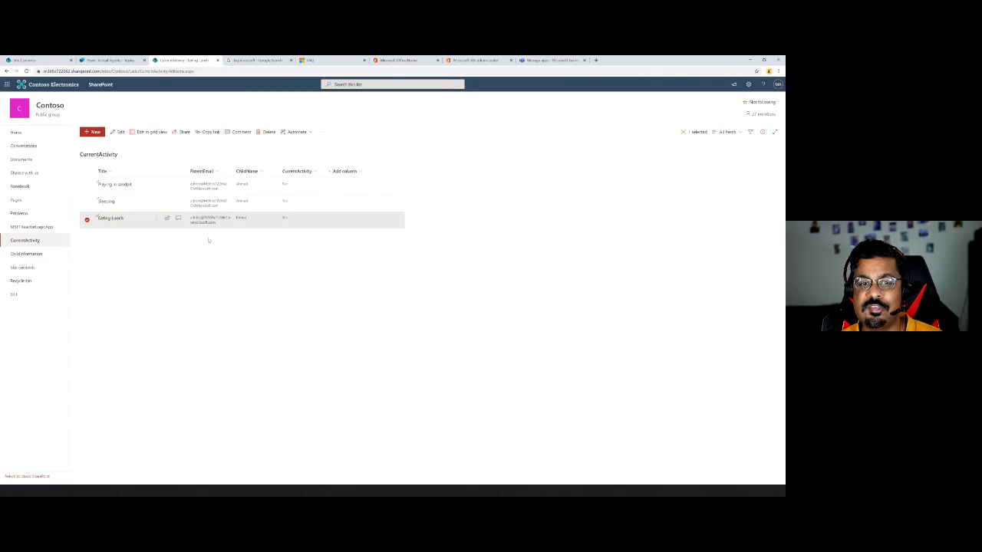
key("alt+Tab")
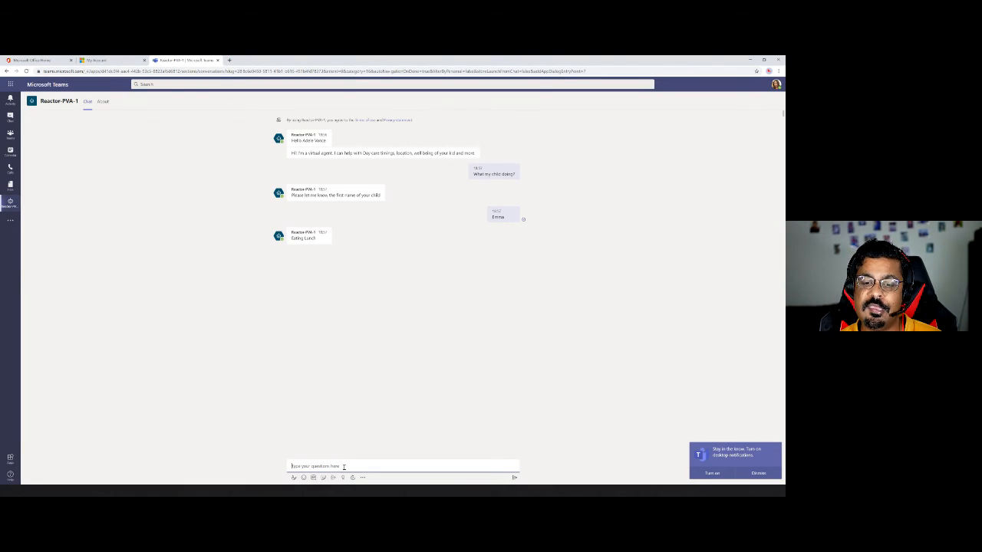
left_click(345, 465)
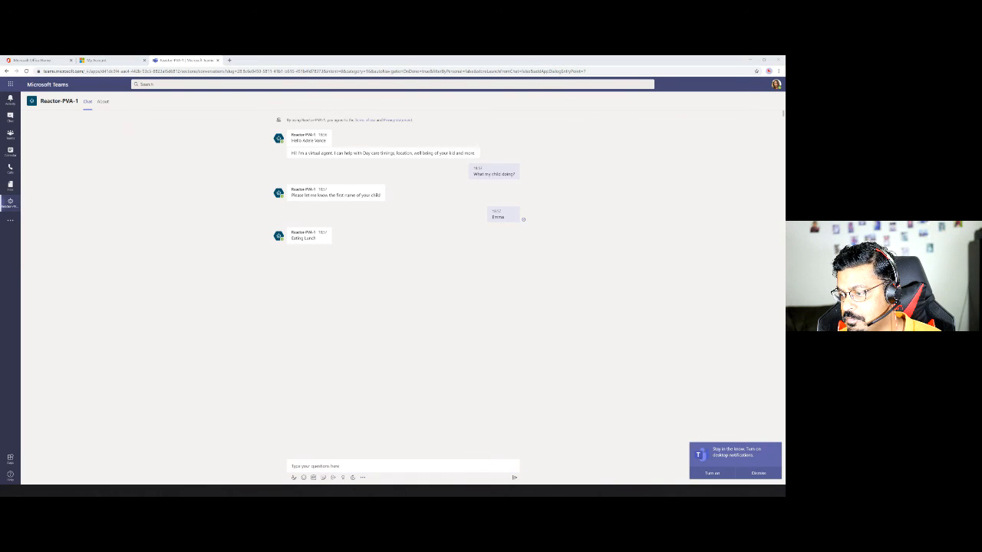
key("alt+Tab")
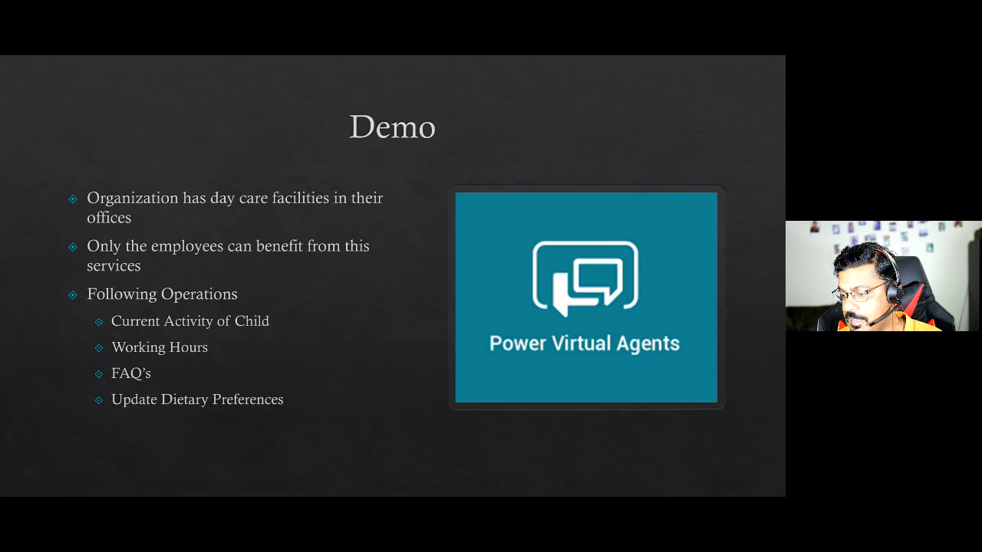
key("Right")
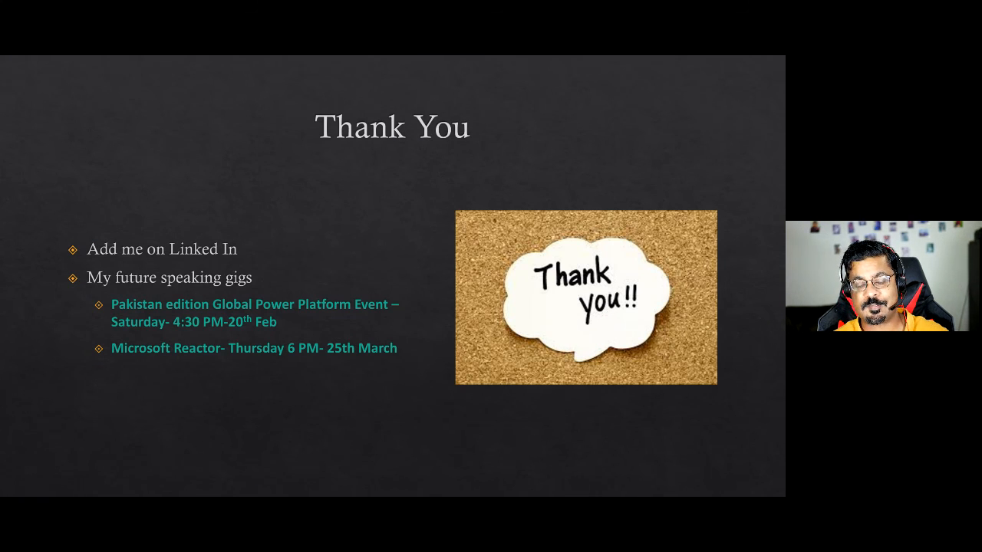